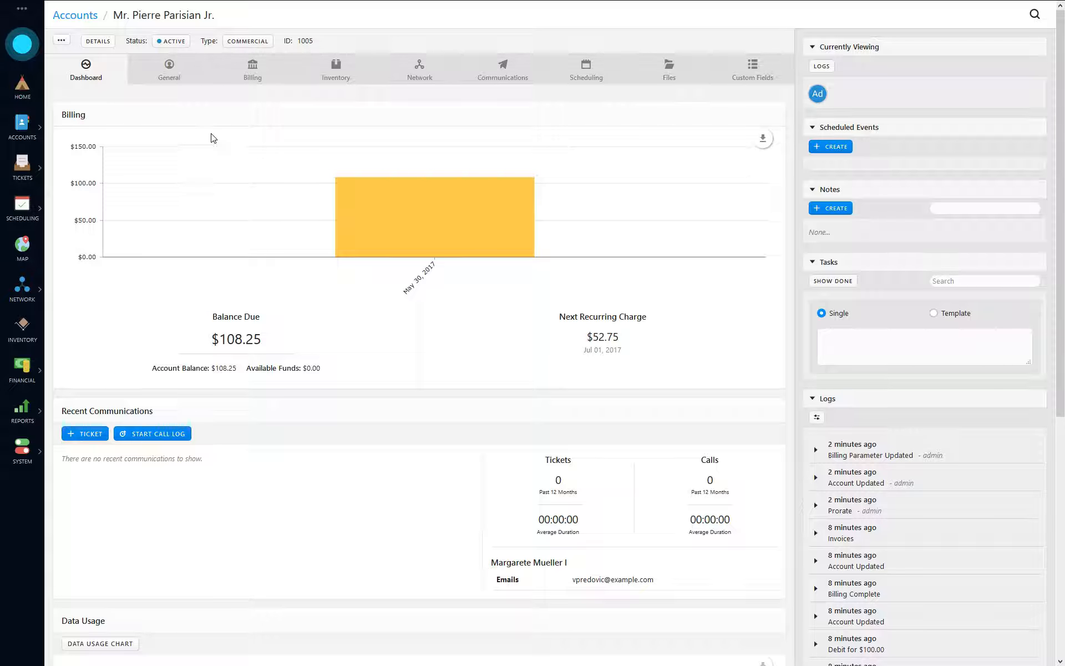
- Show the account's Billing Transactions list with its $108.25 Gold Internet debit
left_click(248, 79)
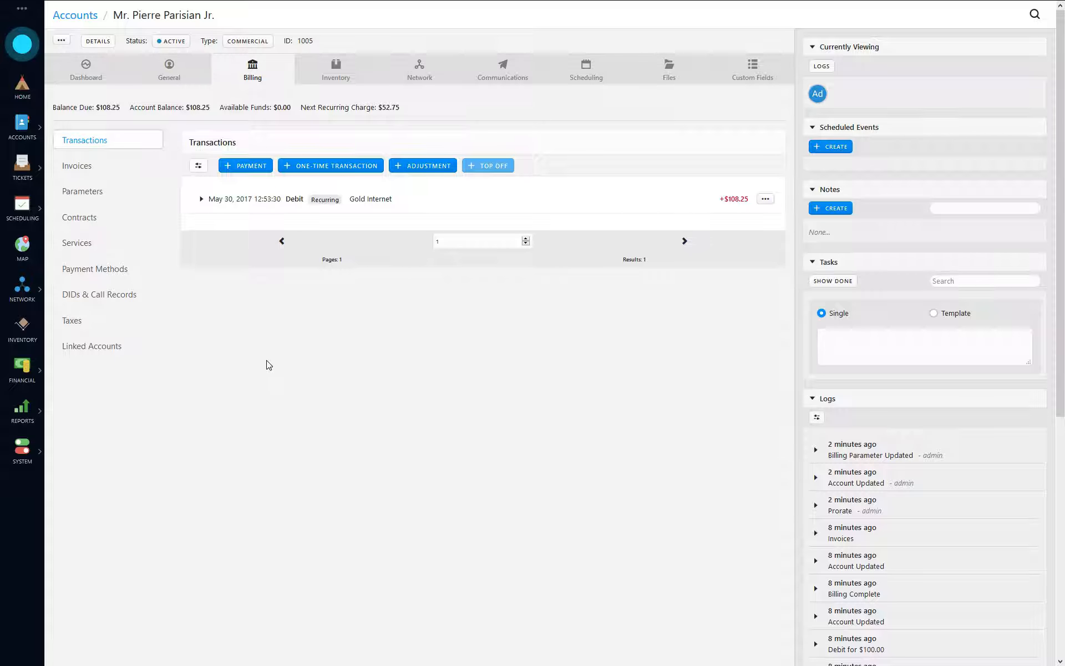
- Inspect the $108.25 Gold Internet debit: its total, service price, months and tax amounts
left_click(255, 203)
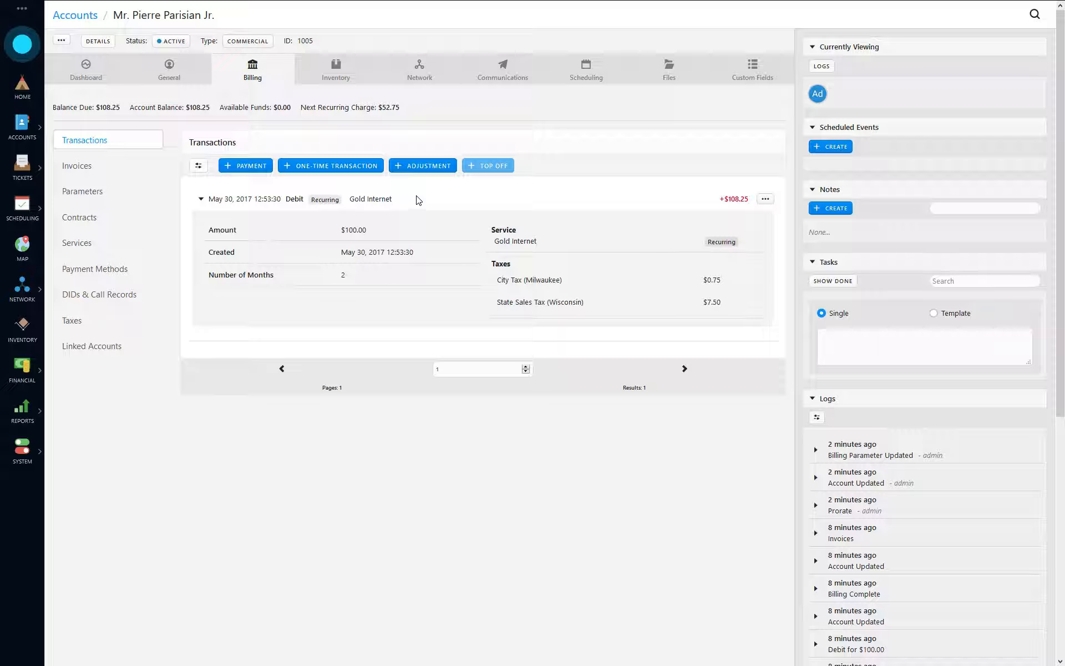
left_click_drag(725, 200, 750, 203)
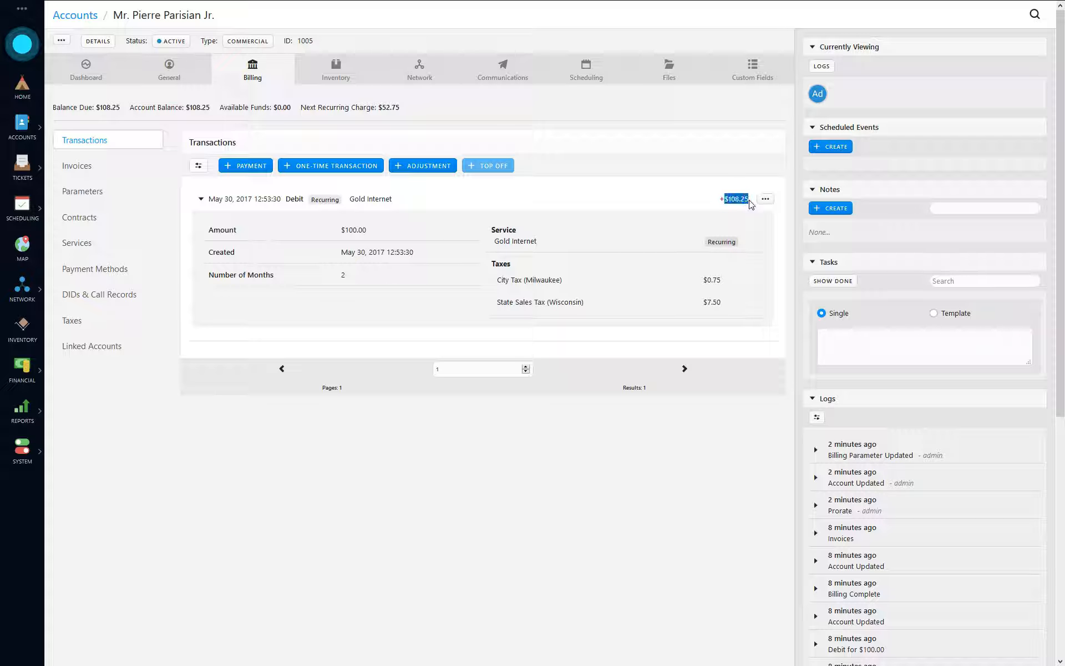
left_click(80, 252)
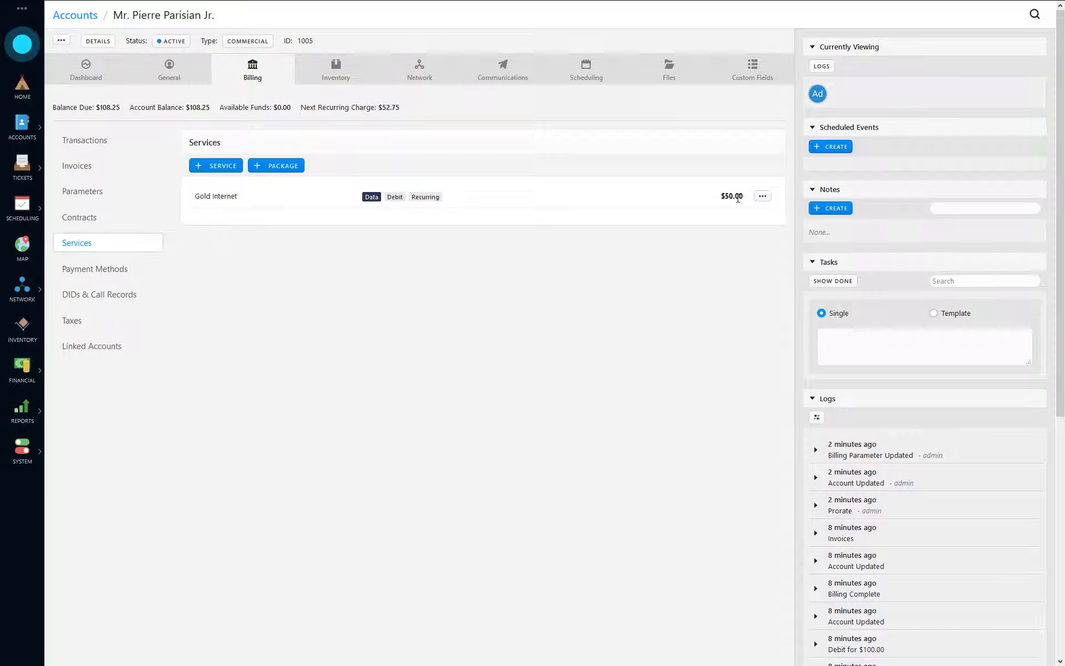
left_click_drag(739, 196, 712, 198)
left_click(90, 145)
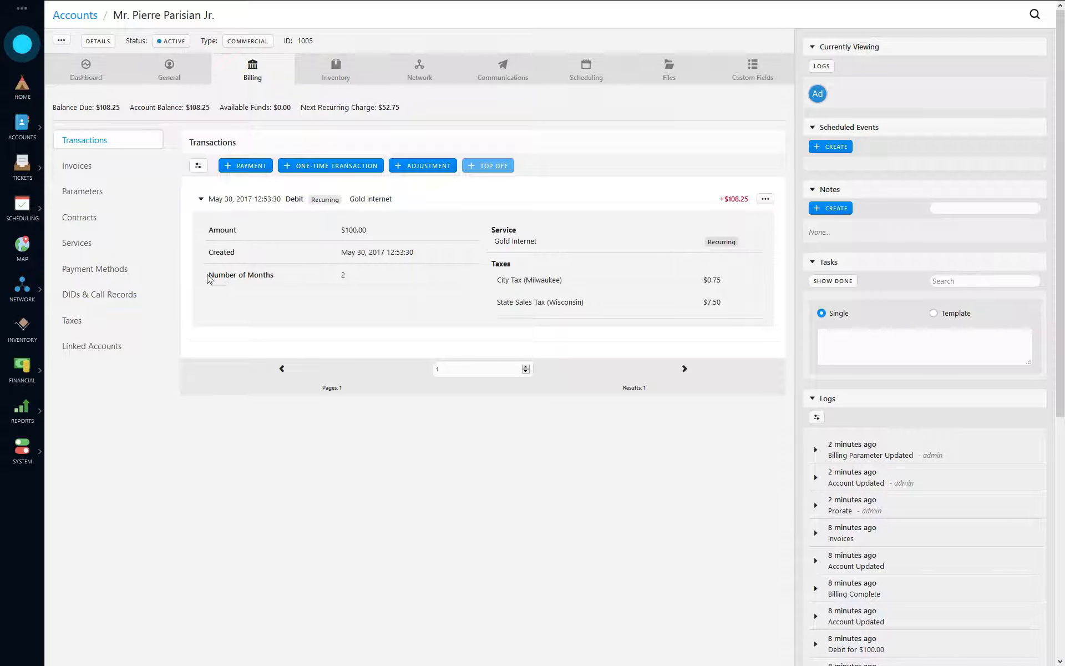
left_click_drag(210, 278, 398, 279)
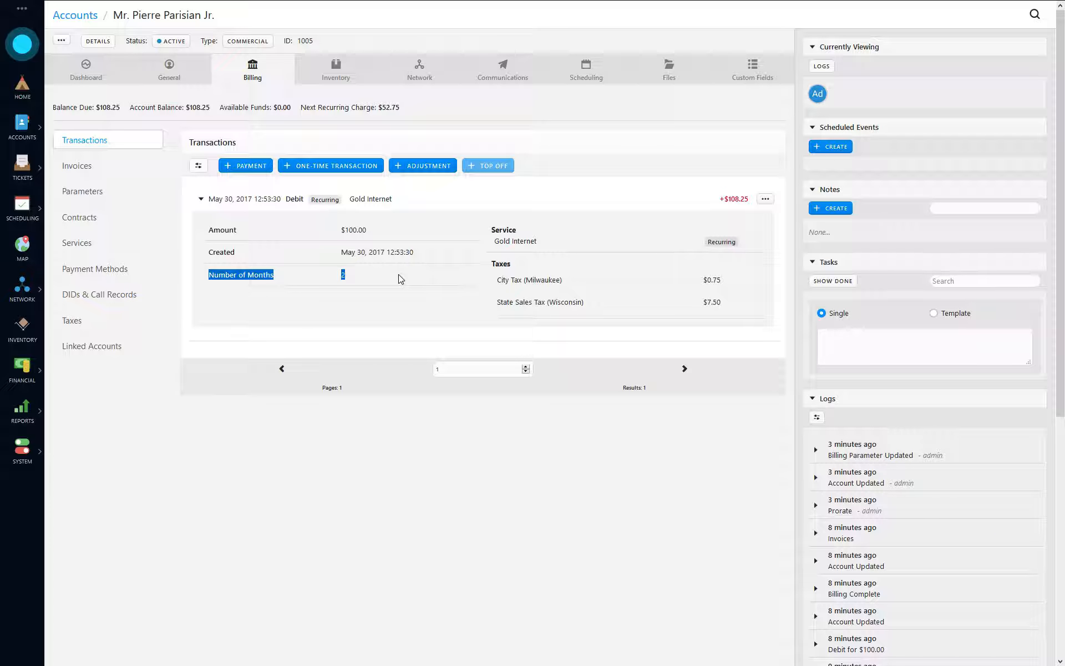
left_click_drag(696, 284, 735, 309)
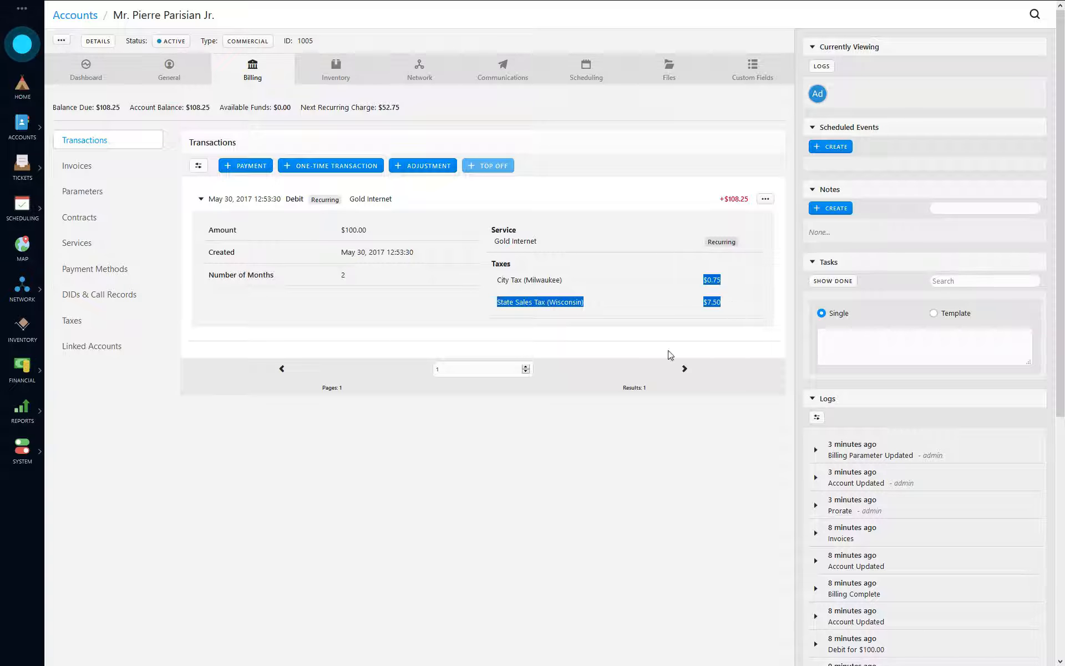
left_click(624, 302)
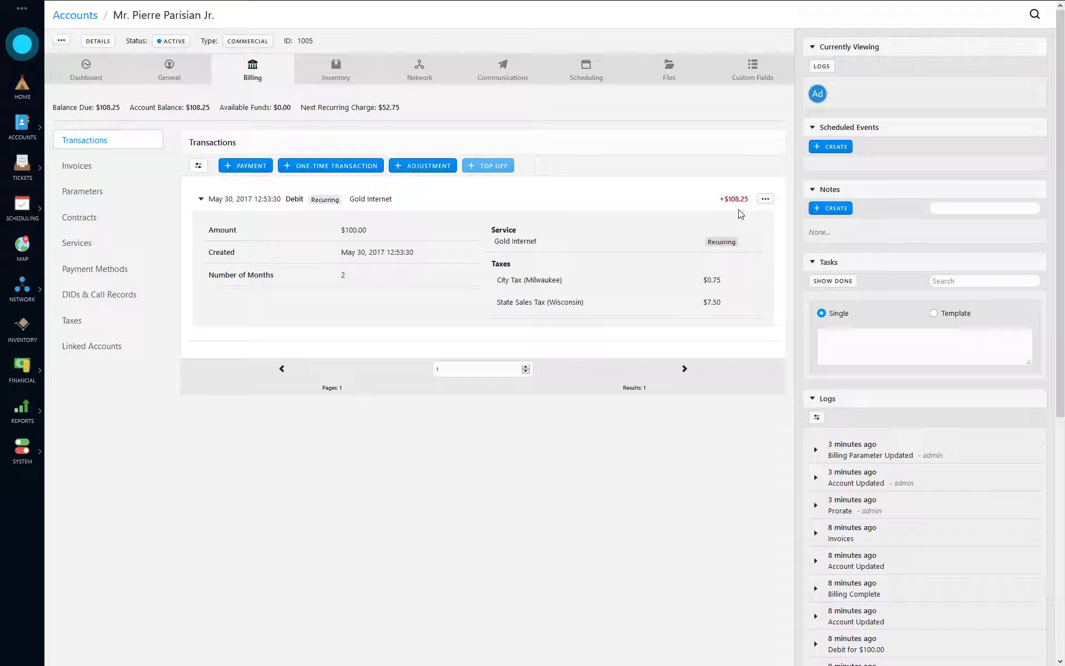
left_click(235, 203)
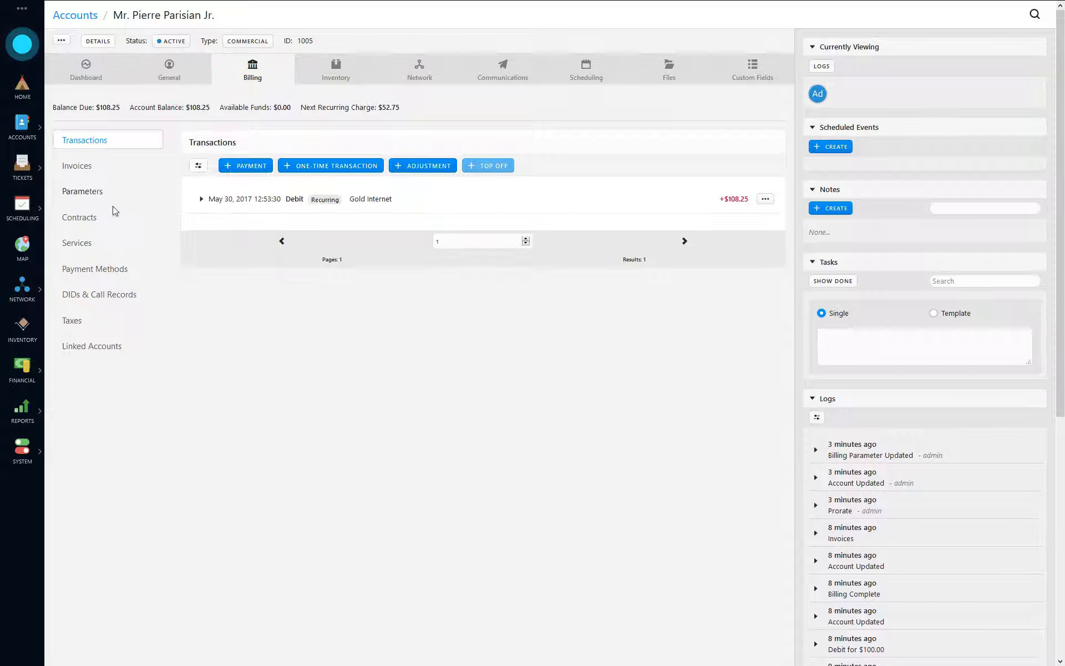
- Check the billing parameters' billing day and months to bill, then show the account's invoices
left_click(93, 194)
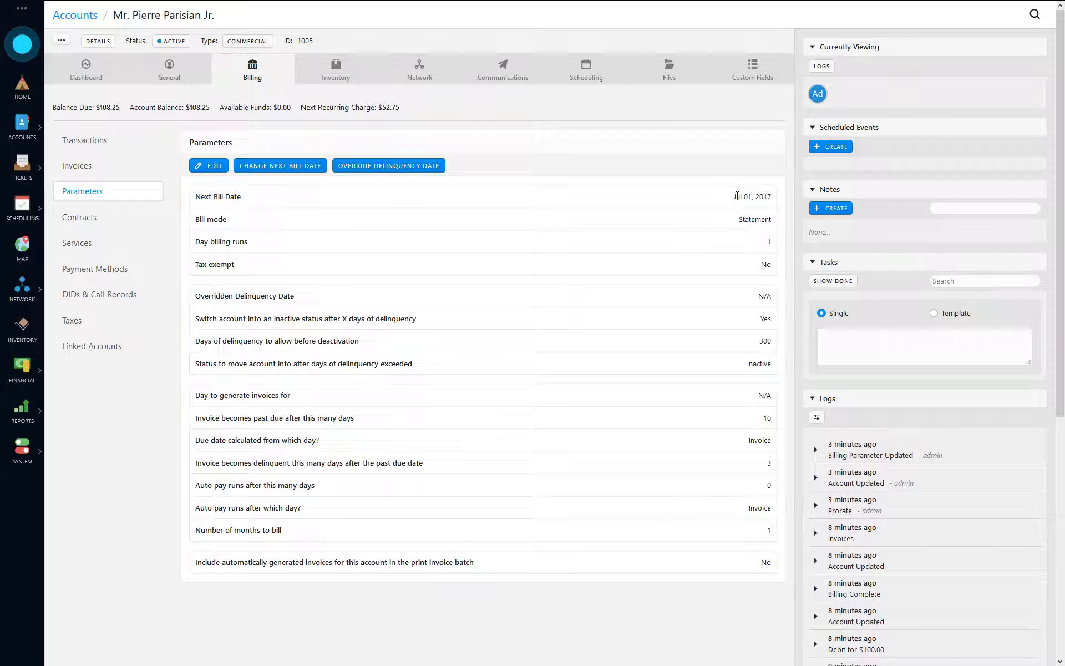
double_click(769, 242)
left_click_drag(771, 530, 198, 533)
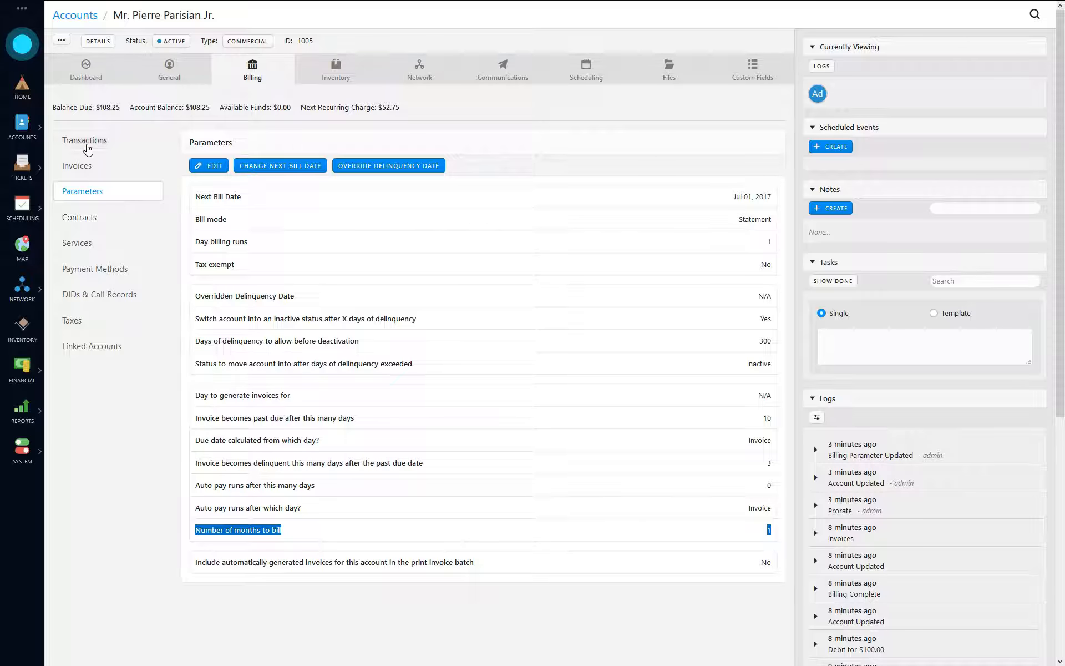
left_click(86, 141)
left_click(254, 205)
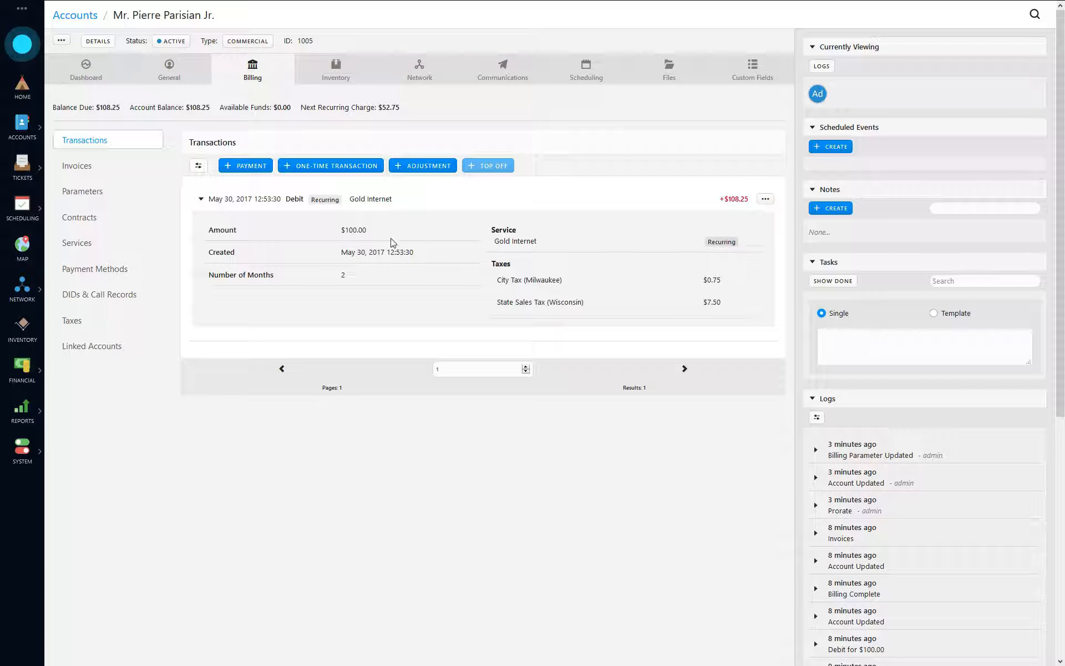
left_click(253, 206)
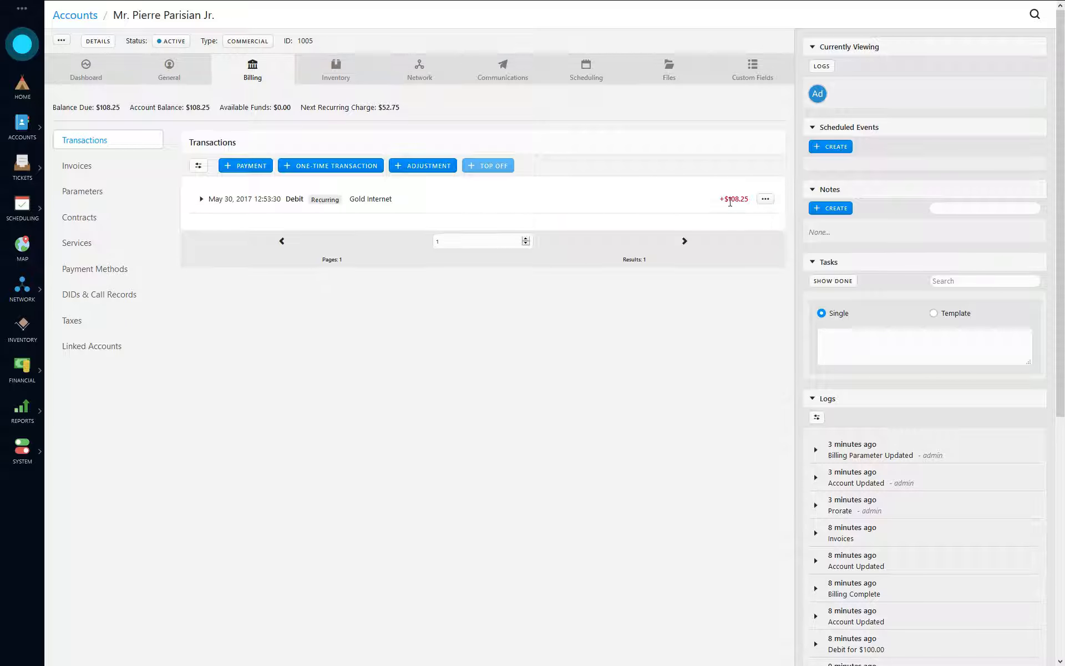
left_click(70, 166)
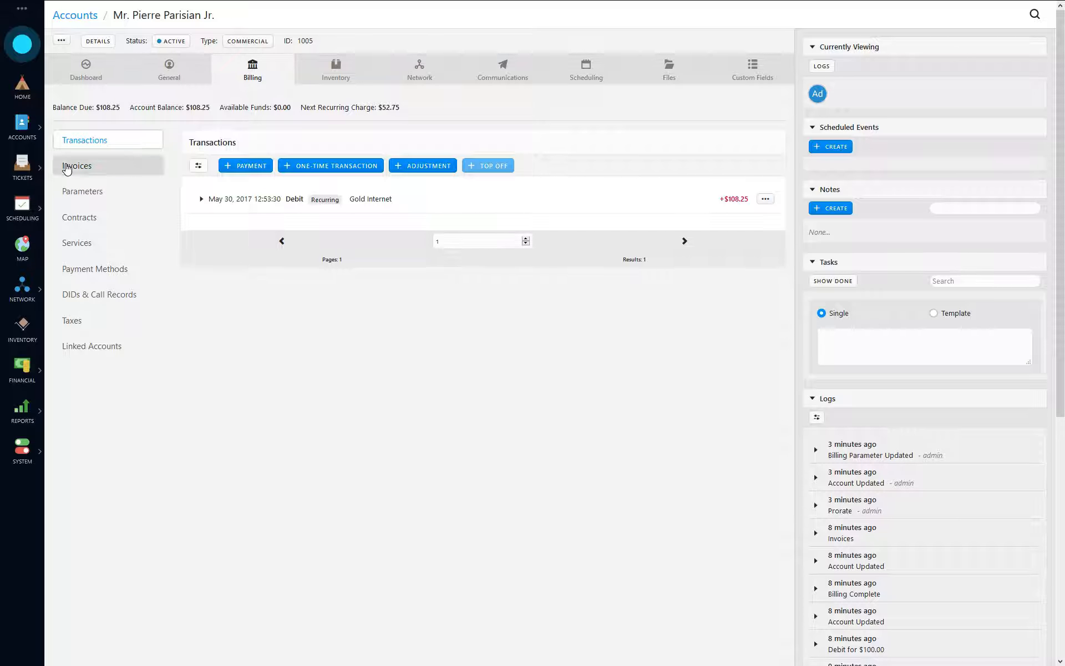
- Inspect Invoice #7's breakdown: Gold Internet debit, months, due date and $108.25 remaining
left_click(238, 206)
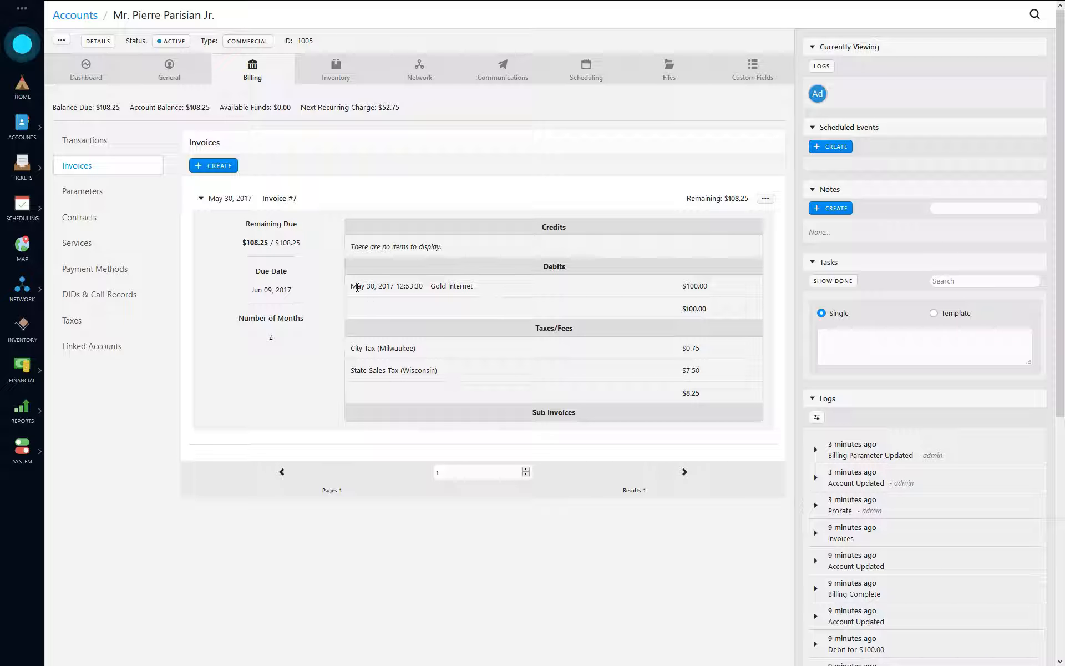
left_click_drag(357, 285, 717, 309)
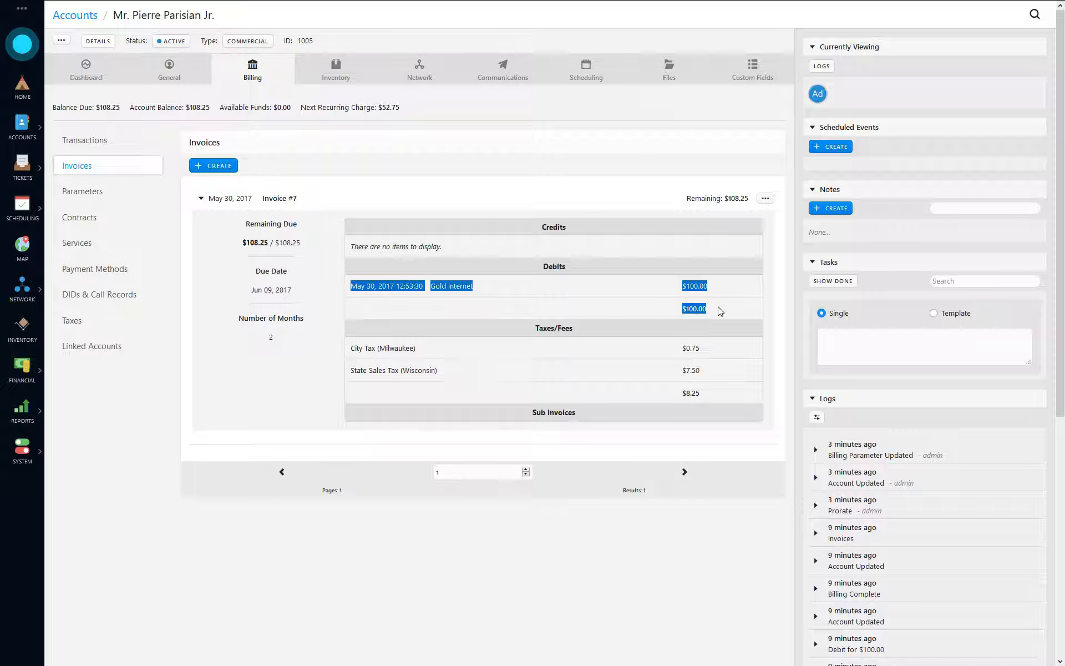
left_click(442, 285)
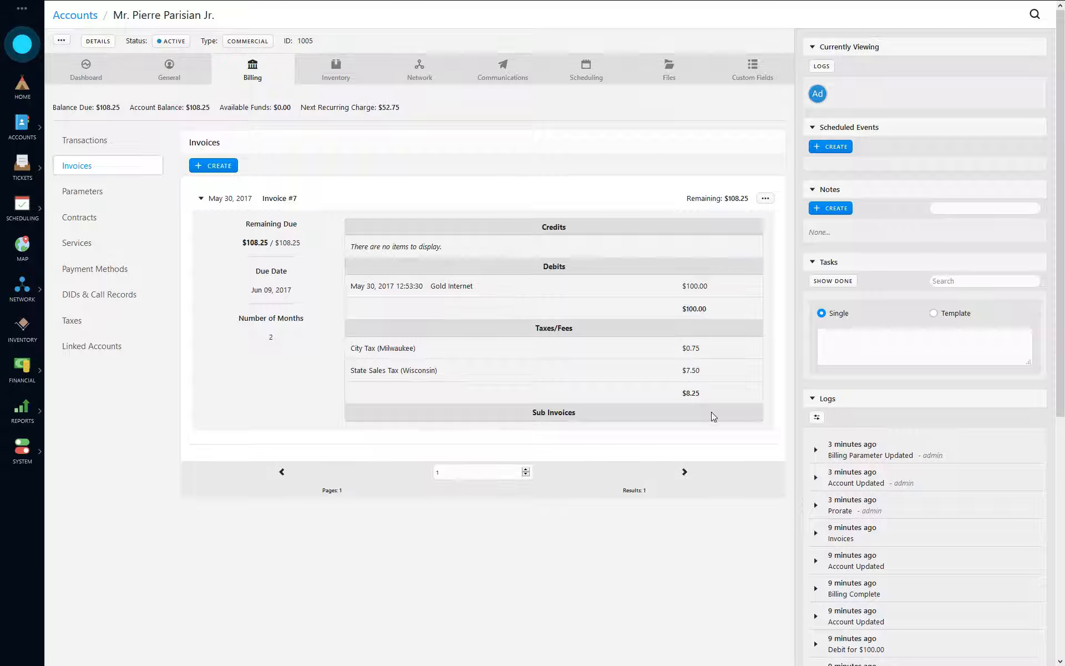
double_click(271, 337)
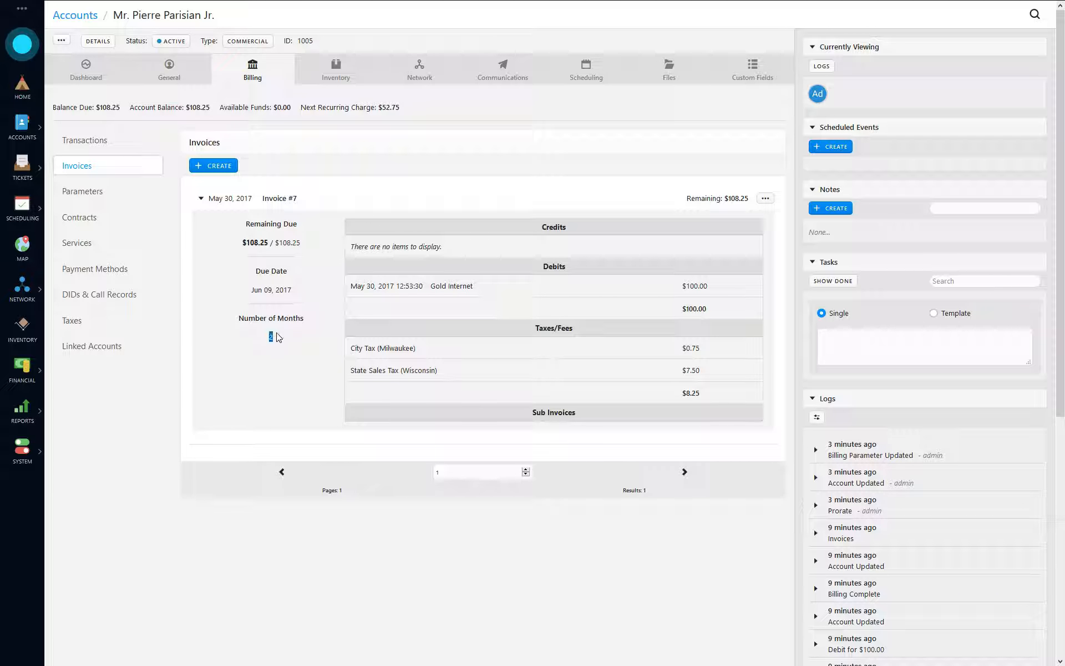
left_click_drag(312, 290, 236, 293)
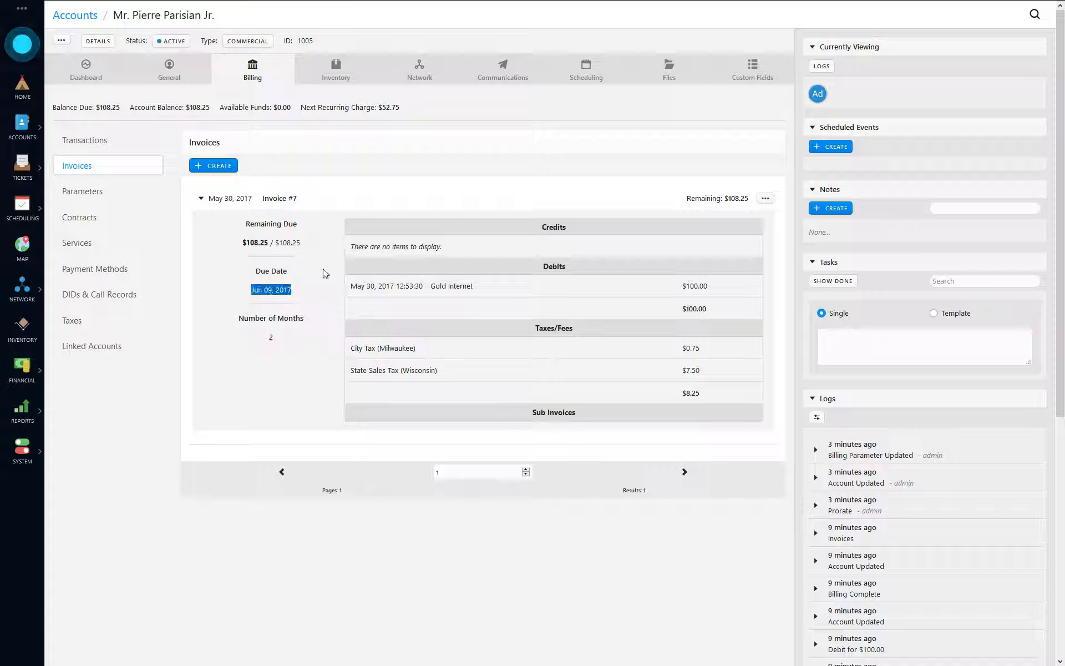
left_click_drag(242, 242, 304, 248)
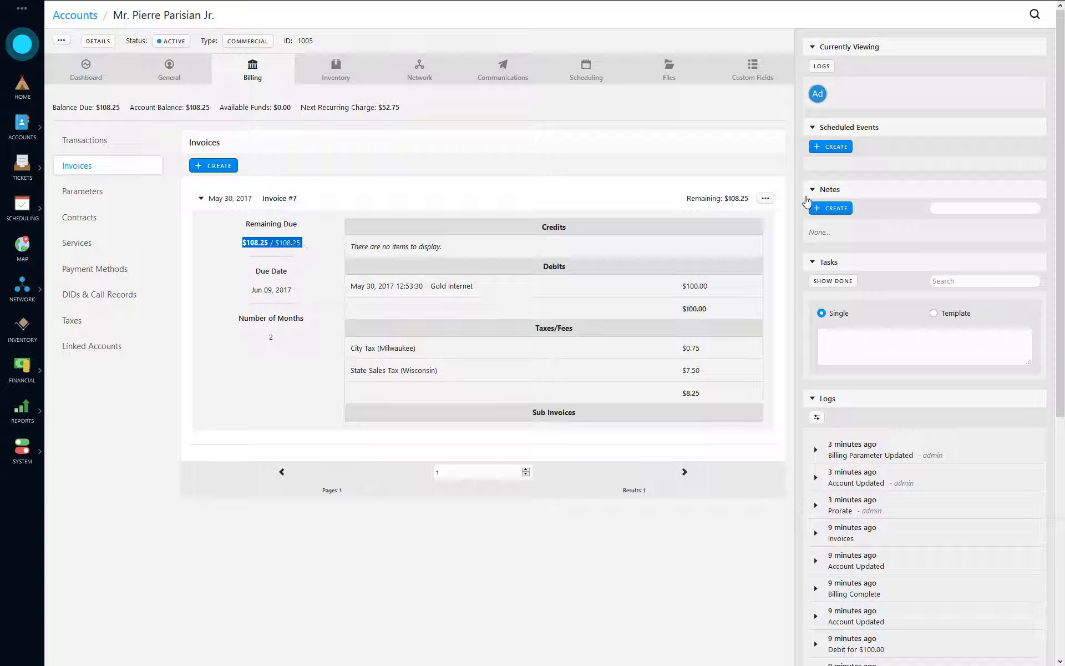
left_click(602, 203)
- Look over Invoice #7's available actions without choosing one, and return to Transactions
left_click(765, 199)
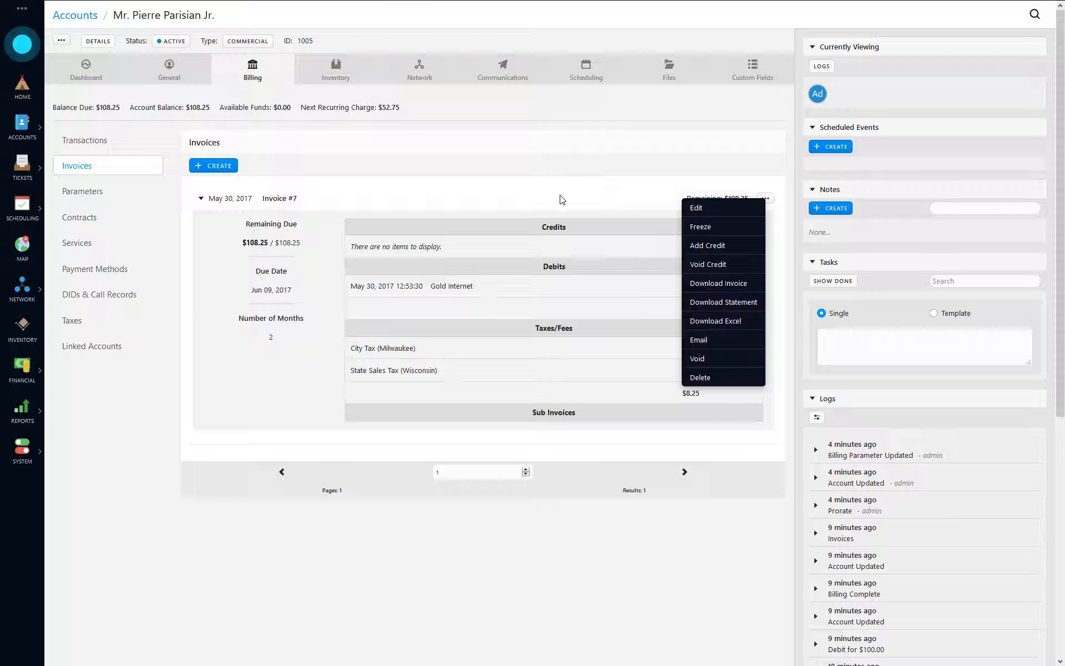
left_click(522, 202)
left_click(247, 203)
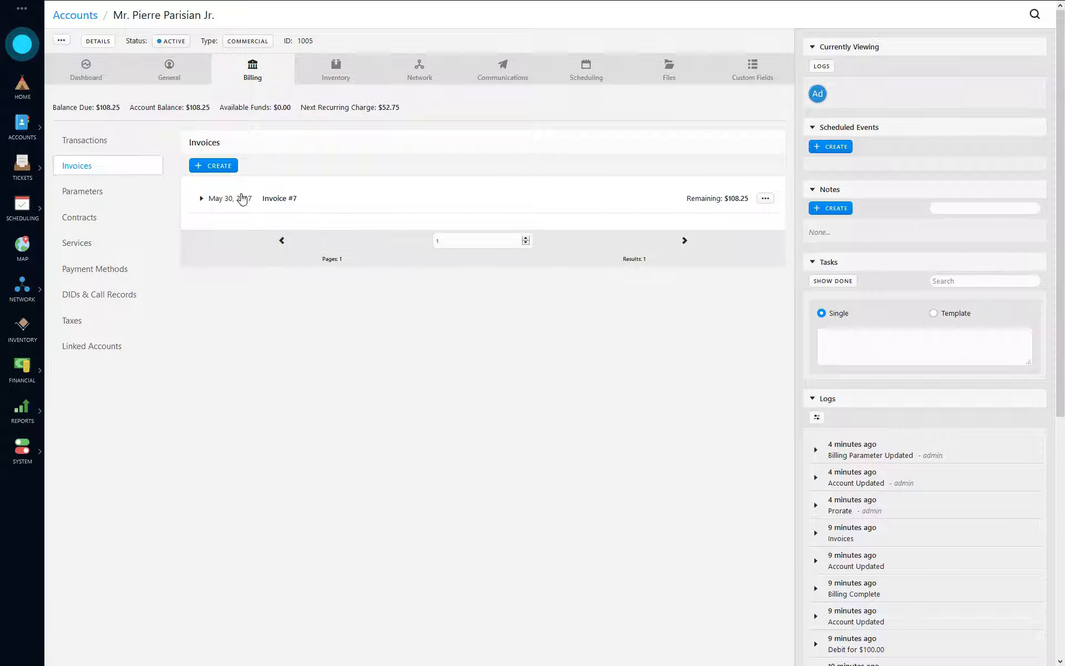
left_click(92, 151)
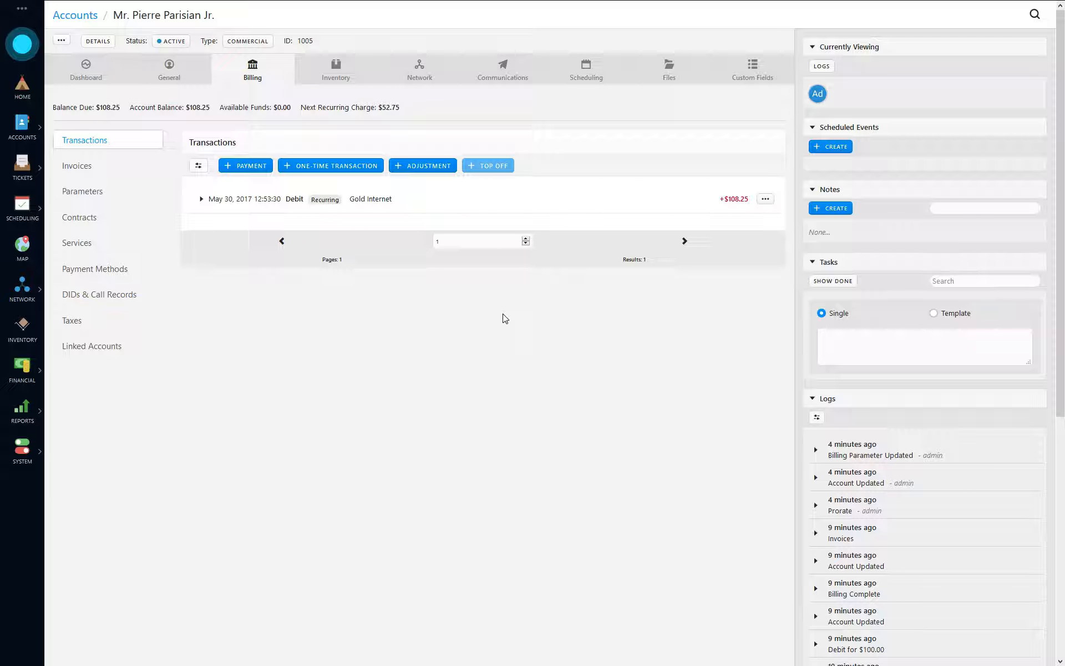
- Create a Check payment for an Other Amount of 50 with reference 12345
left_click(251, 165)
left_click(403, 64)
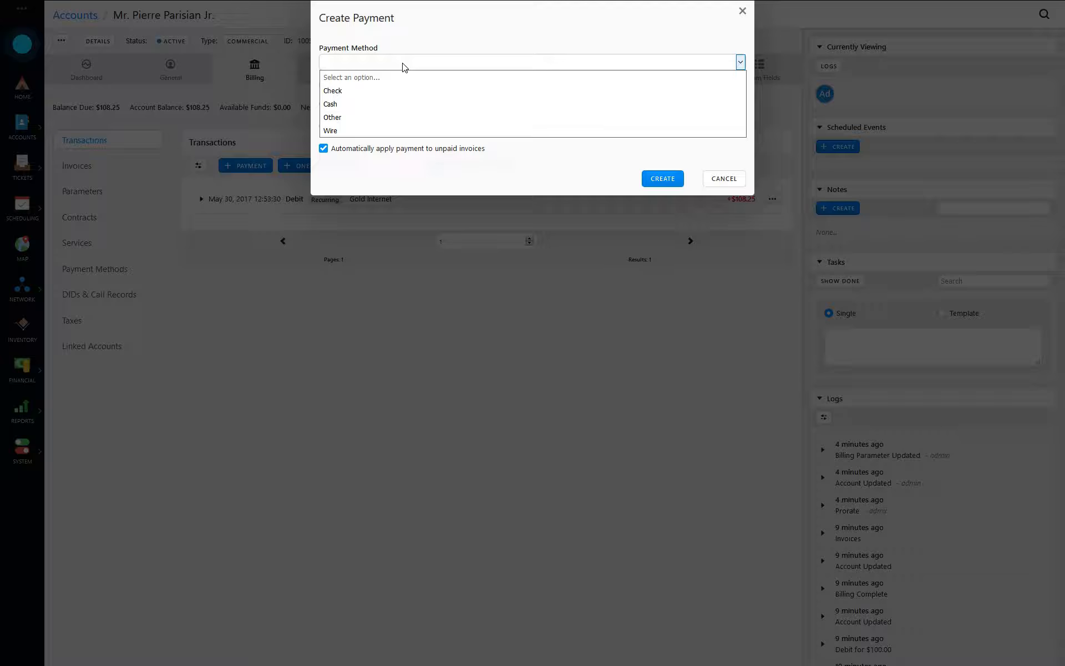
left_click(347, 89)
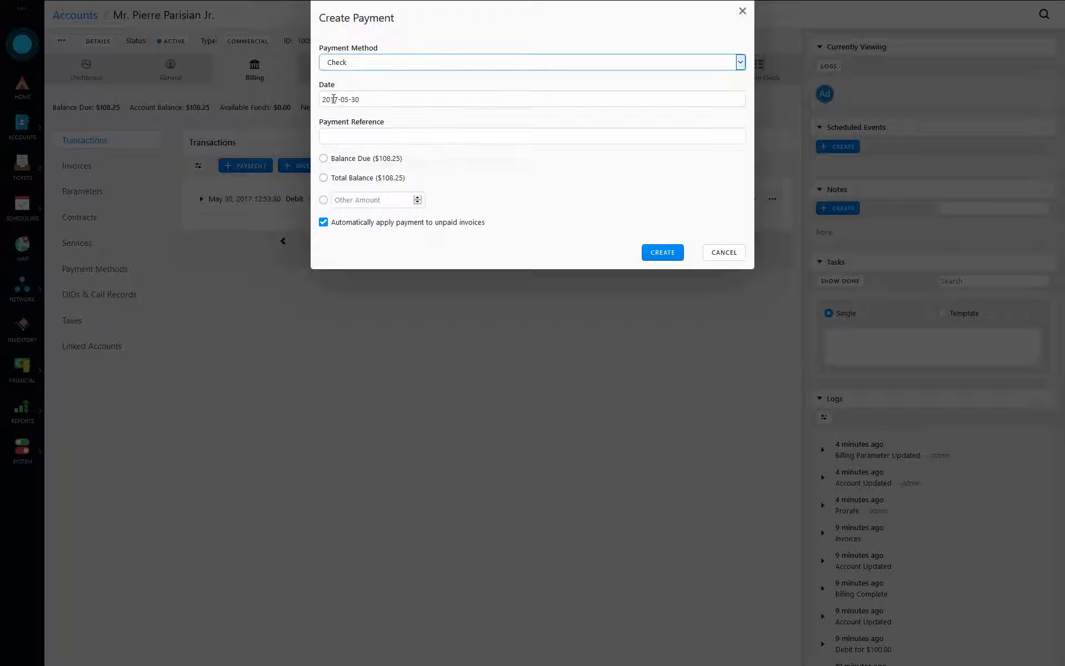
left_click(480, 98)
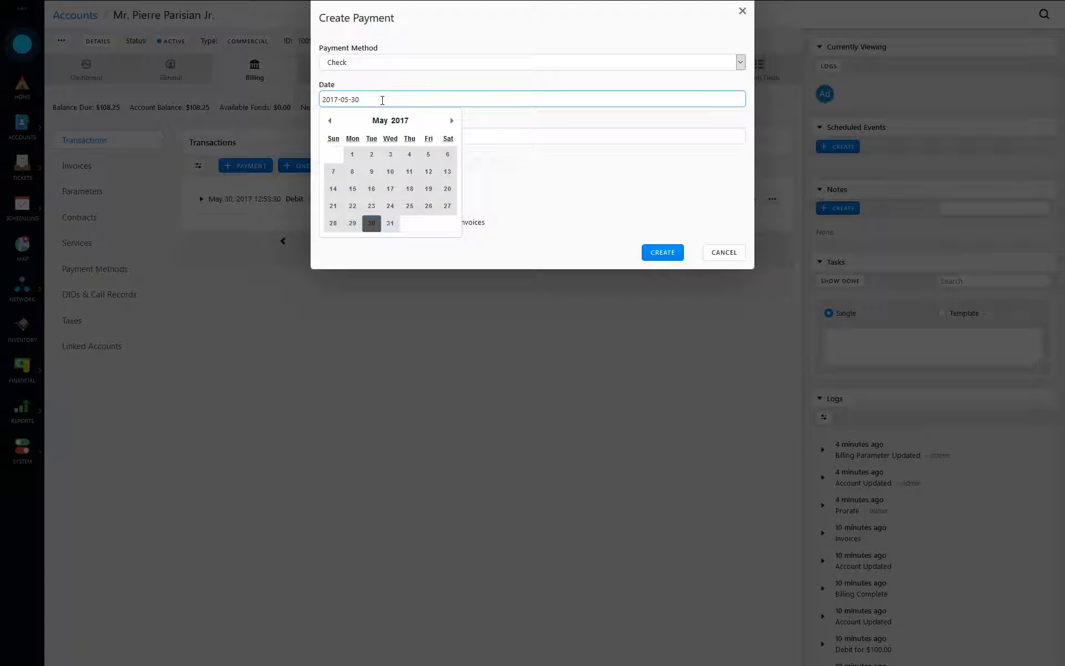
left_click(527, 194)
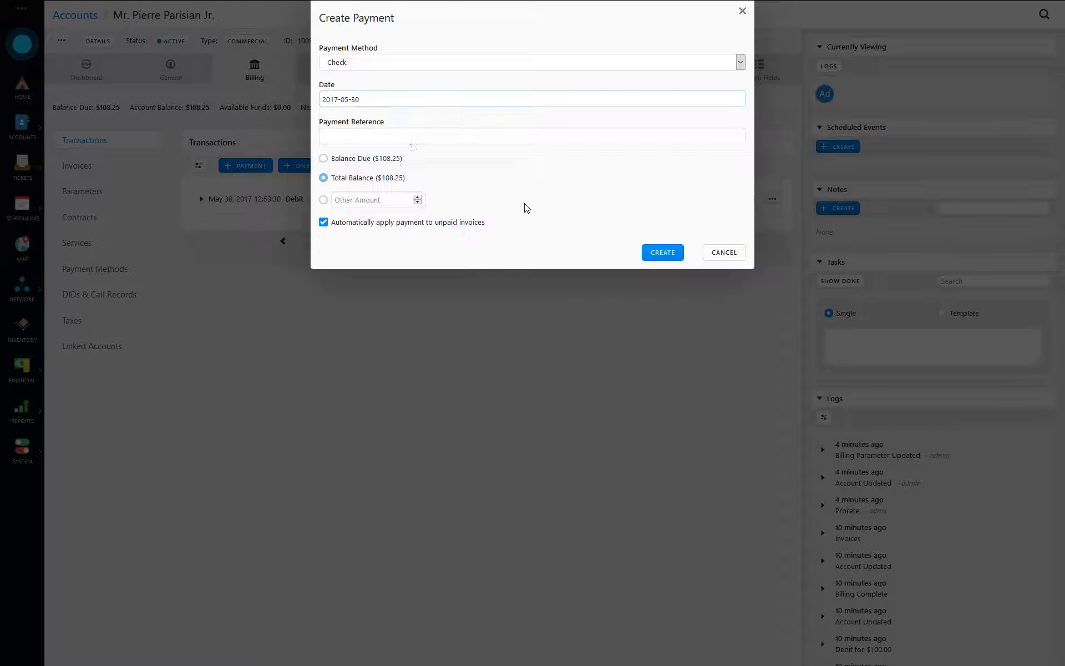
left_click(373, 139)
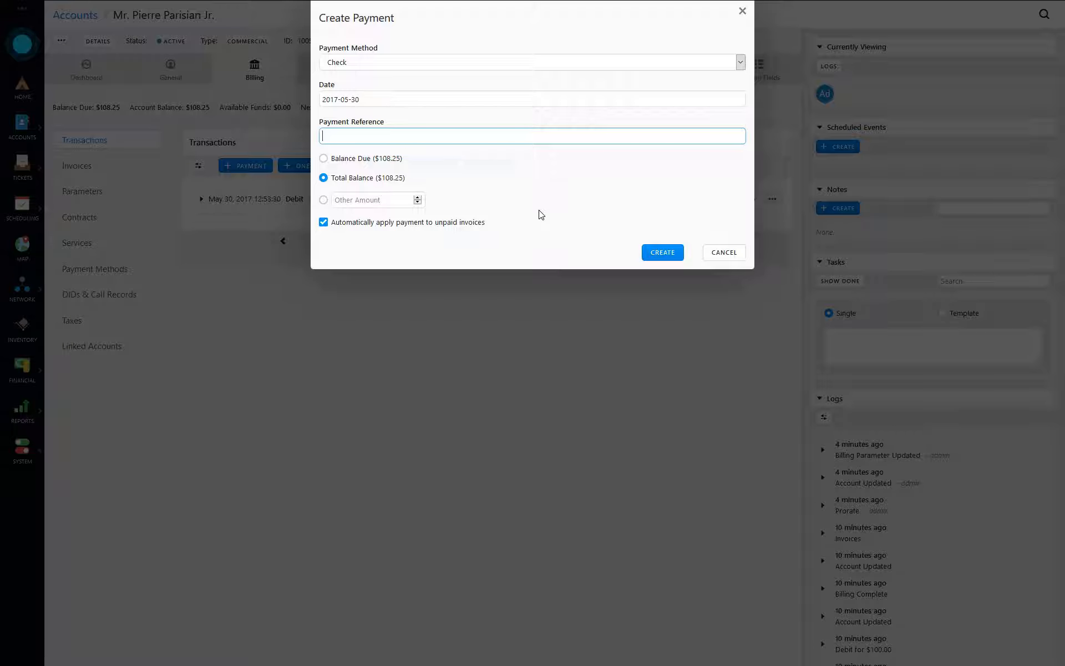
type("12345")
left_click(357, 201)
type("50")
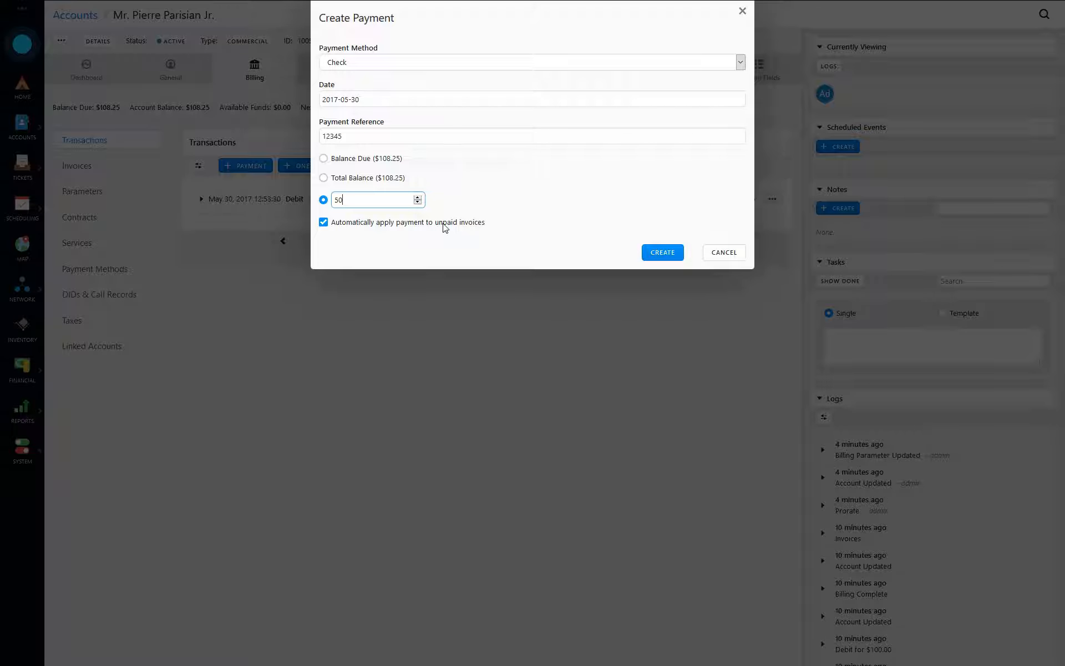
left_click(674, 258)
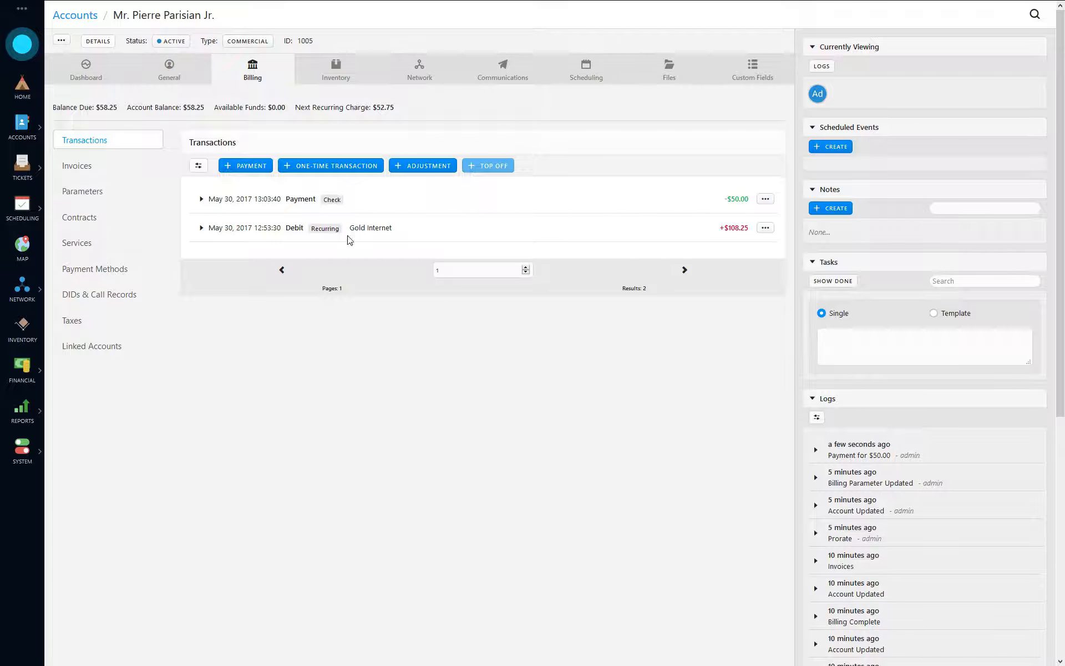
- Review the check payment's details: $0.00 remaining, the invoice it paid, and its reference
left_click(242, 204)
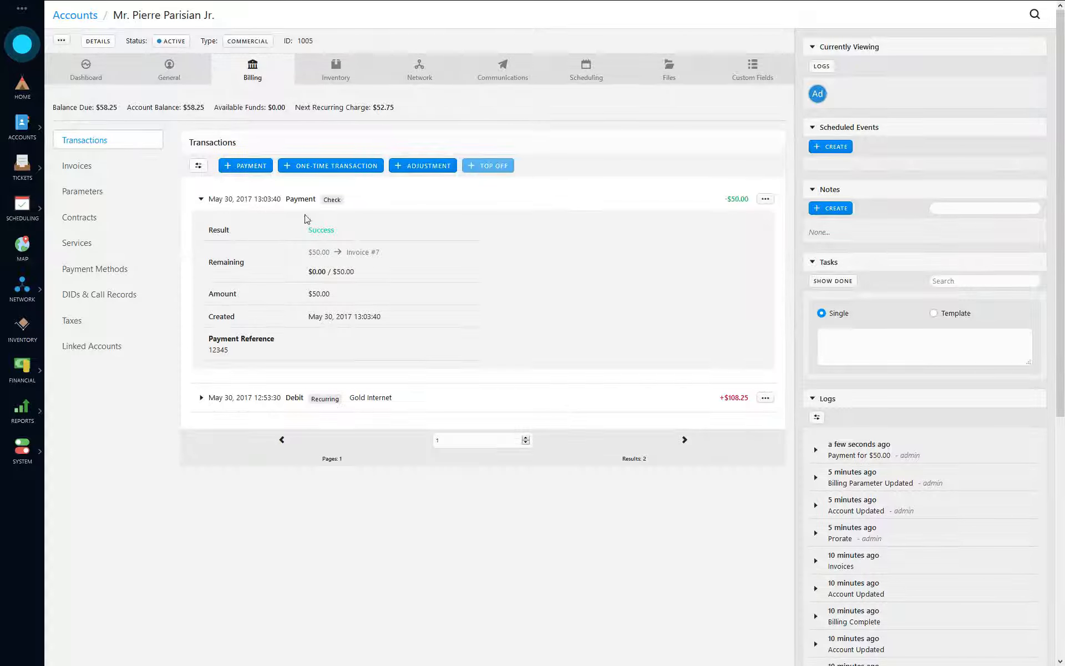
double_click(314, 272)
left_click_drag(309, 259, 331, 253)
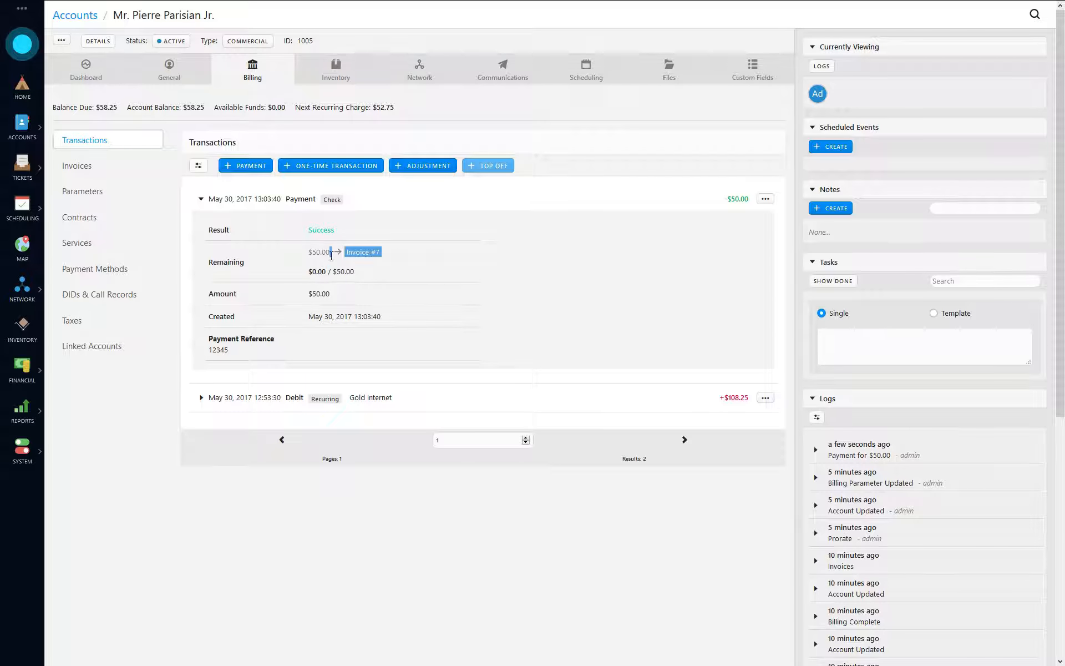
left_click(378, 257)
left_click_drag(306, 271, 331, 271)
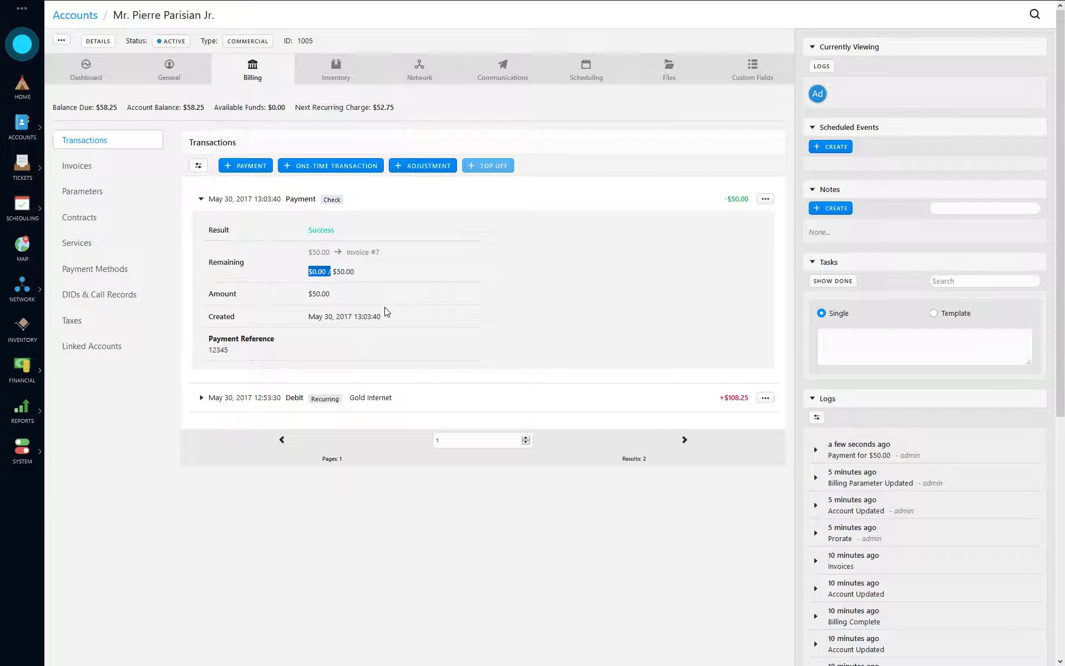
left_click_drag(208, 348, 280, 355)
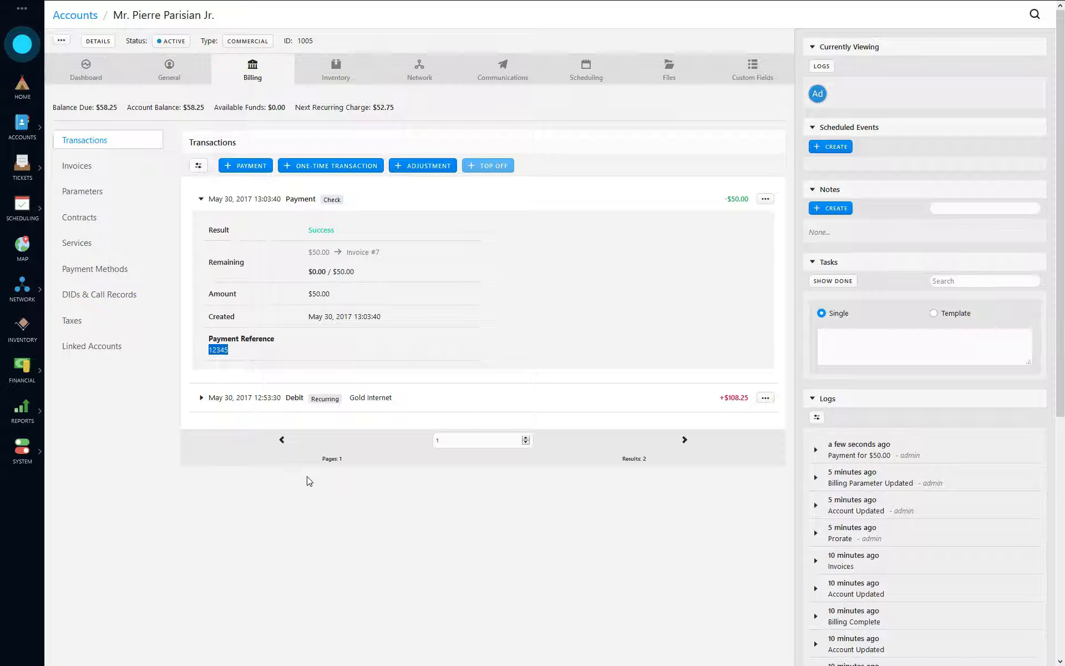
left_click(241, 199)
- Expand Invoice #7 to see its remaining amount and the $50.00 credit applied
left_click(94, 164)
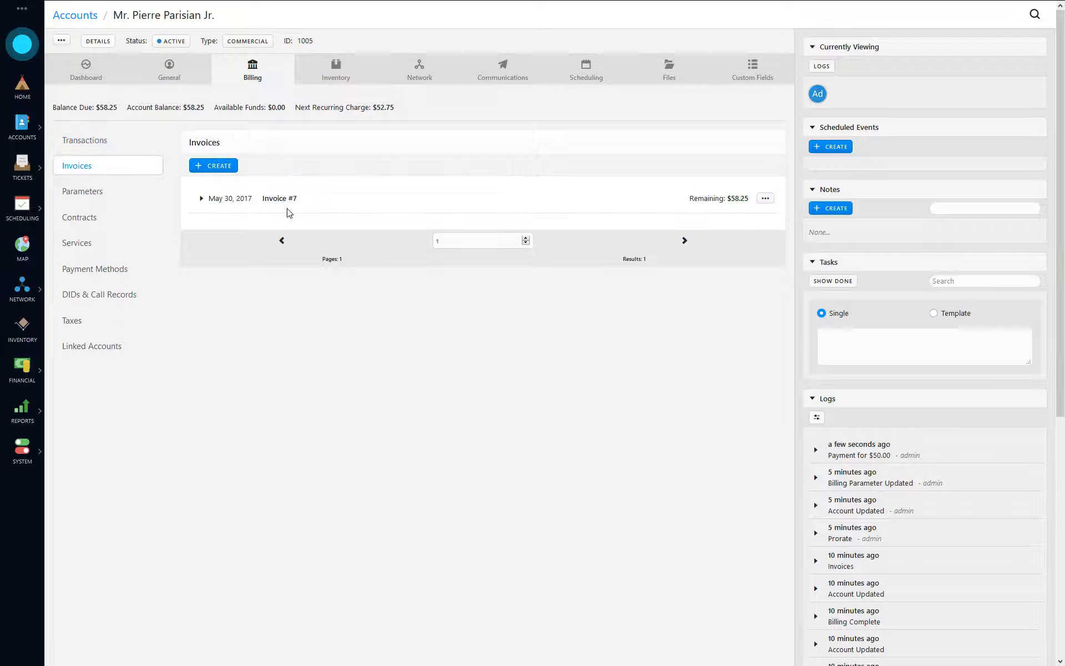
left_click(238, 201)
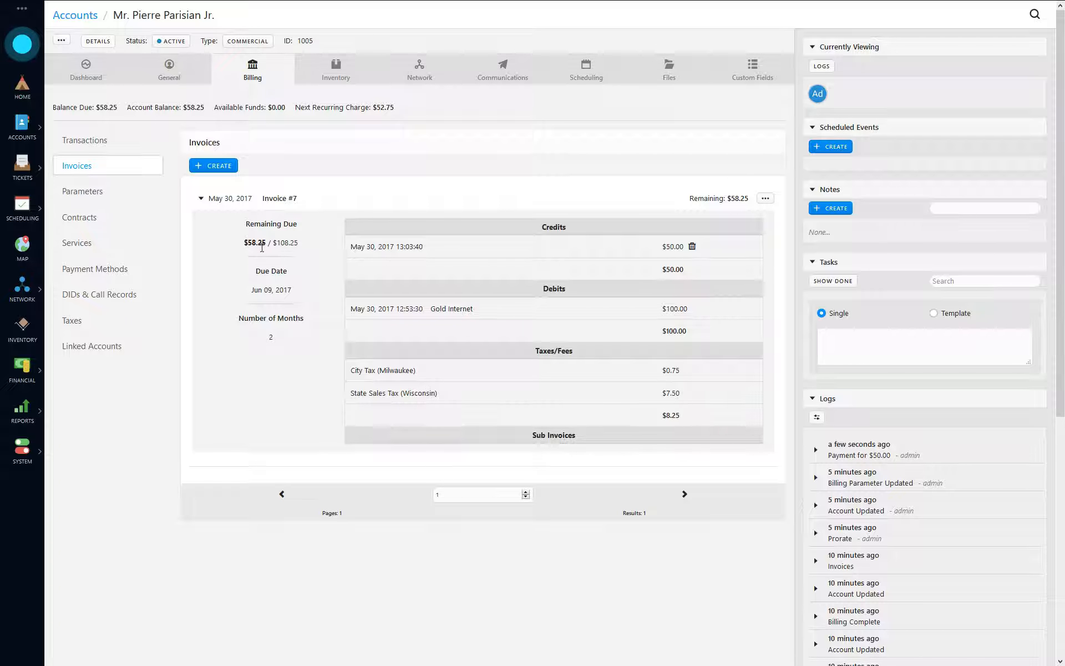
left_click_drag(247, 243, 305, 244)
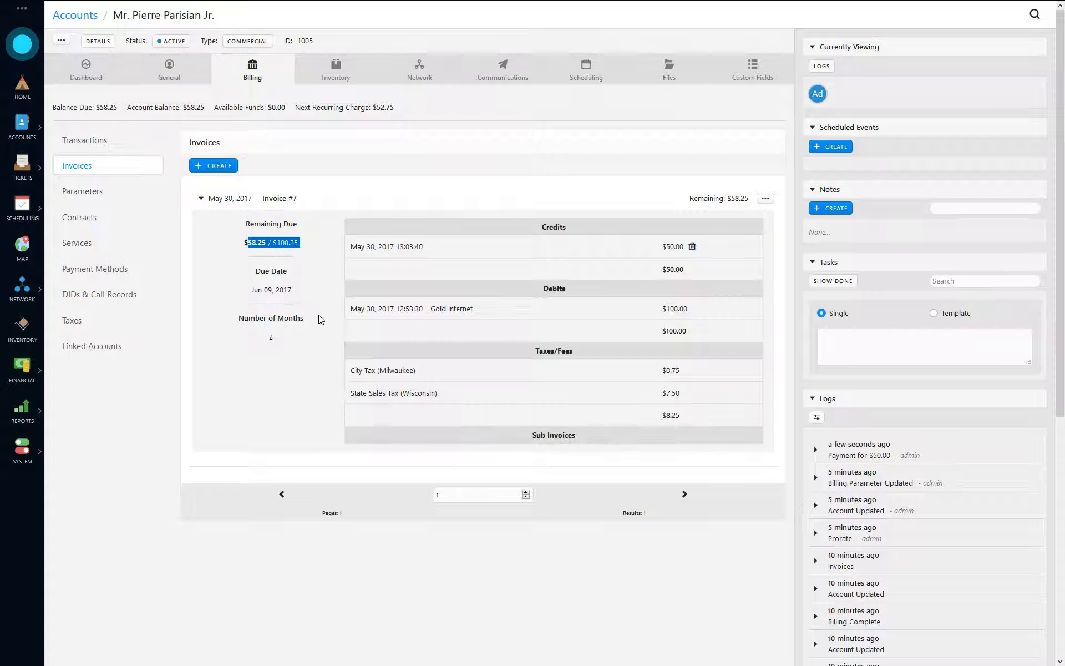
left_click(302, 269)
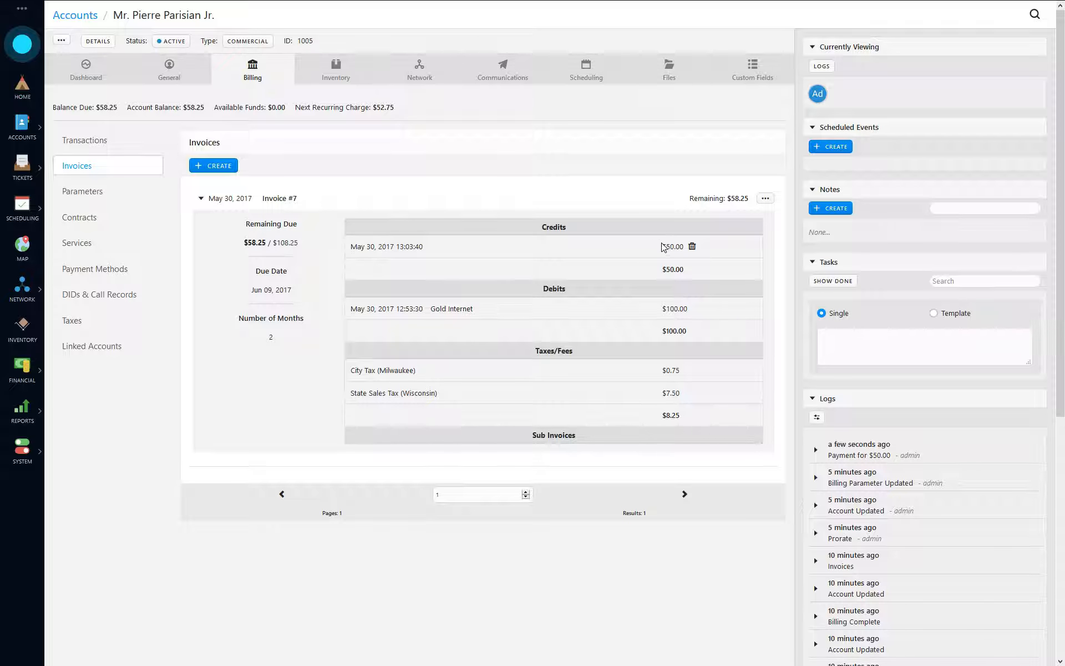
left_click_drag(662, 246, 685, 247)
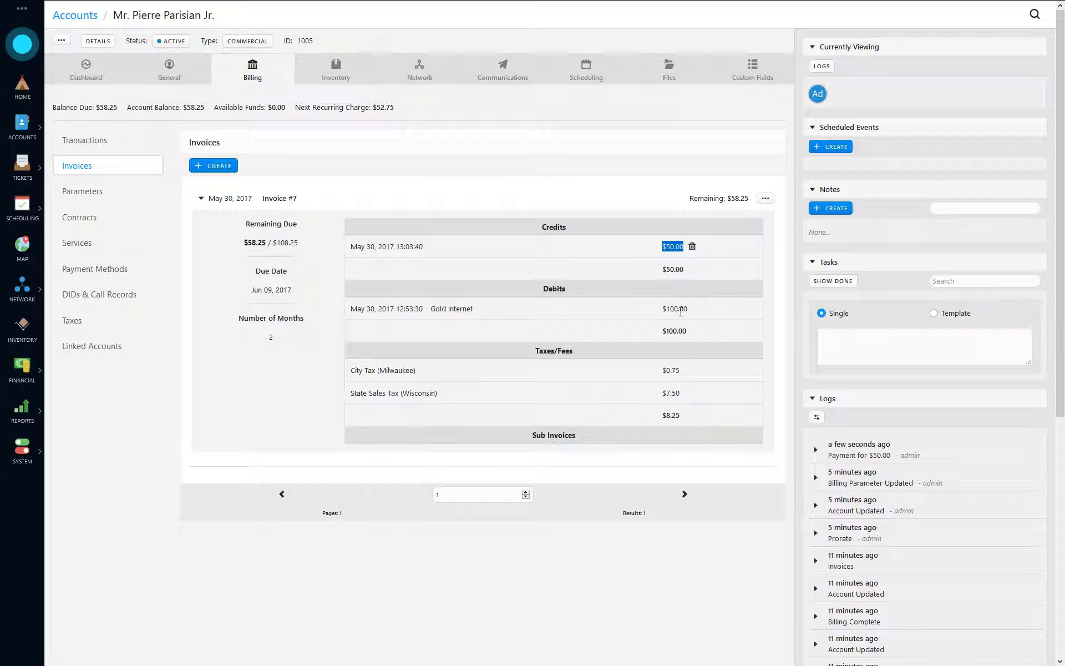
left_click(673, 265)
- Explore the Void Credit options from the trash icon and Invoice #7's actions, cancelling each
left_click(692, 246)
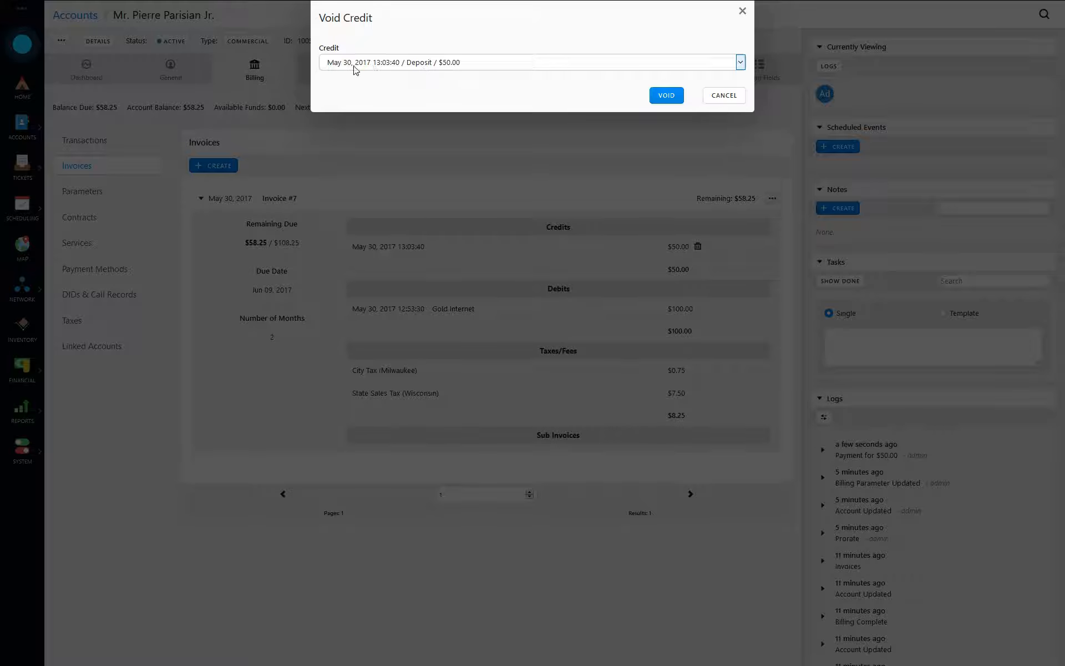
left_click(723, 96)
left_click(765, 199)
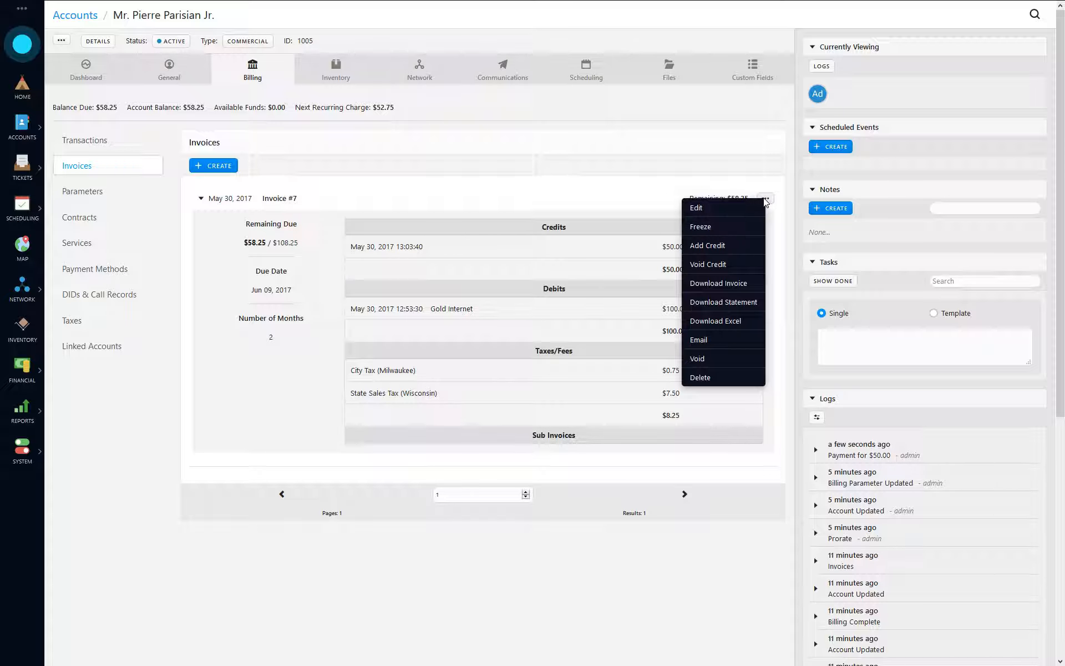
left_click(721, 265)
left_click(418, 66)
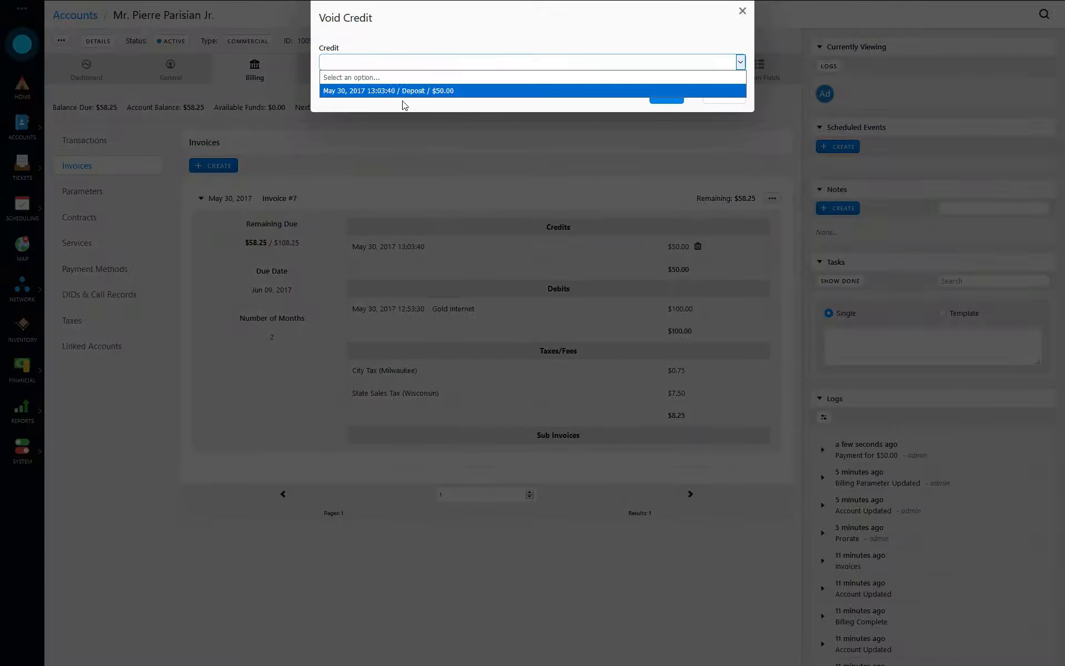
left_click(447, 70)
left_click(716, 98)
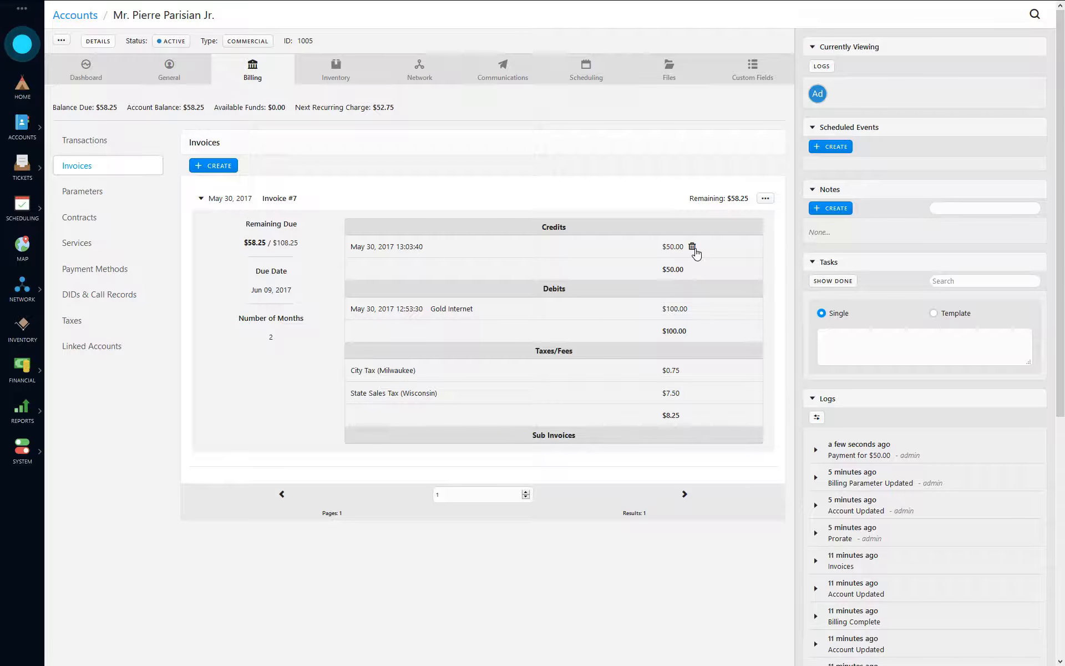
- Void the $50.00 credit and check the resulting $50.00 available funds
left_click(693, 247)
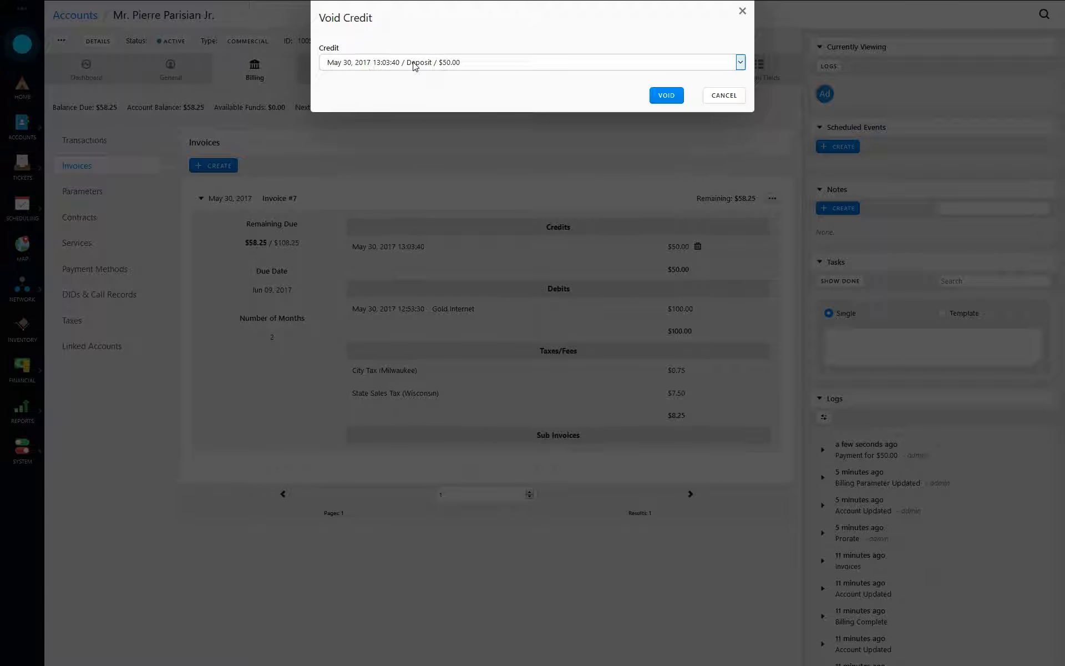
left_click(666, 96)
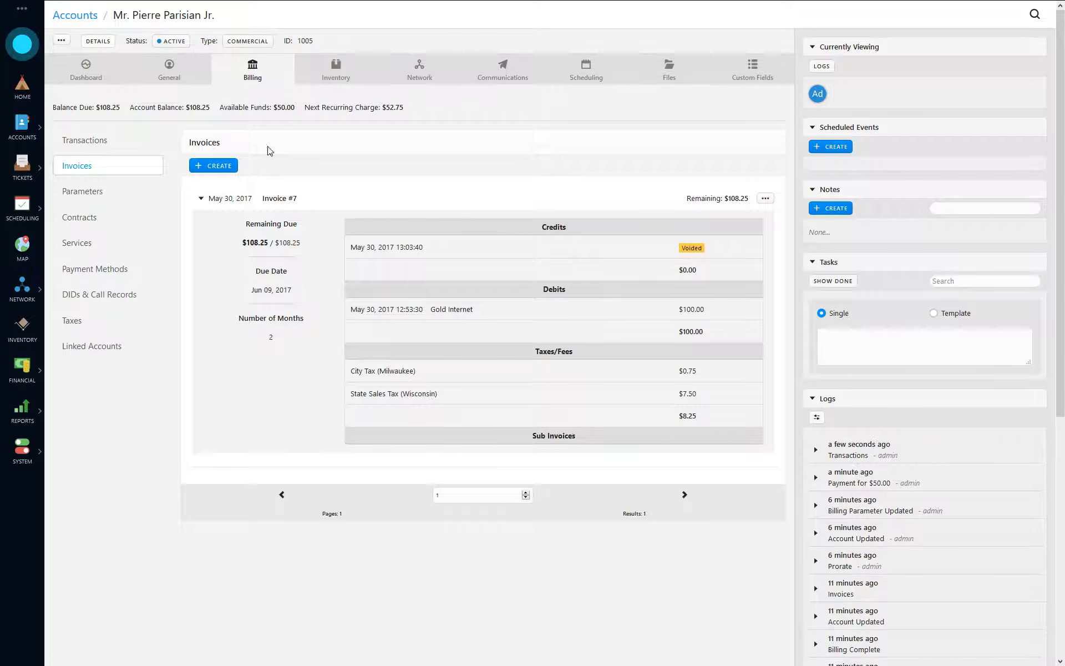
left_click_drag(295, 105, 270, 107)
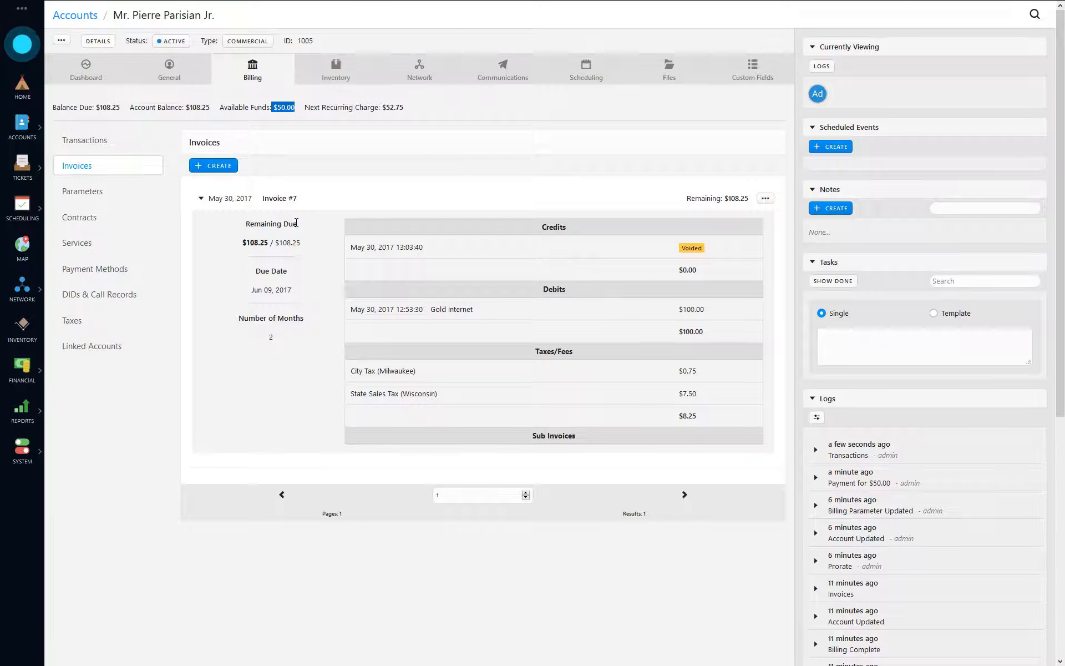
left_click(281, 113)
double_click(281, 111)
left_click(94, 141)
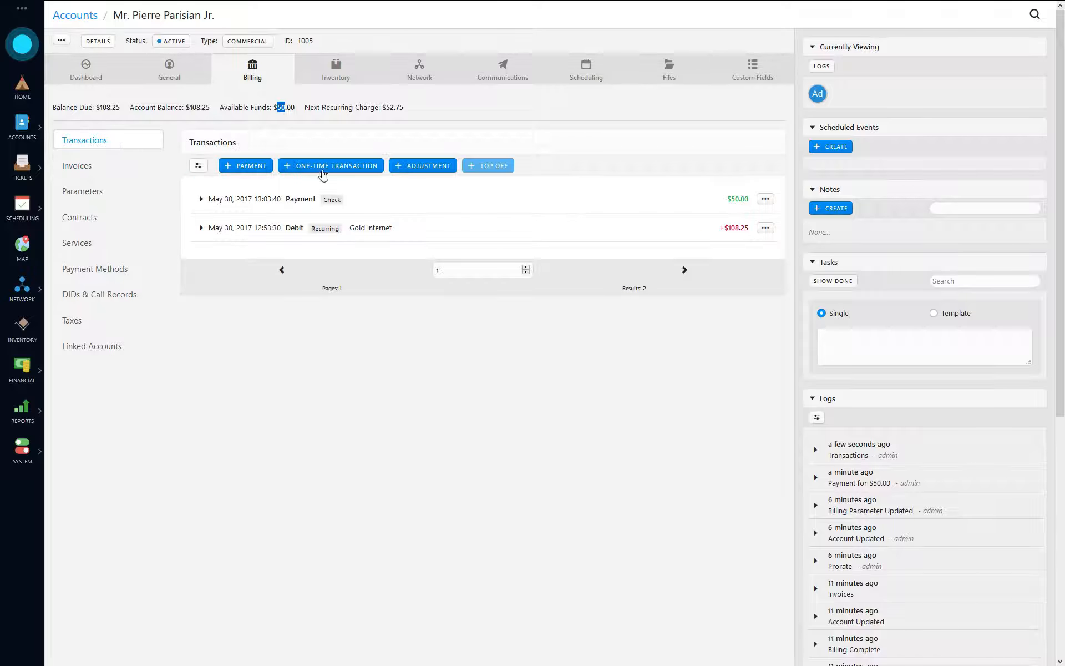
left_click(232, 200)
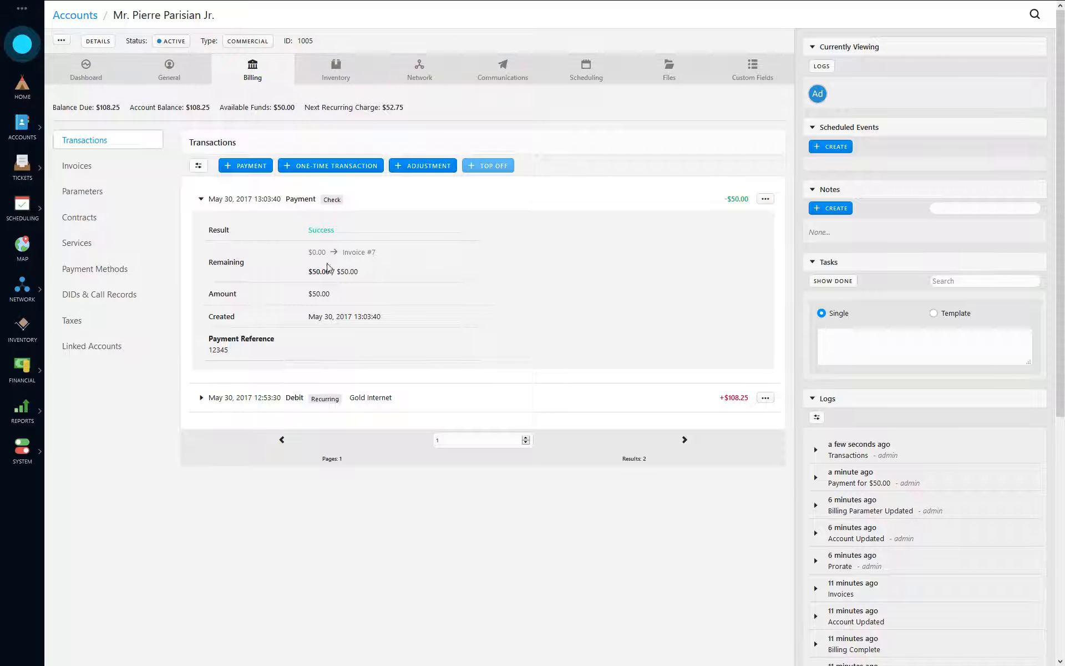
left_click_drag(314, 249, 408, 253)
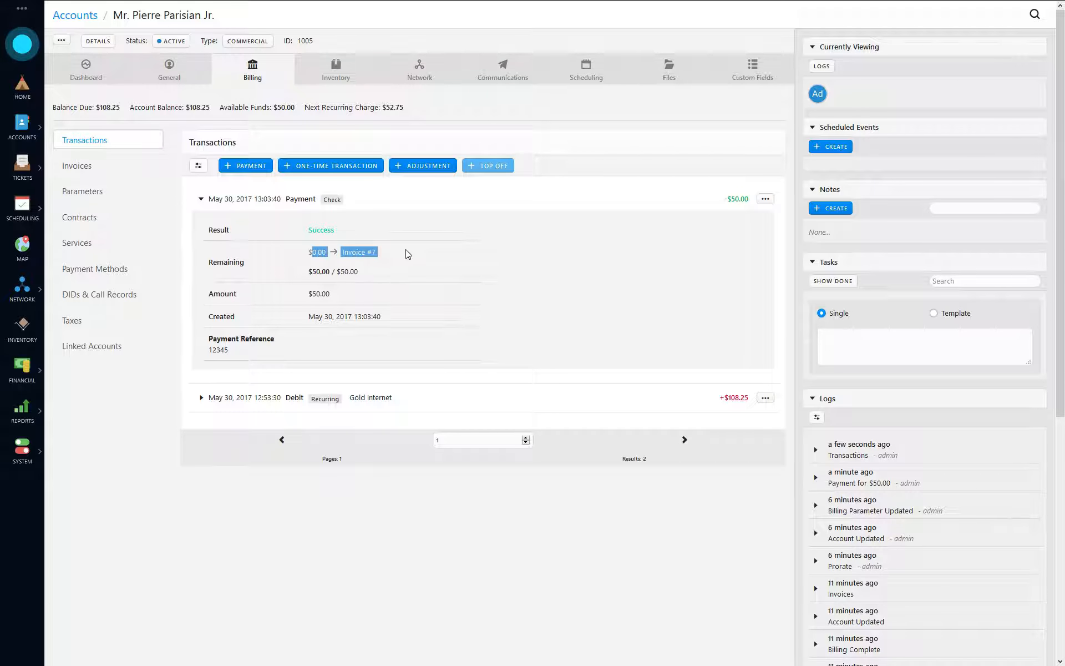
left_click(375, 253)
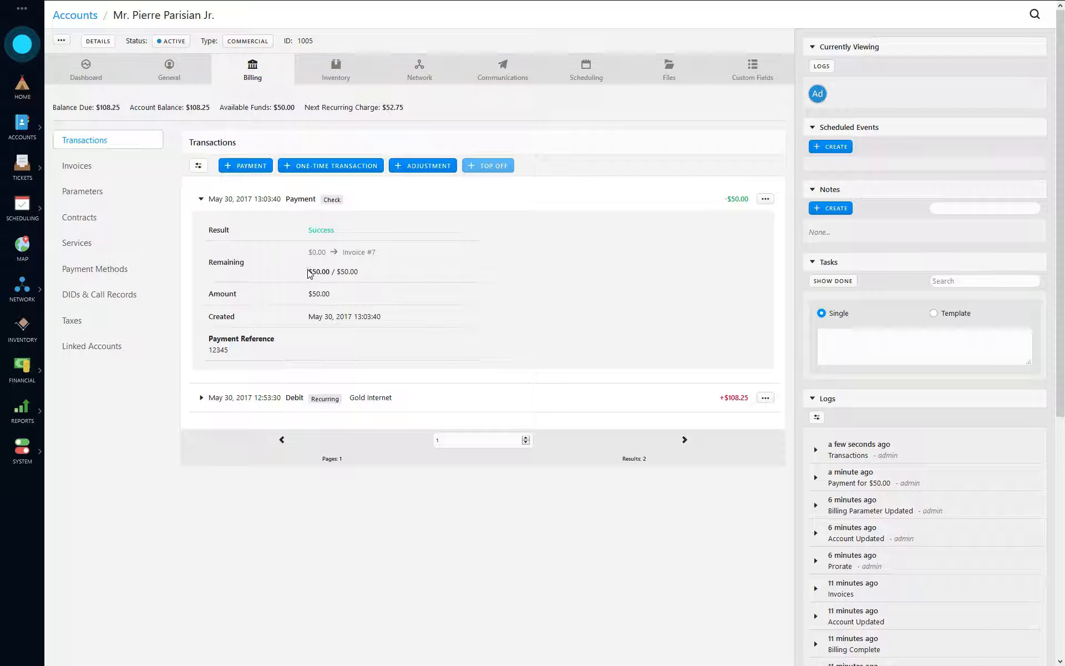
left_click_drag(308, 272, 354, 272)
left_click(372, 285)
left_click(195, 200)
left_click(84, 167)
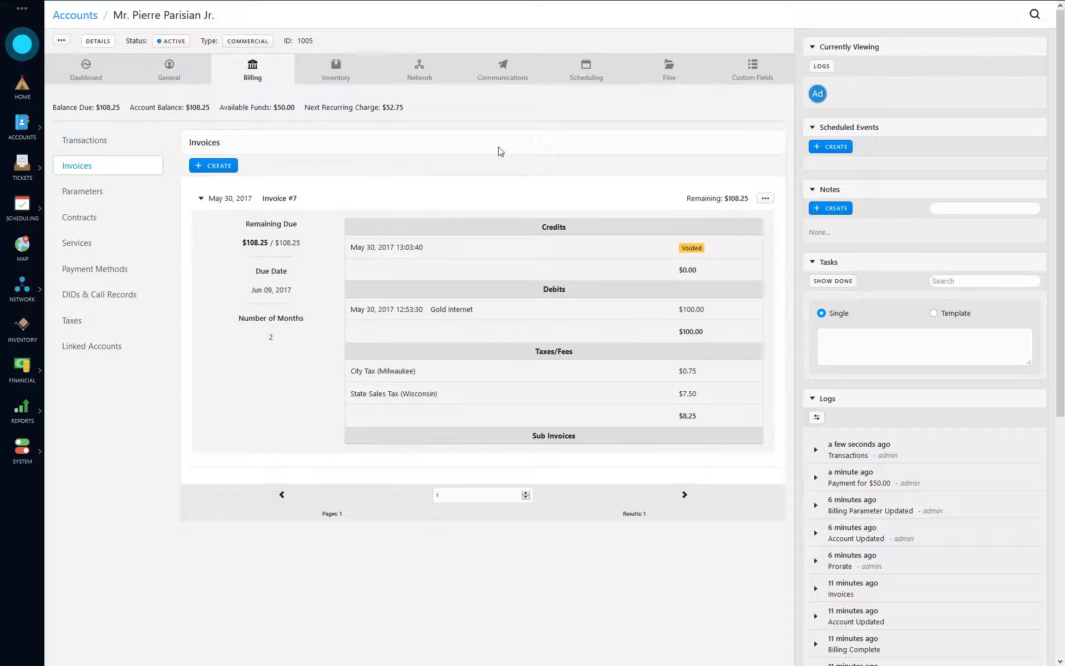
- Add a credit to Invoice #7 from its actions menu, entering 25
left_click(231, 198)
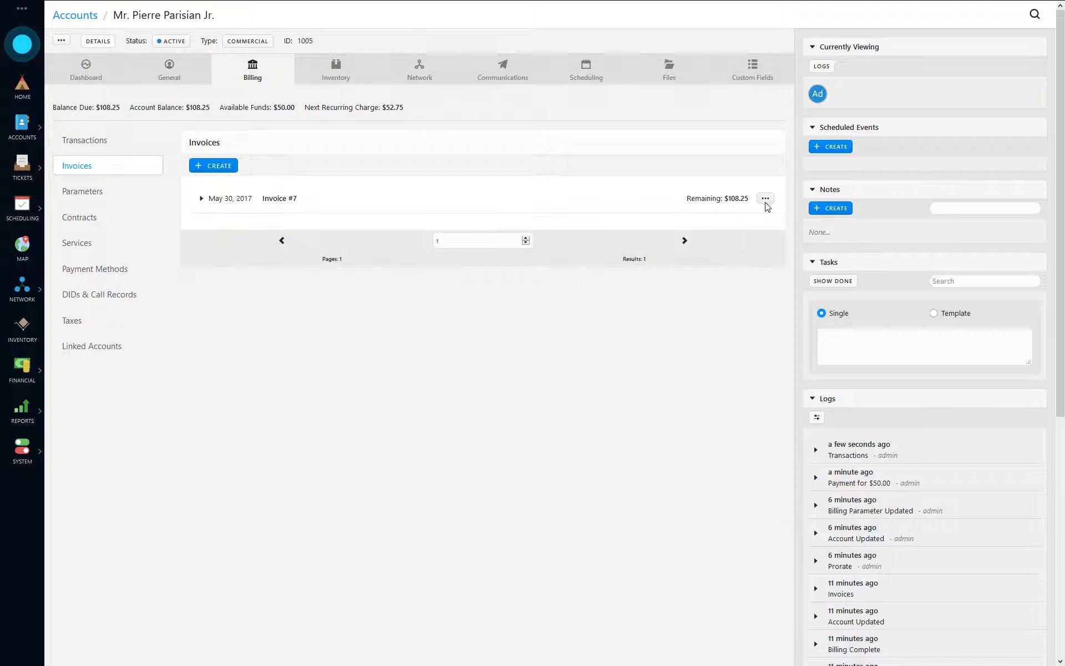
left_click(765, 200)
left_click(708, 245)
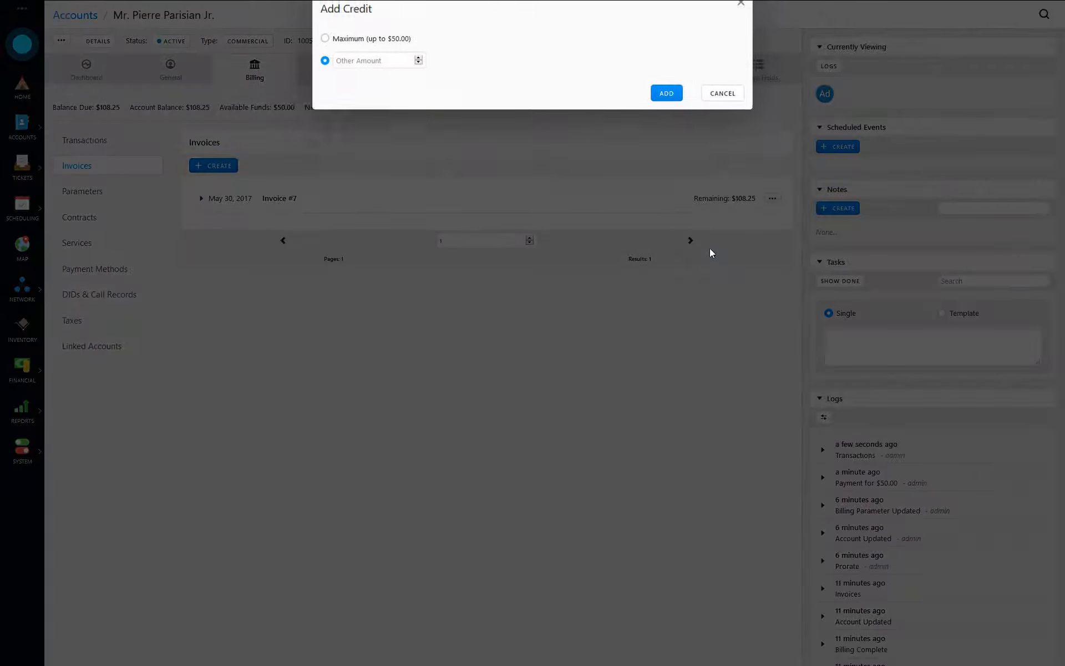
left_click(347, 51)
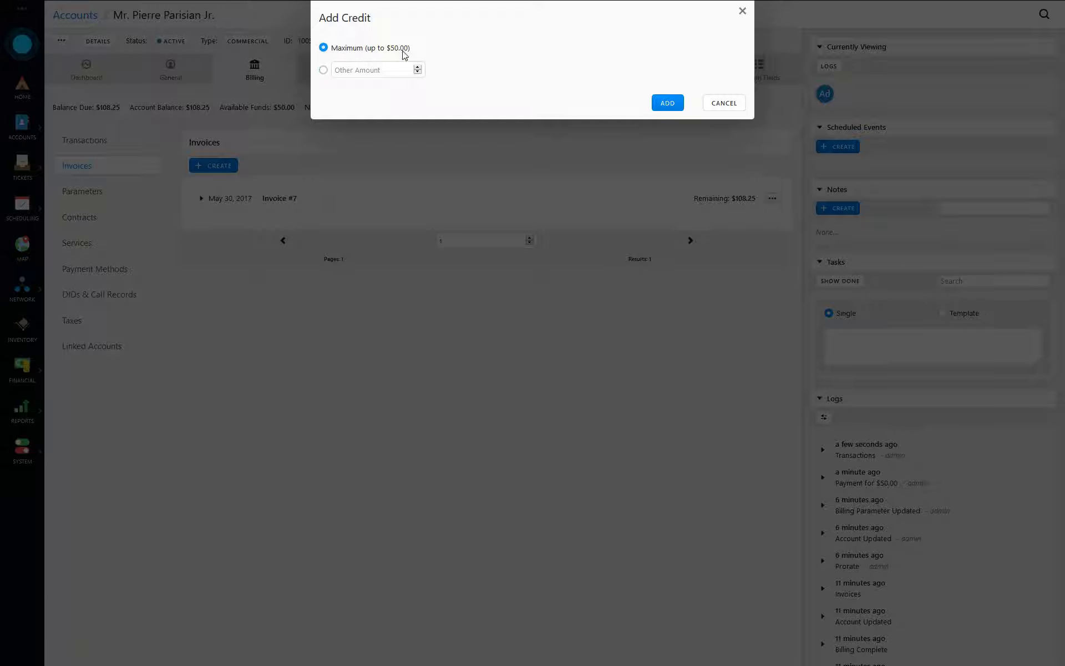
left_click(371, 71)
type("25")
left_click(661, 103)
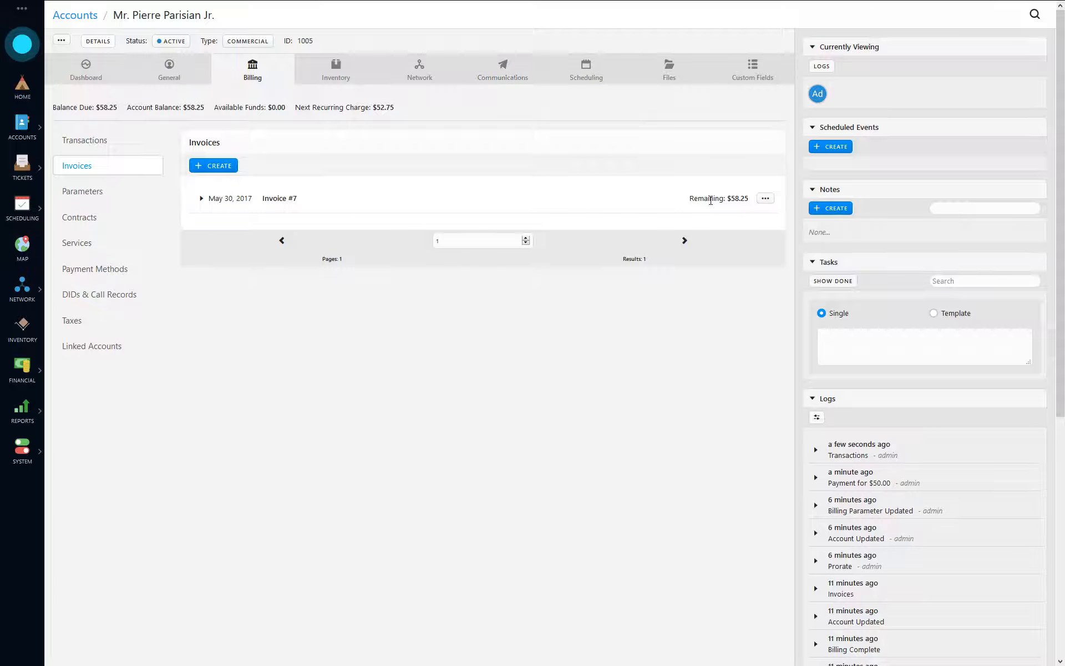
- Void the $50.00 credit that ended up on Invoice #7
left_click(219, 200)
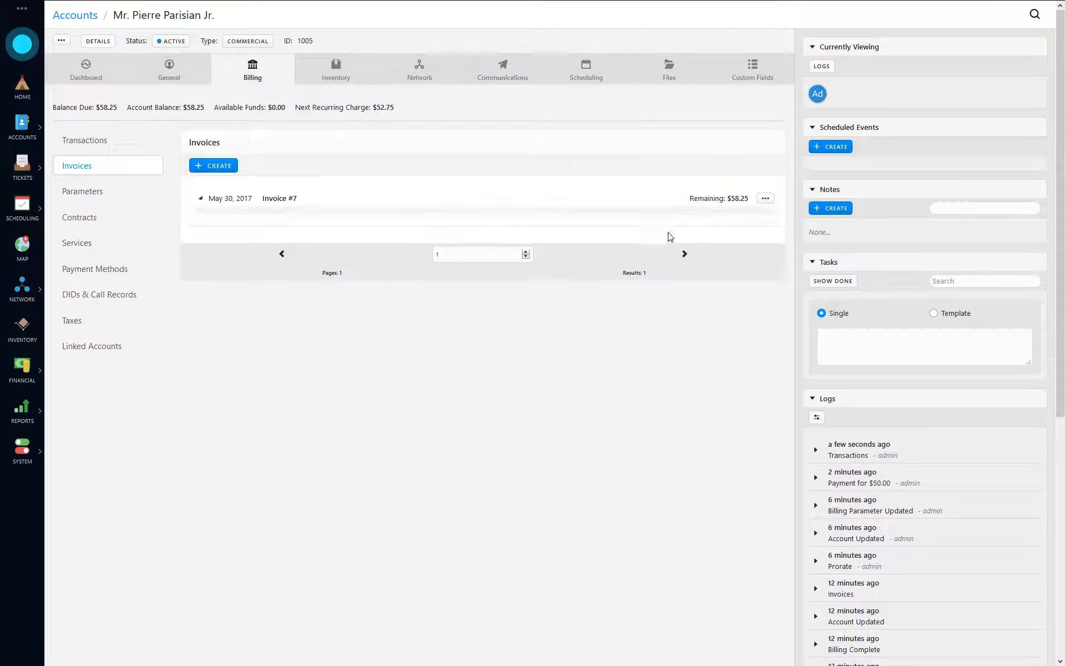
left_click(697, 270)
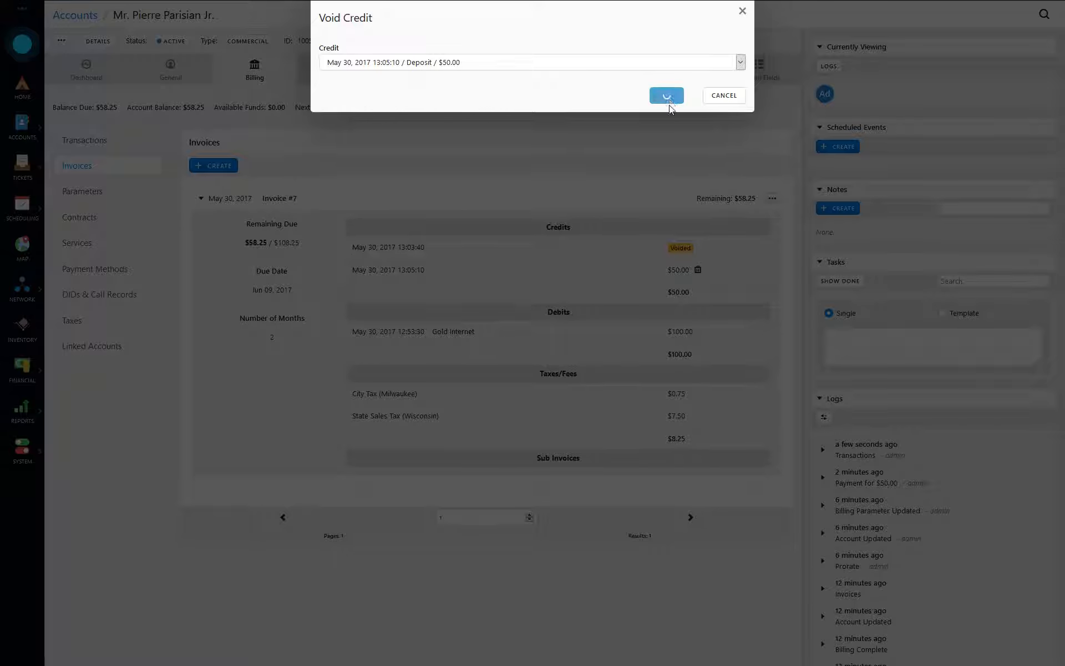
left_click(668, 103)
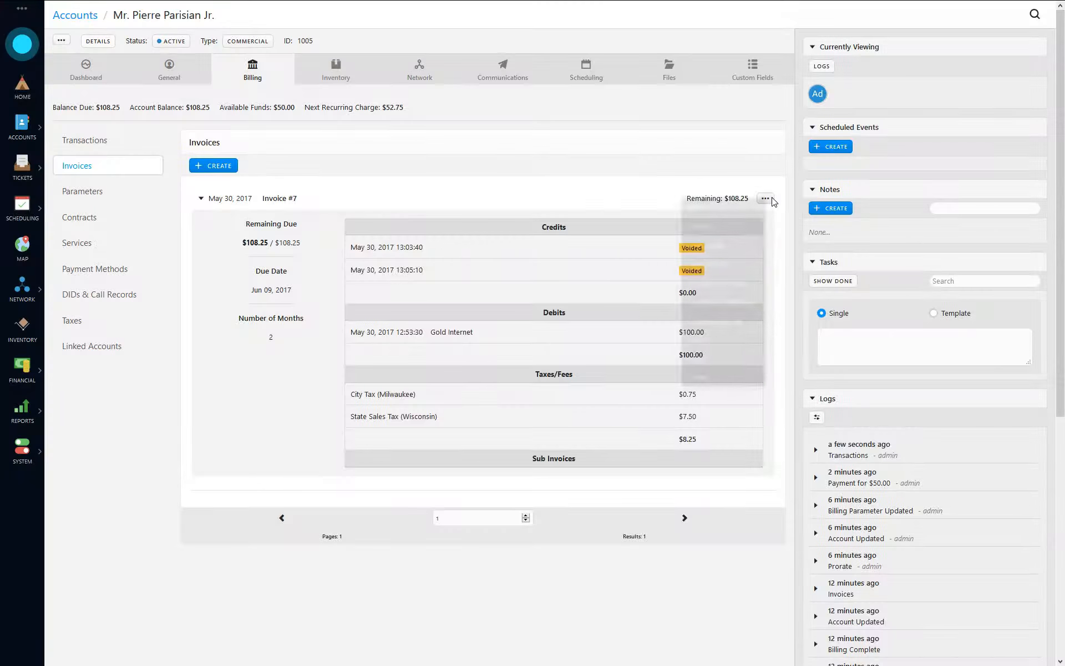
- Apply a $25.00 credit to Invoice #7 and confirm $25.00 remains available
left_click(765, 198)
left_click(732, 250)
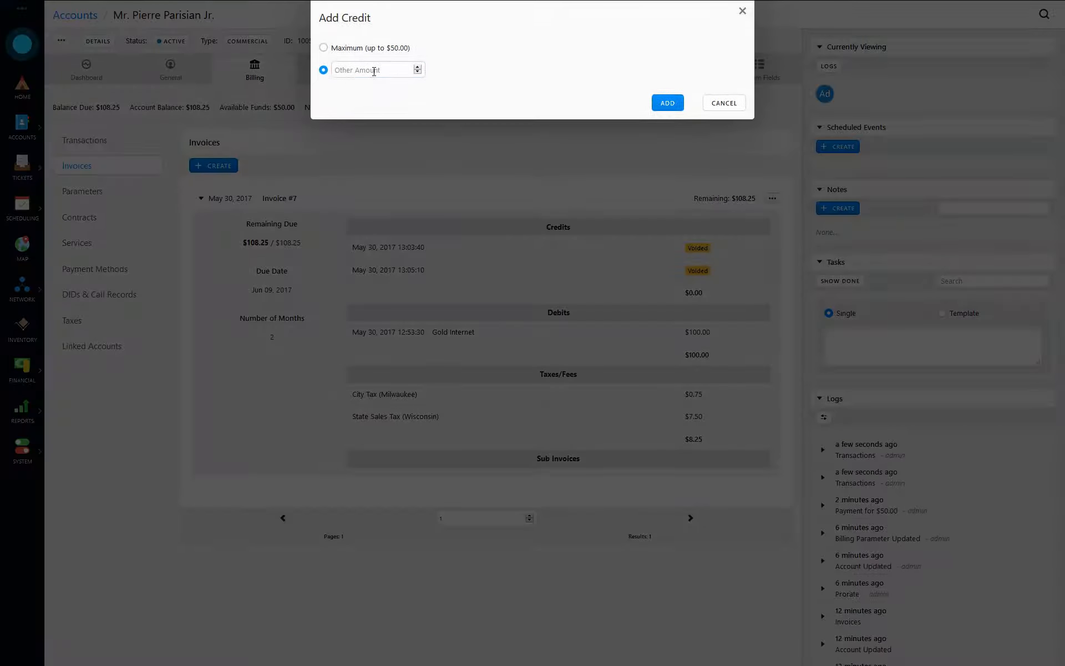
type("25")
left_click(667, 108)
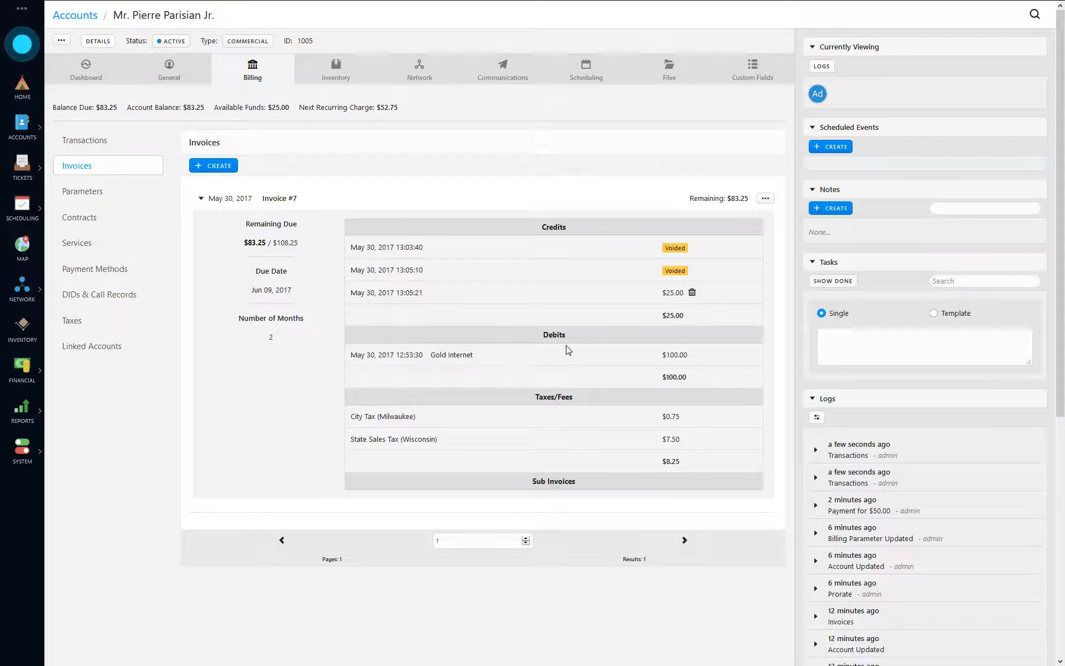
double_click(273, 109)
- Verify in the check payment's details that $25.00 is applied to Invoice #7
left_click(104, 145)
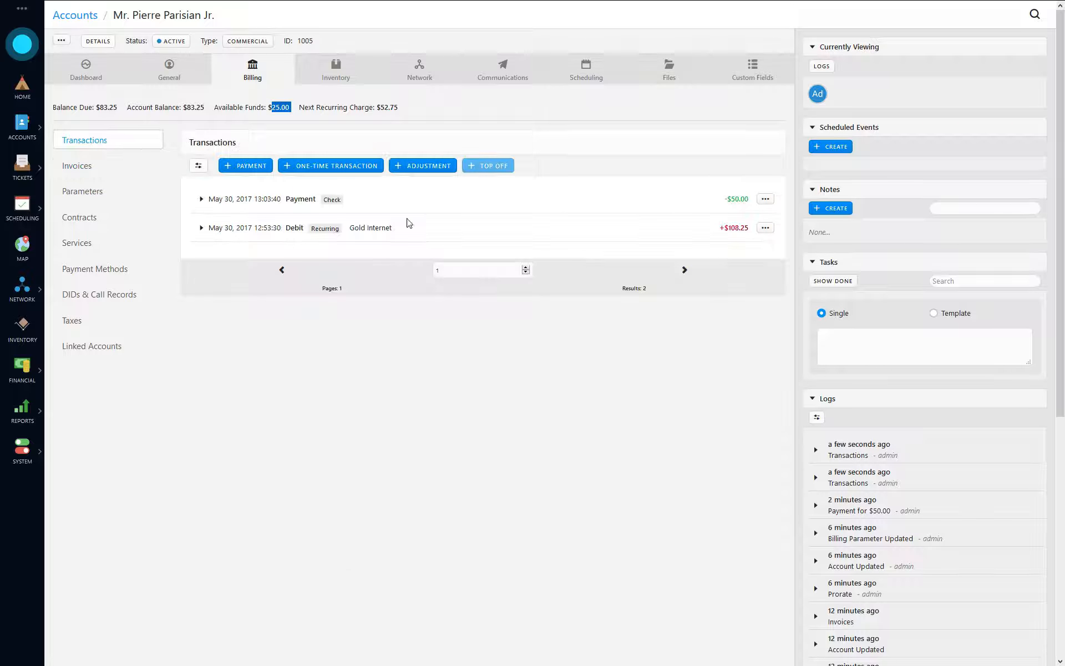
left_click(256, 204)
left_click_drag(308, 274, 385, 291)
left_click(317, 294)
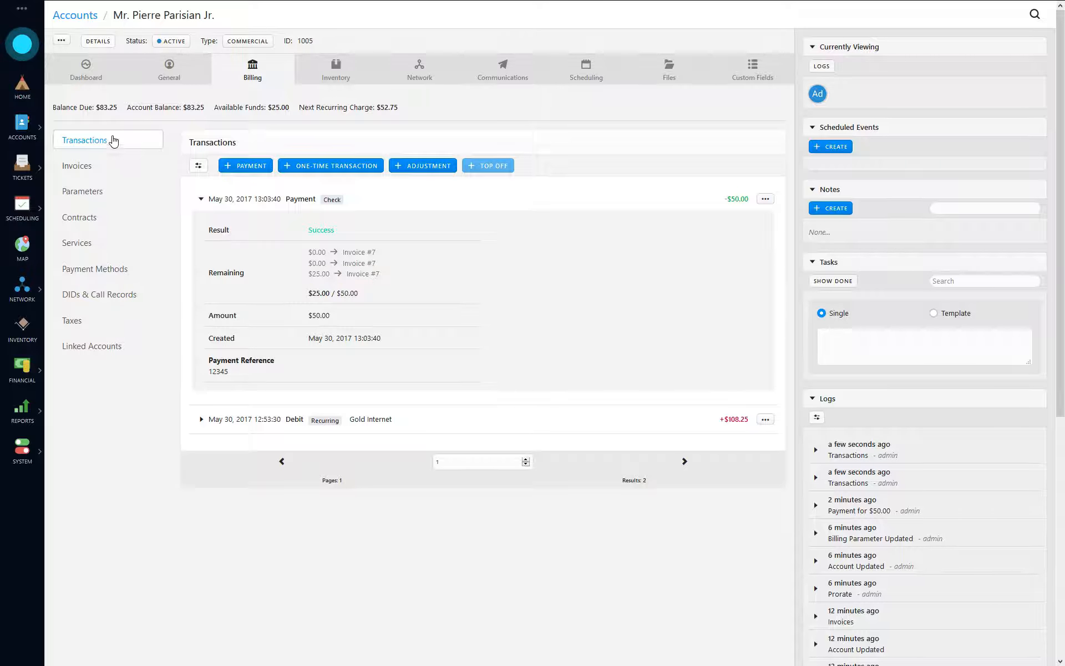
- Void the $25.00 credit on Invoice #7
left_click(94, 166)
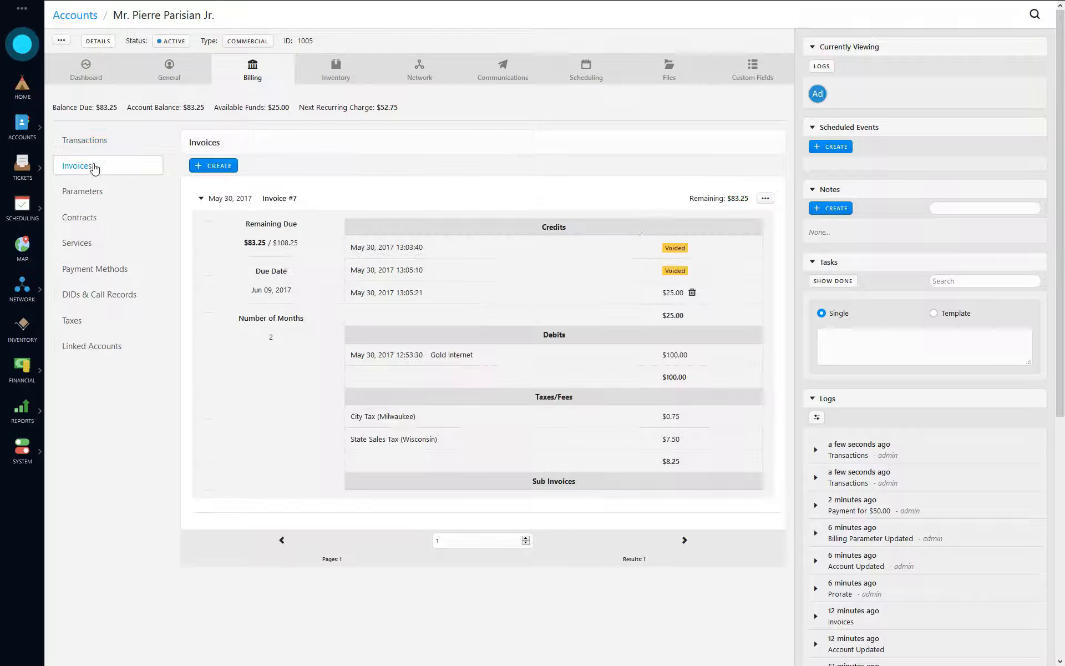
left_click(693, 292)
left_click(679, 99)
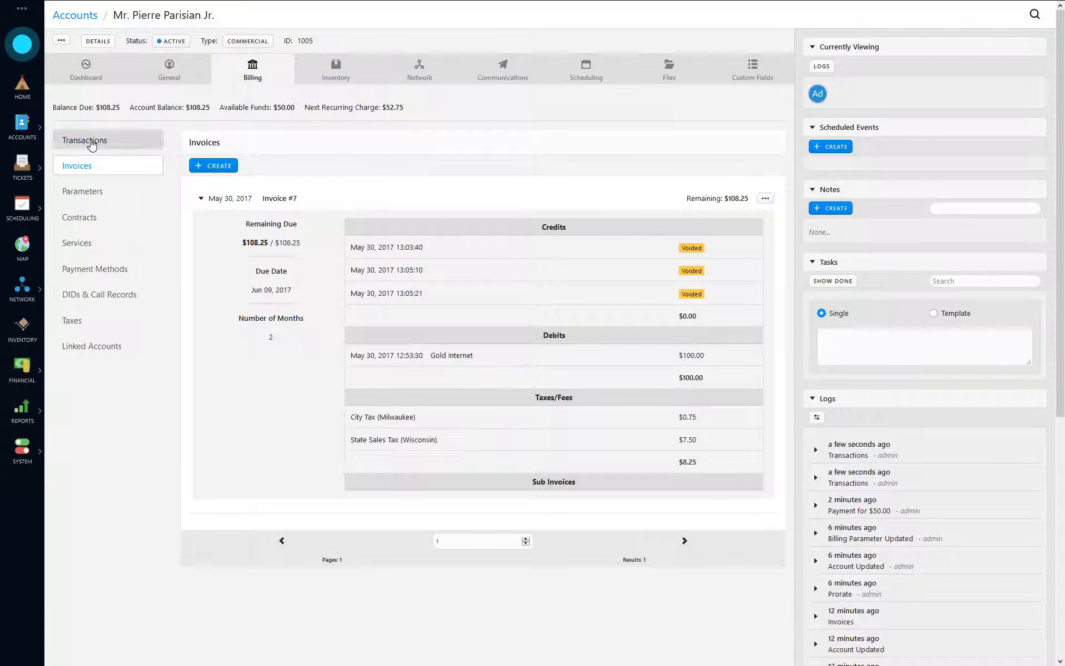
- Collapse the payment and invoice details, ending on the Transactions list
left_click(92, 143)
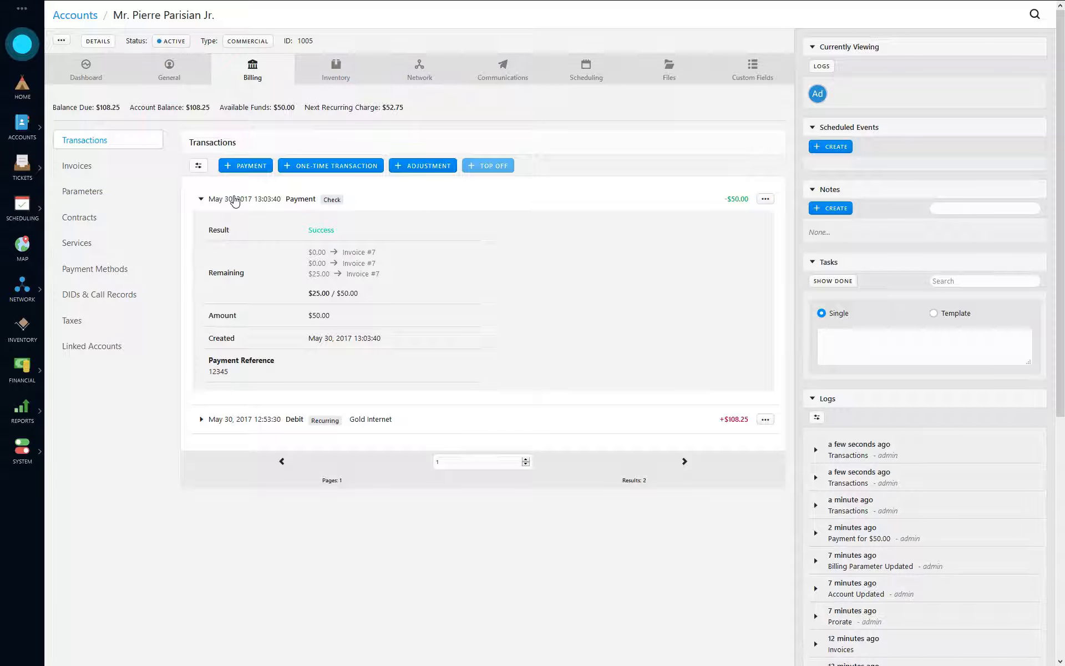
left_click(233, 198)
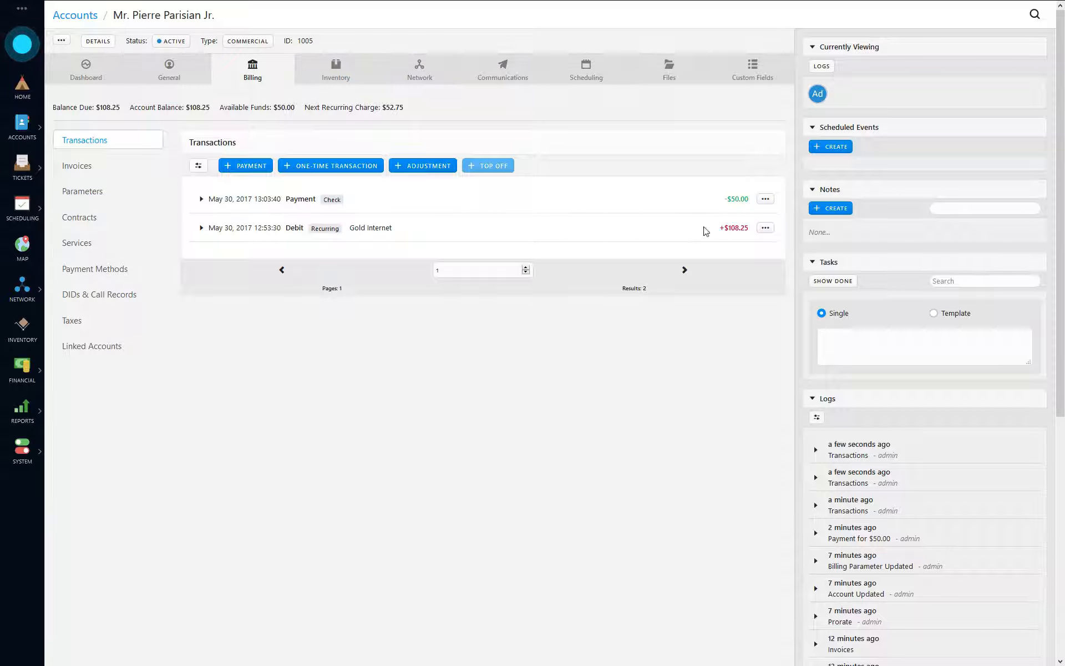
left_click(105, 169)
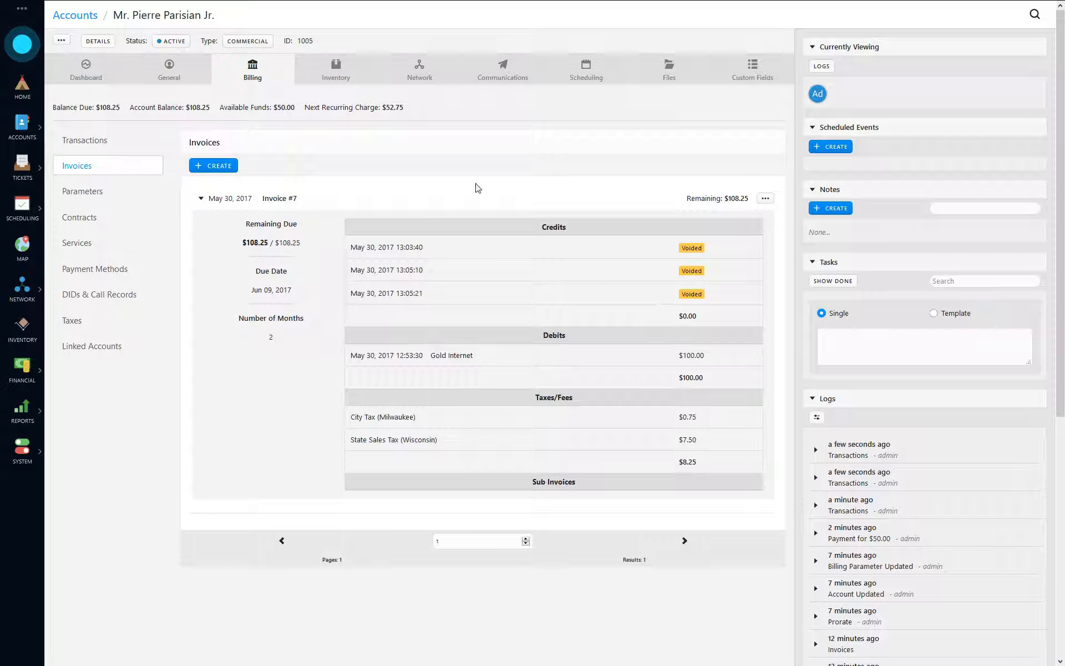
left_click(220, 199)
left_click(98, 146)
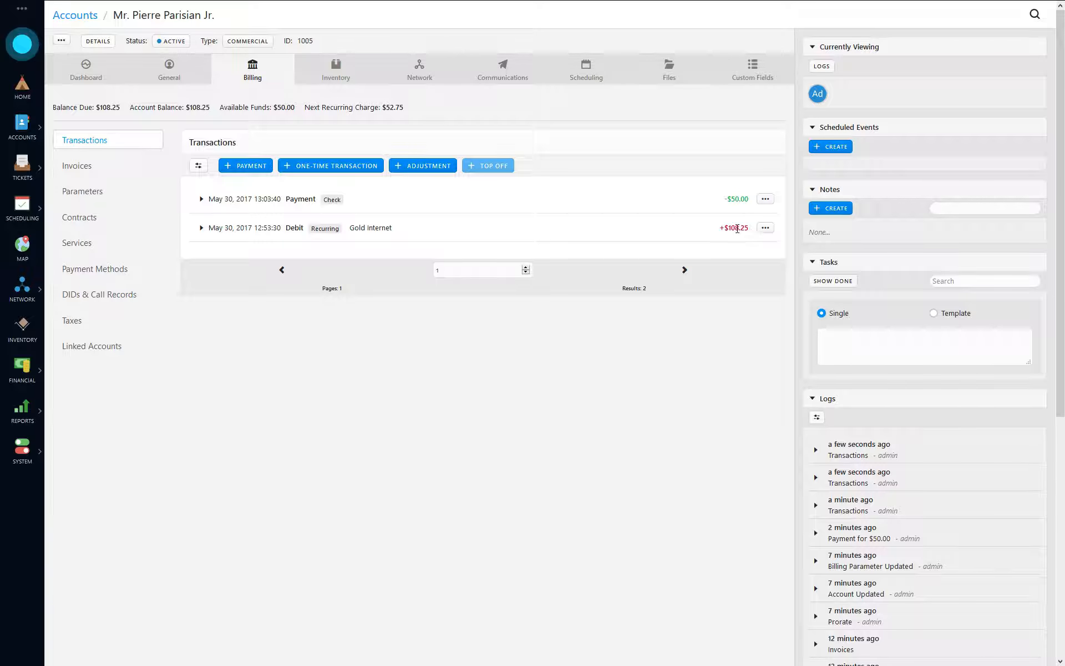
- Add a Service Credit adjustment of 58.25 and expand the resulting Discount transaction
left_click(433, 170)
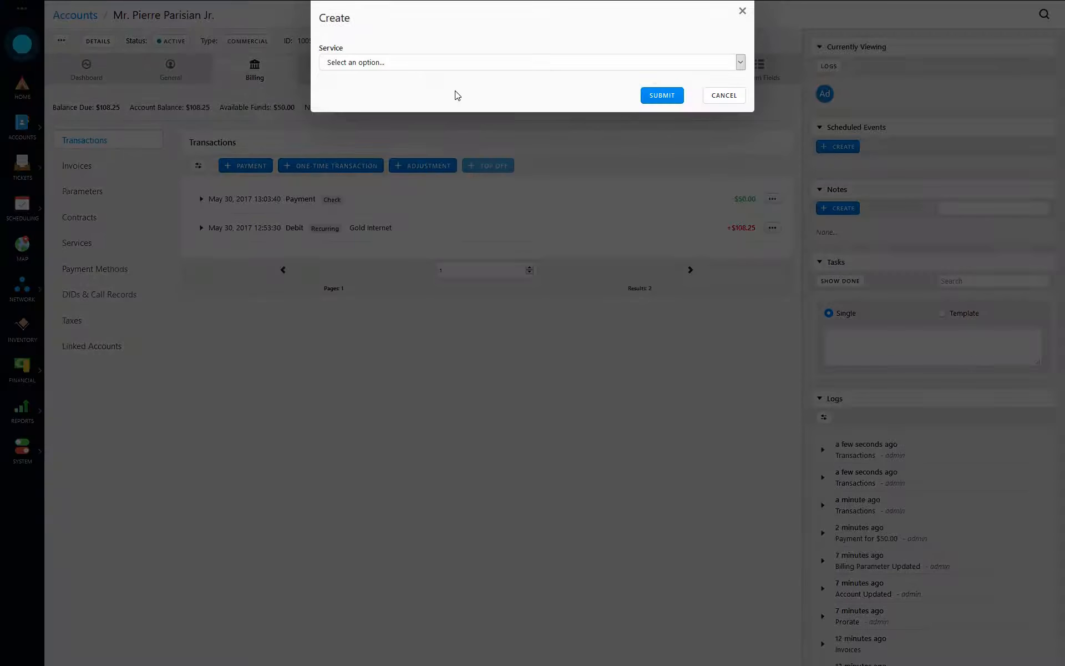
left_click(387, 65)
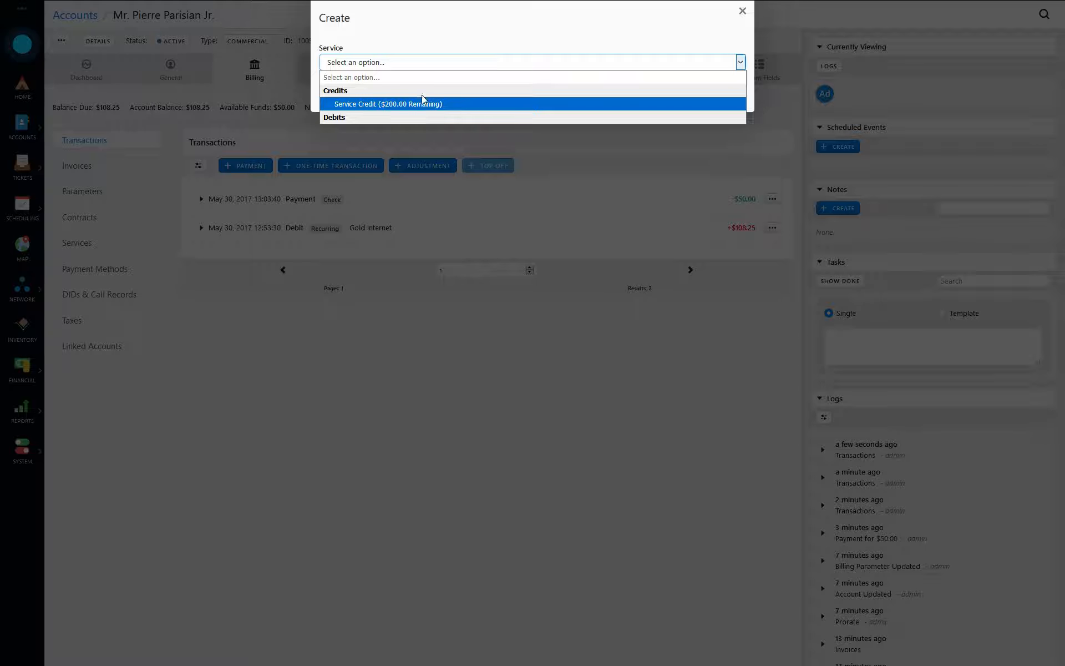
left_click(413, 106)
left_click(461, 103)
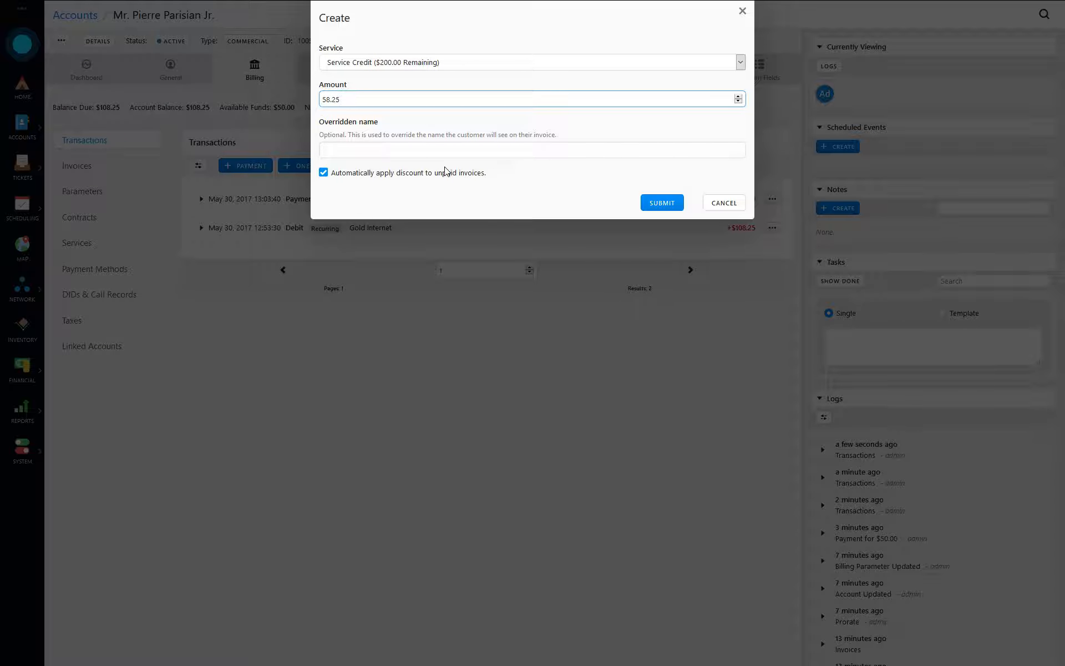
left_click(662, 205)
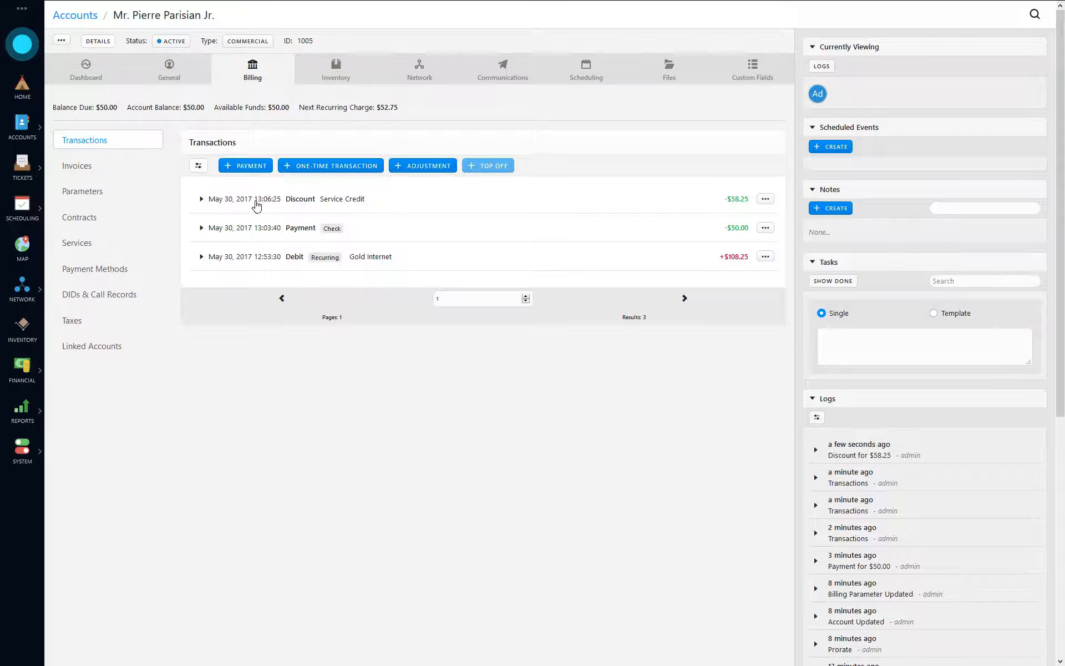
left_click(238, 201)
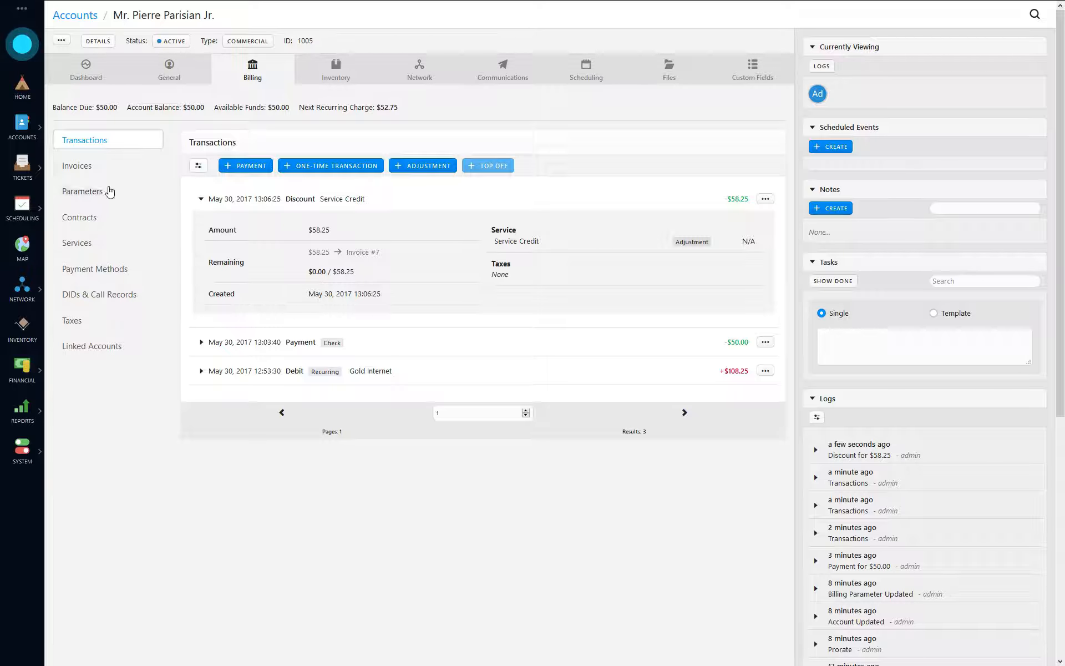
- Apply the maximum available $50.00 as a credit on Invoice #7
left_click(93, 168)
left_click(236, 201)
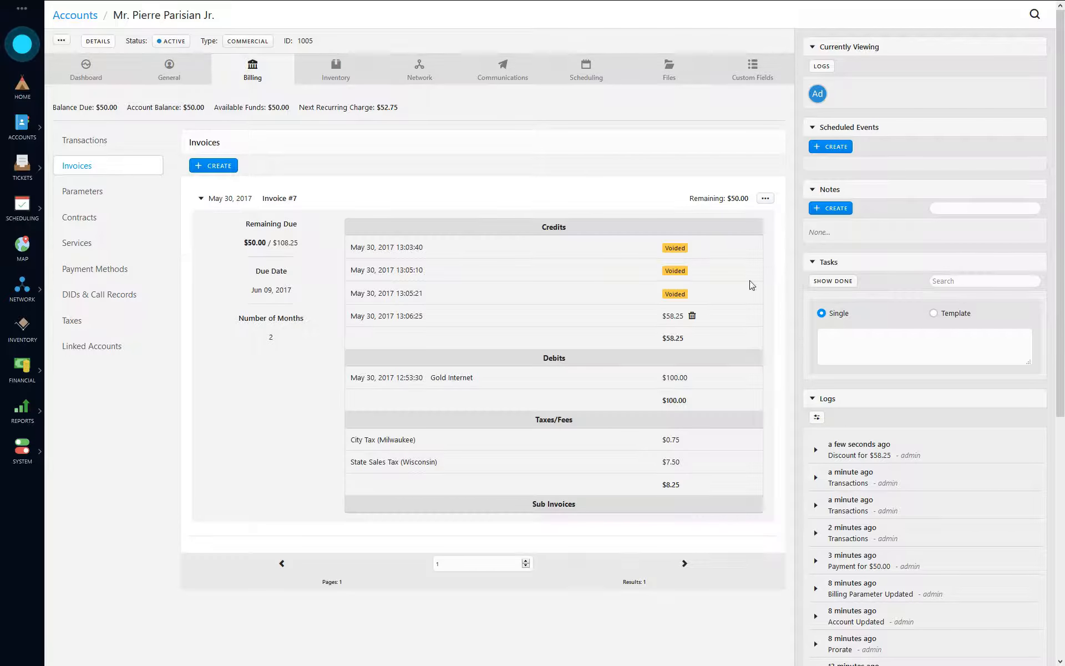
left_click_drag(675, 318, 680, 317)
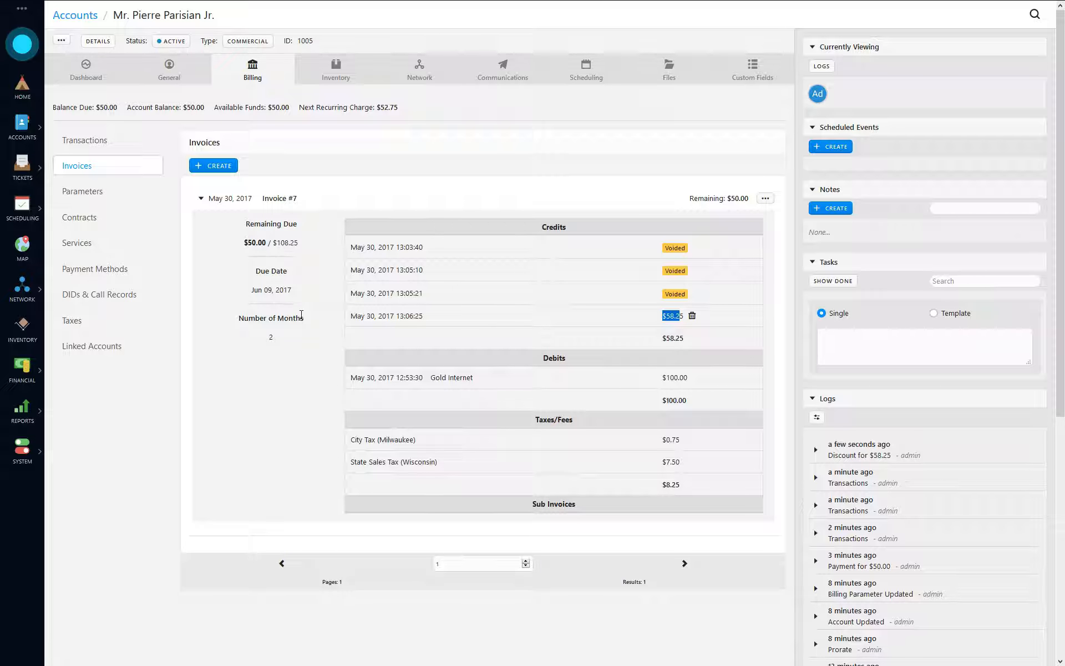
left_click(764, 199)
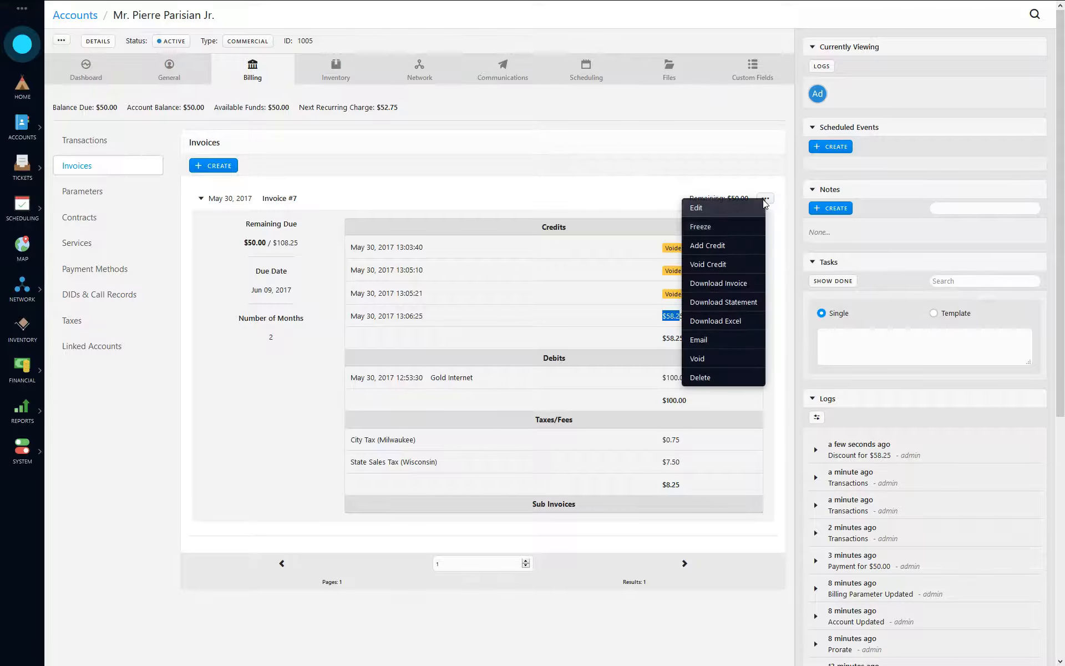
left_click(728, 250)
left_click(351, 54)
left_click(669, 103)
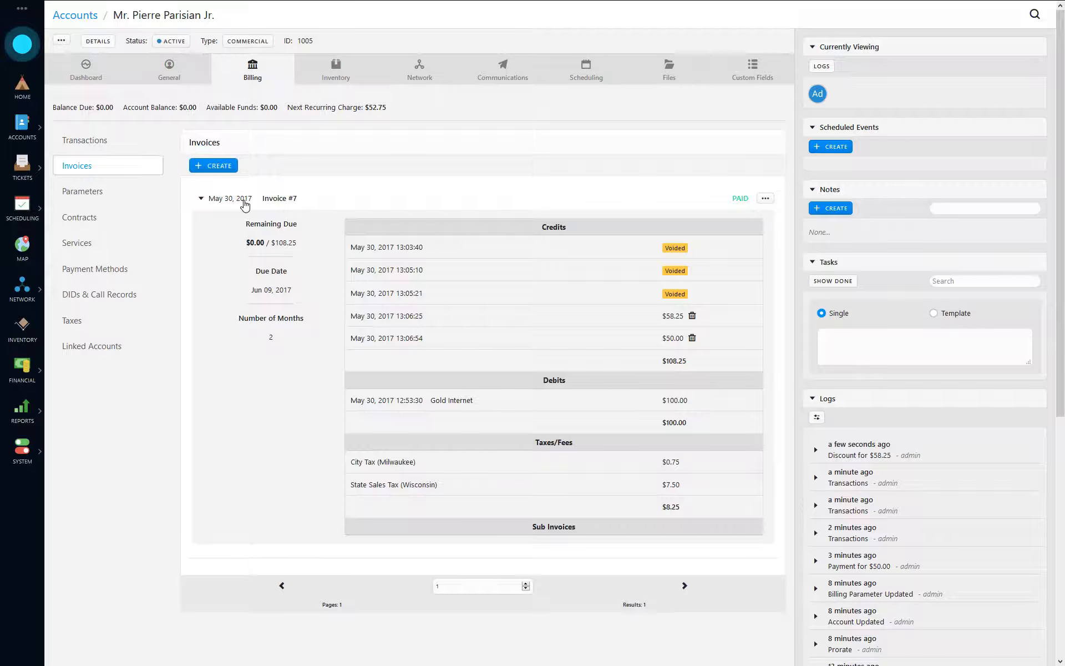
- Back on Transactions, confirm the $108.25 debit, $0.00 balance due and $0.00 available funds
left_click(245, 205)
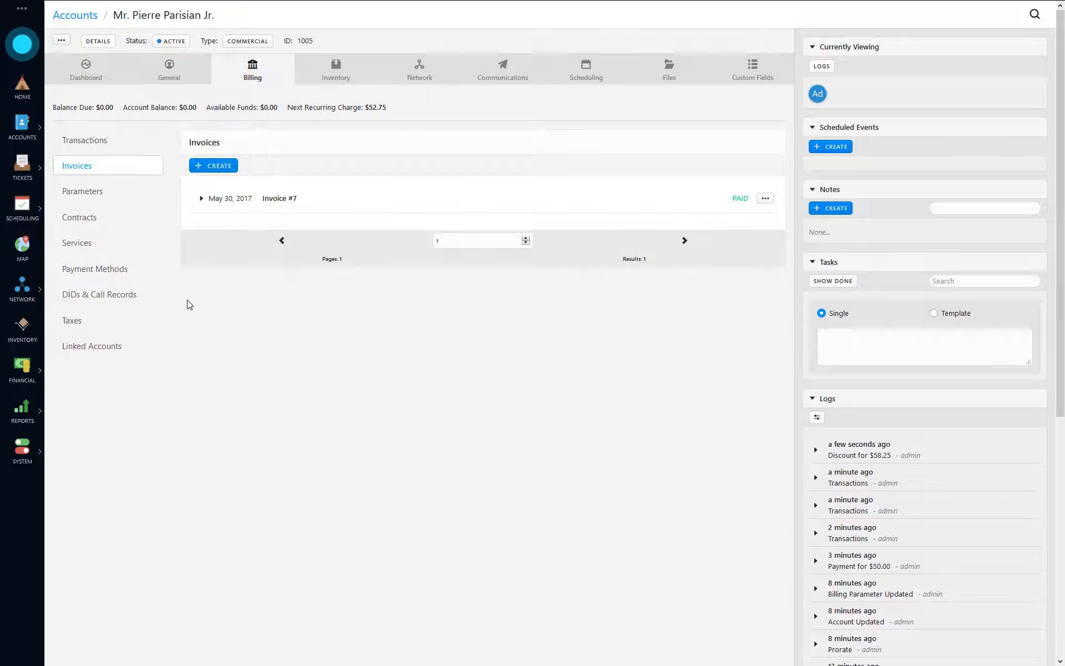
left_click(104, 147)
left_click(225, 200)
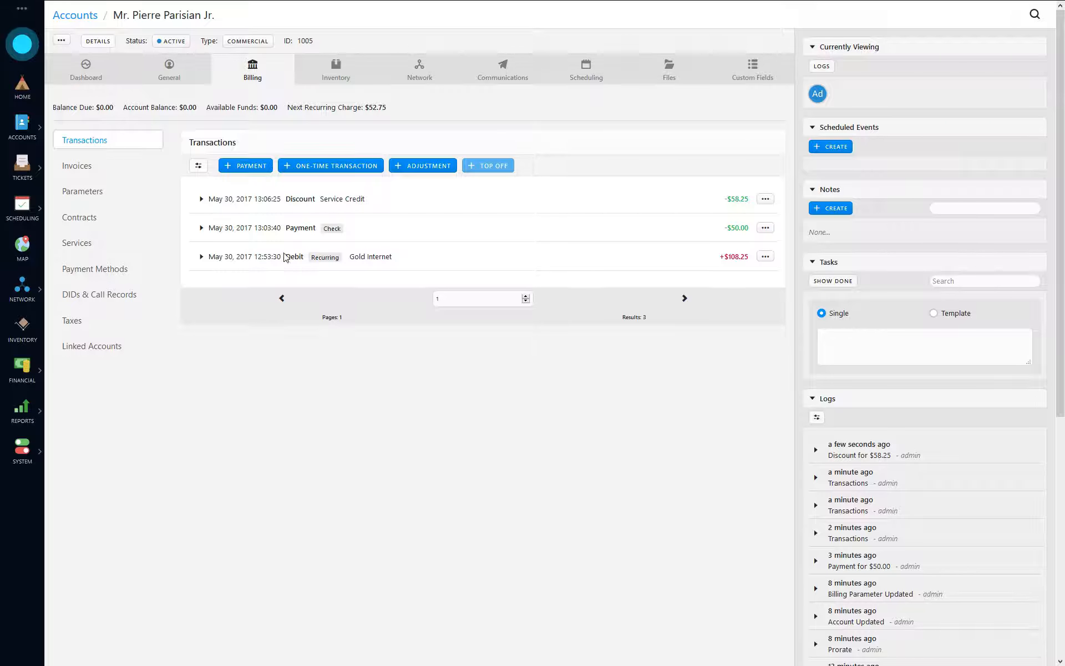
left_click_drag(750, 258, 724, 257)
left_click_drag(99, 109, 131, 111)
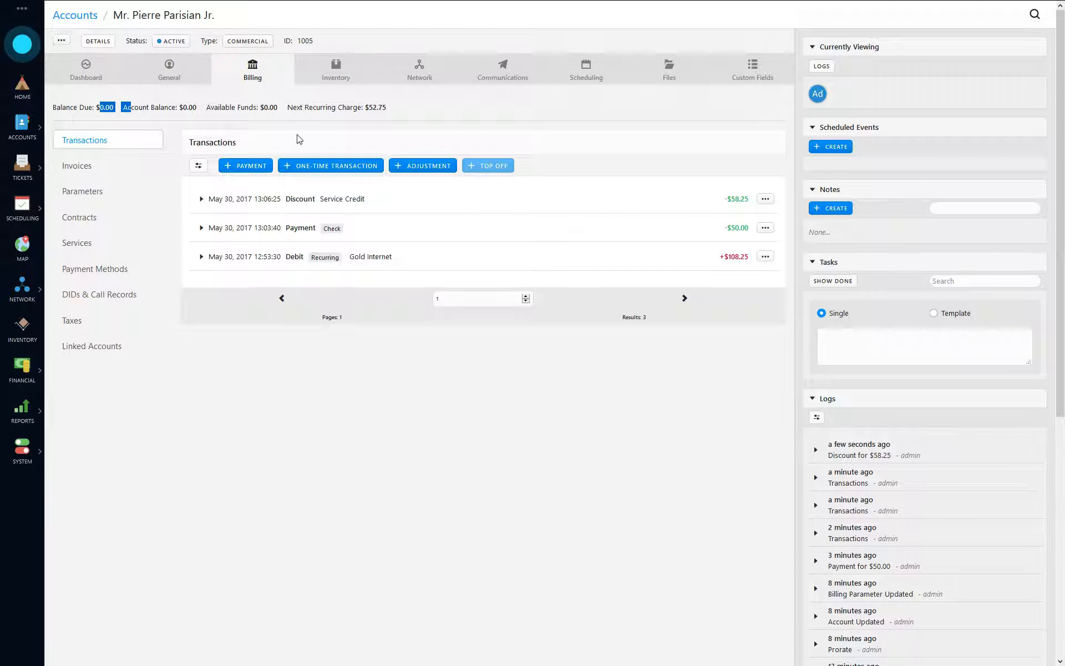
left_click_drag(258, 108, 280, 111)
- Check the dashboard billing chart, then void the $58.25 discount credit on Invoice #7
left_click(86, 69)
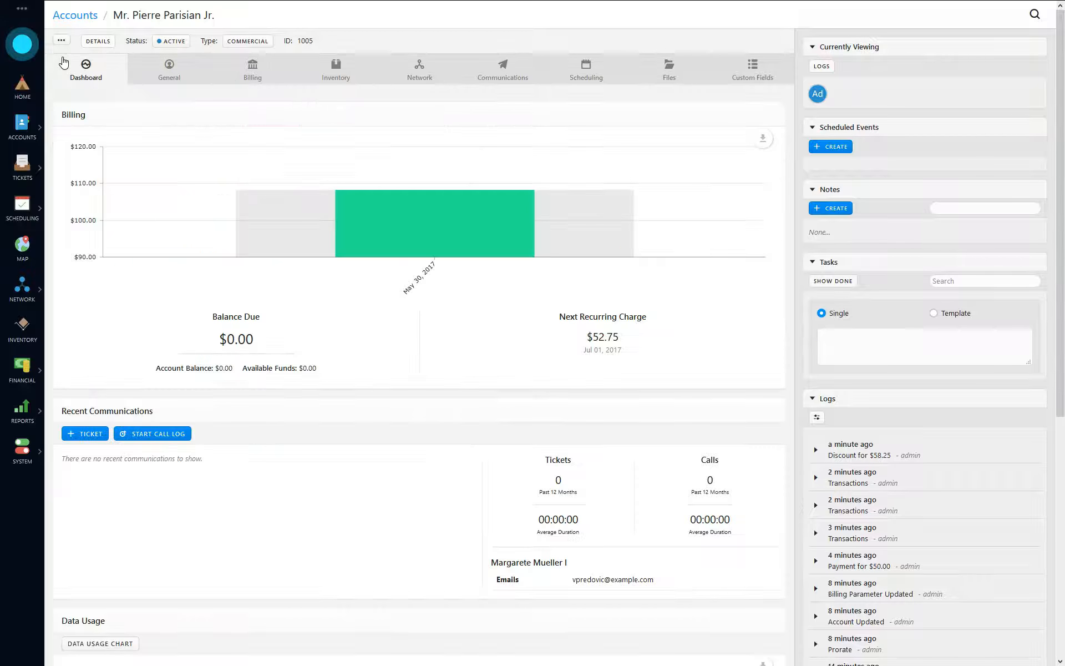
mouse_move(468, 229)
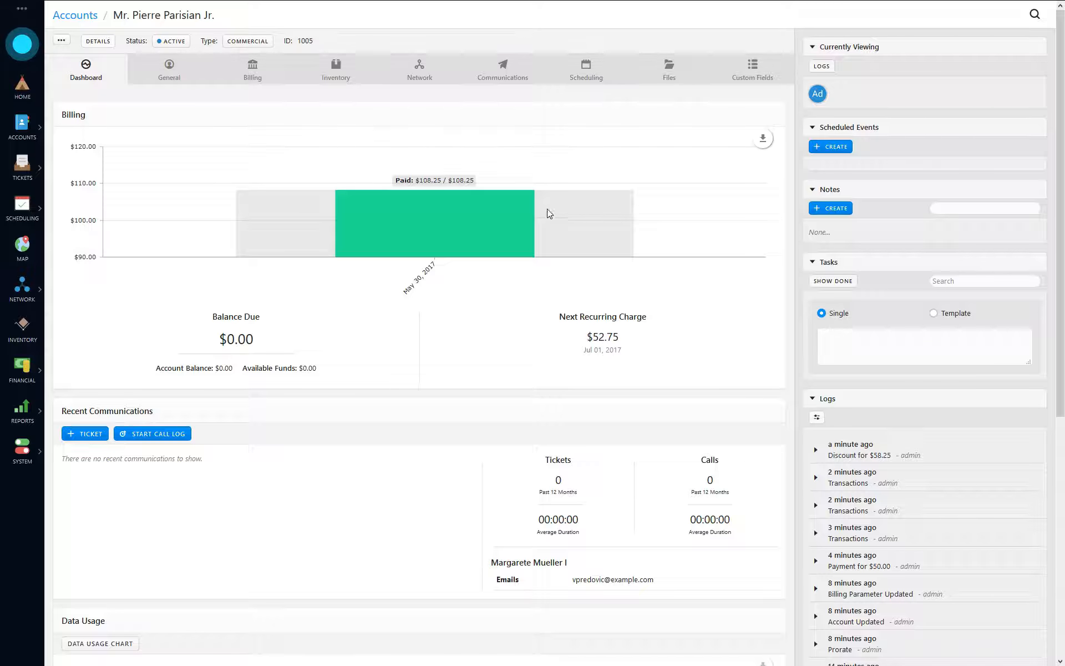
left_click(264, 78)
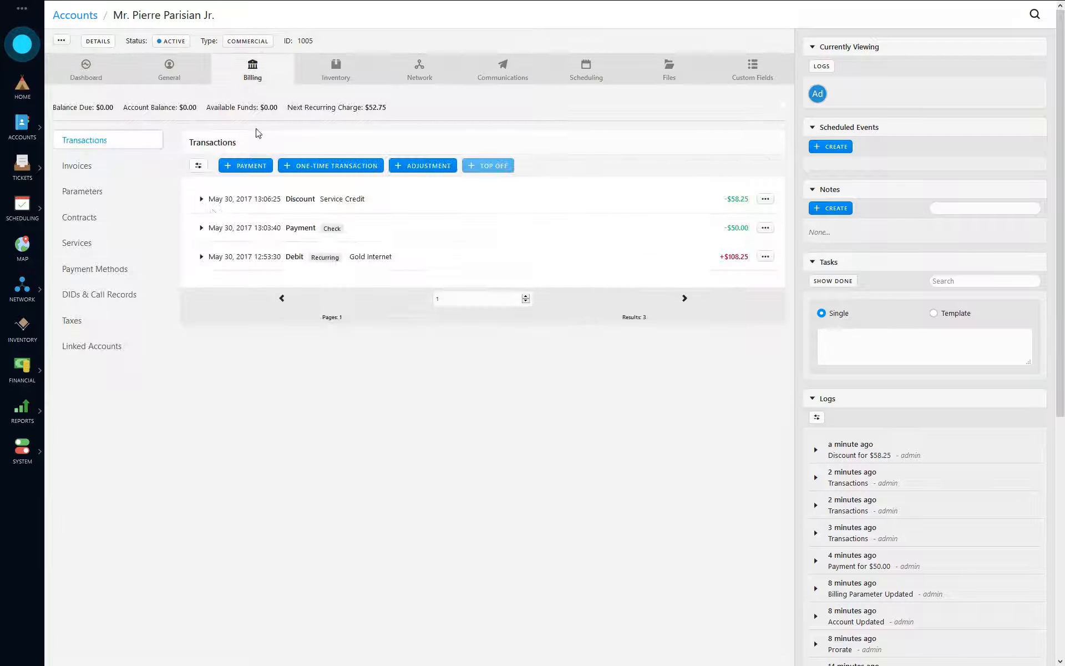
left_click(99, 169)
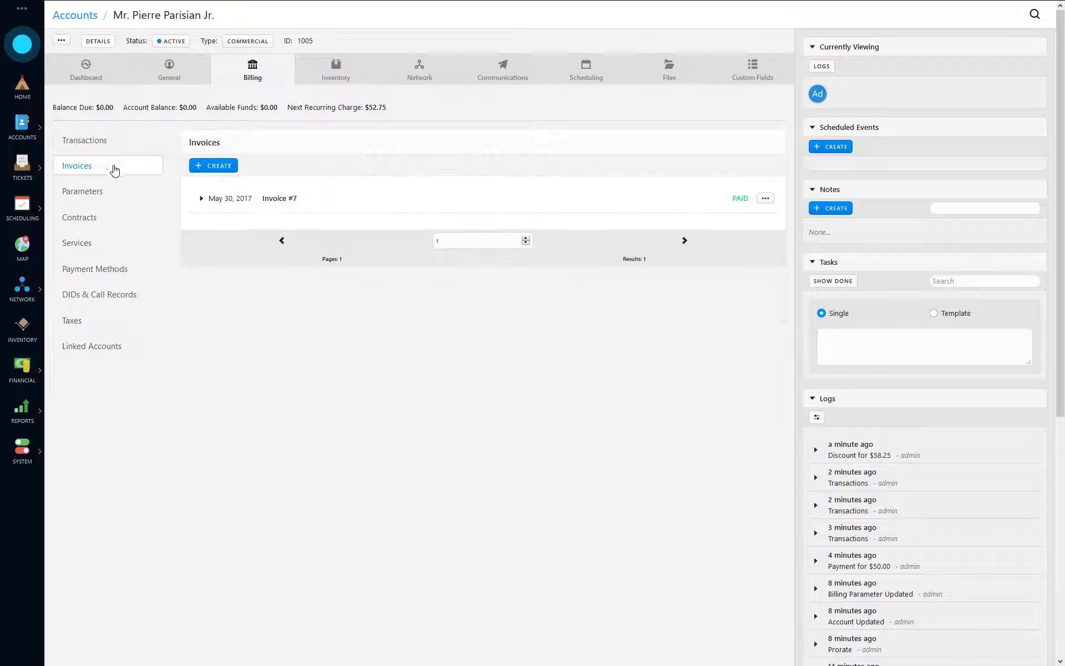
left_click(272, 210)
left_click(698, 315)
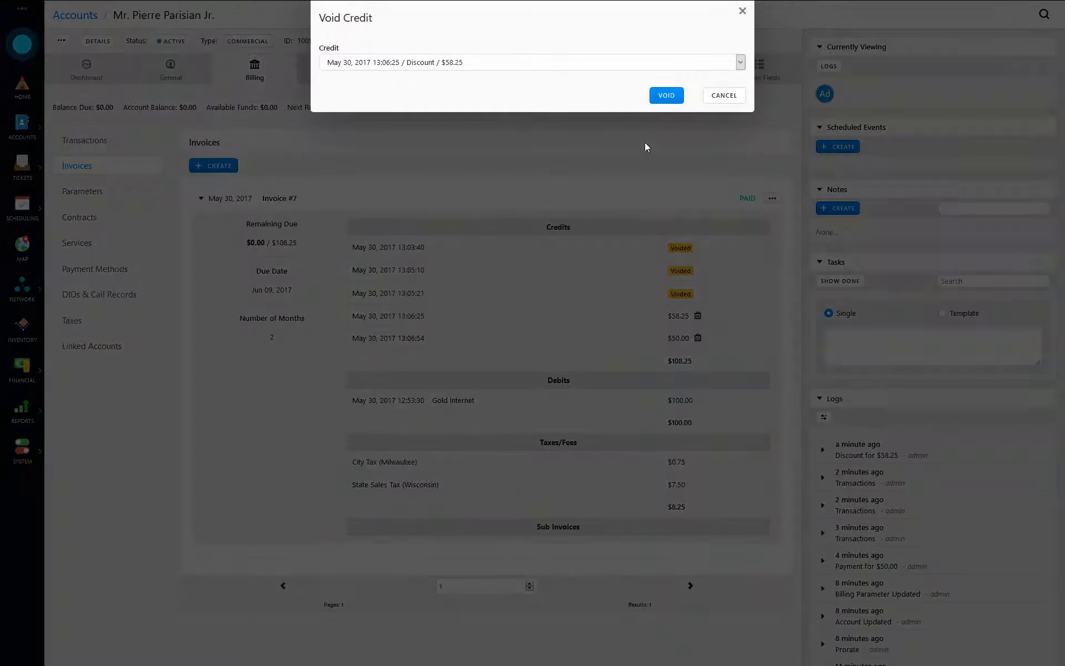
left_click(665, 96)
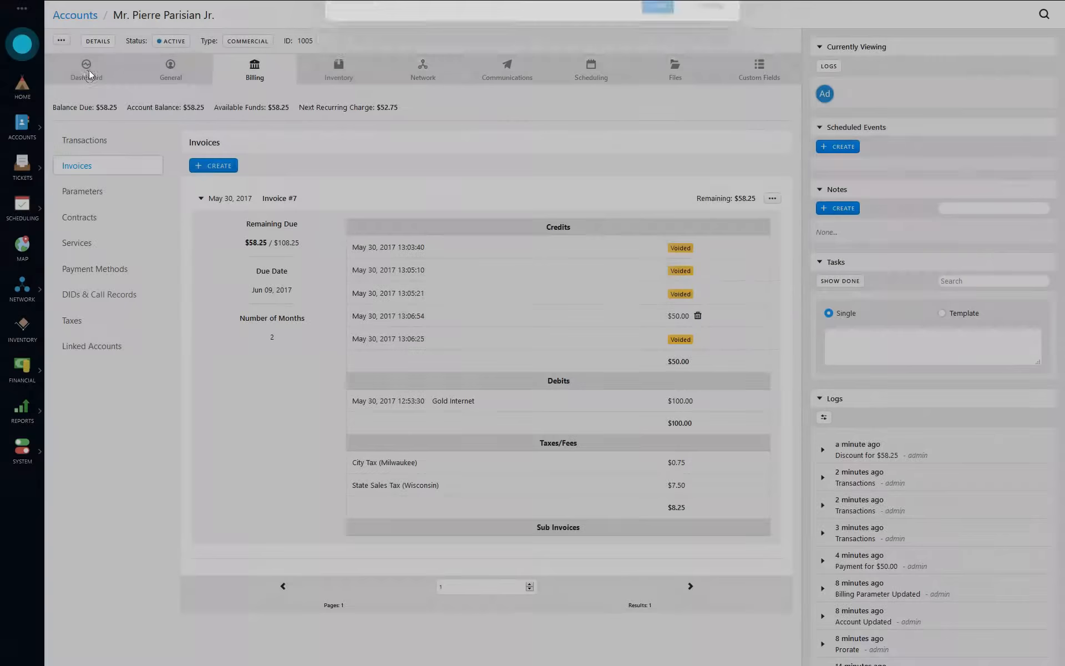
- Recheck the dashboard balance, then begin adding a credit to Invoice #7
left_click(89, 70)
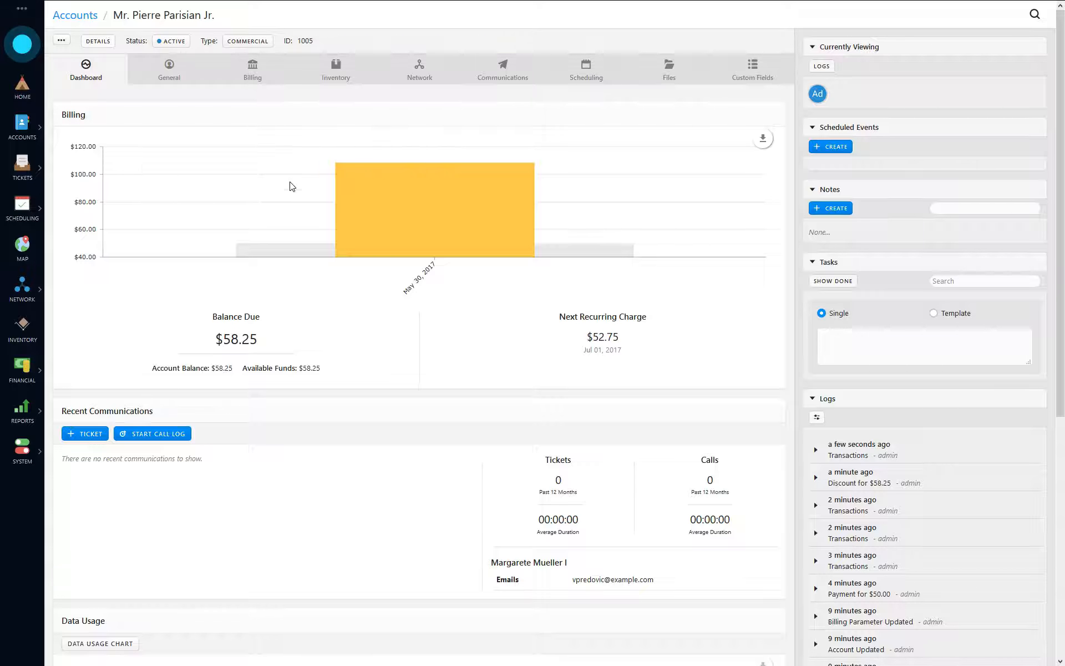
left_click(253, 72)
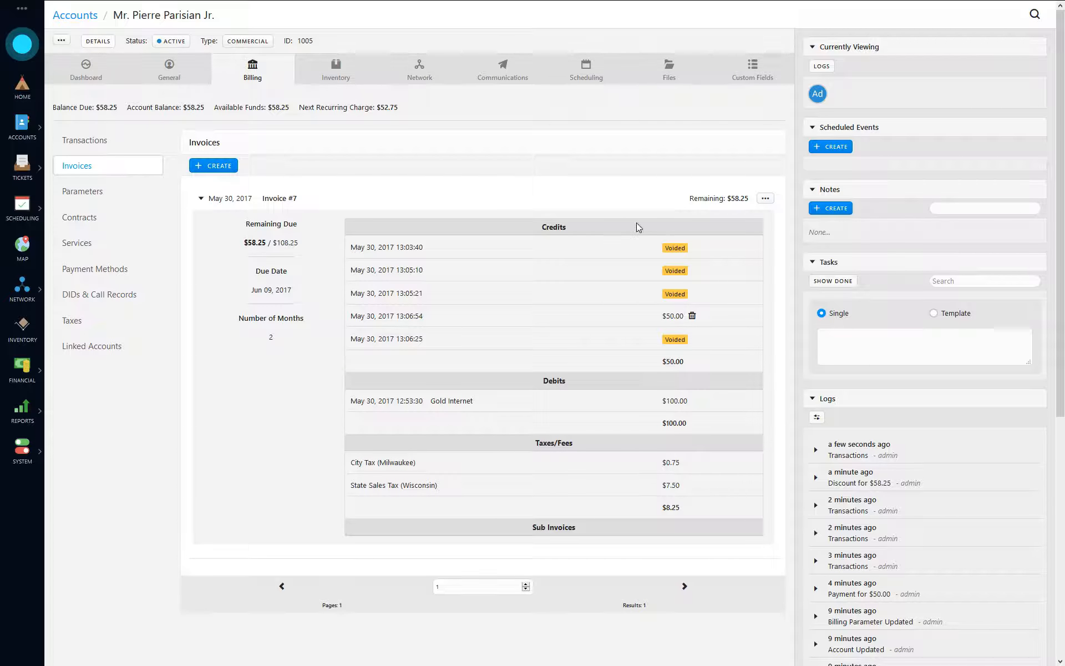
left_click(765, 198)
left_click(732, 246)
- Check the dashboard balance and review the check payment's remaining amounts in Transactions
left_click(87, 72)
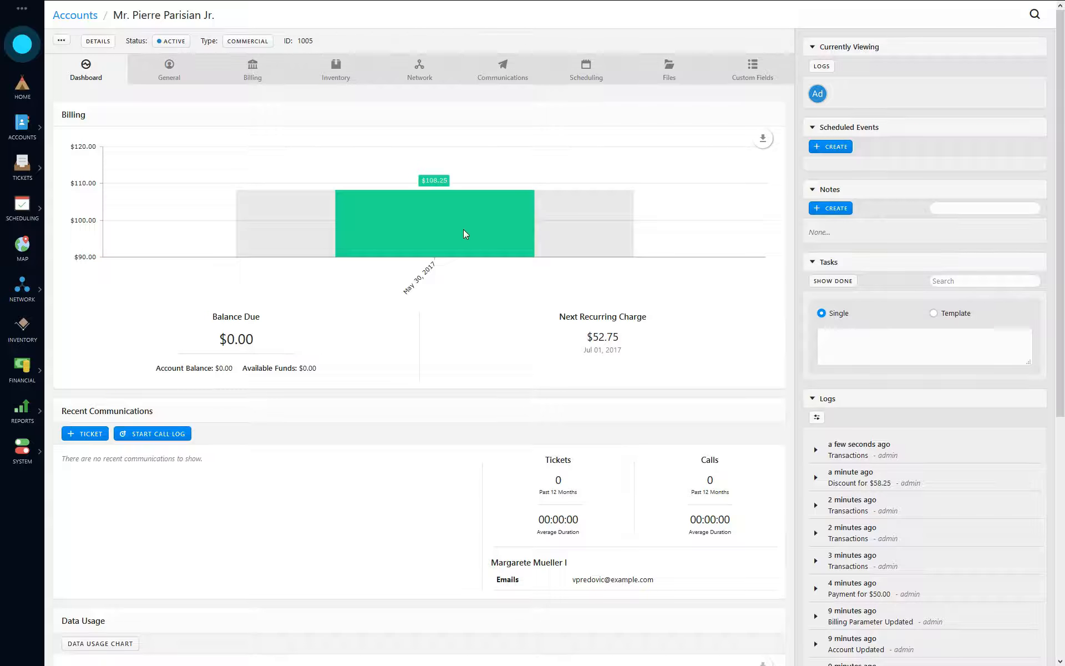
left_click(253, 69)
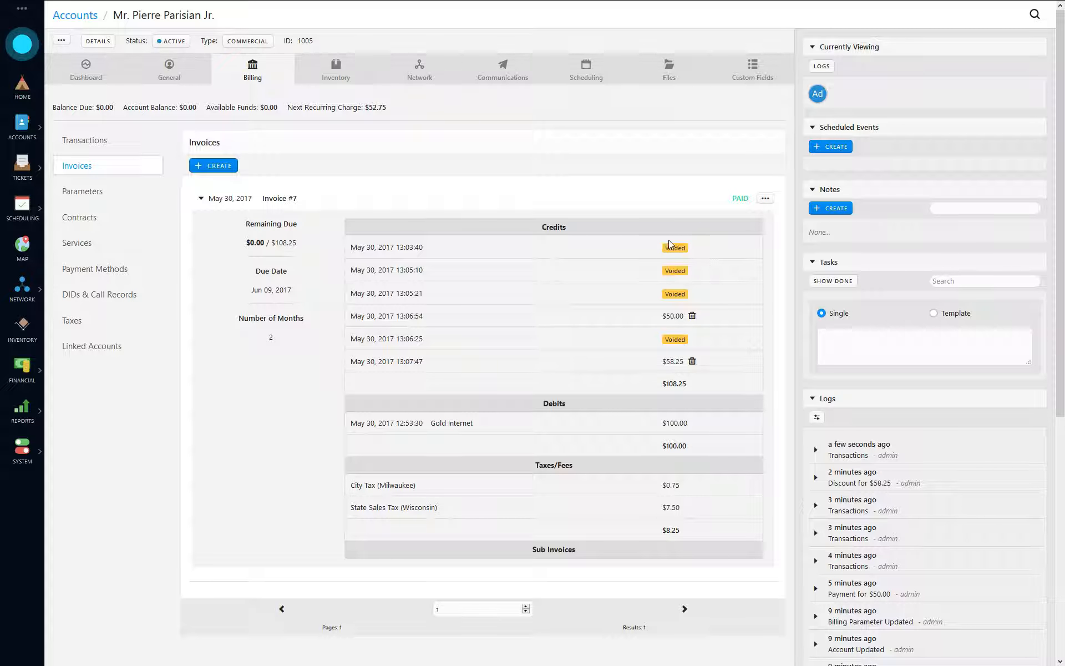
left_click(104, 141)
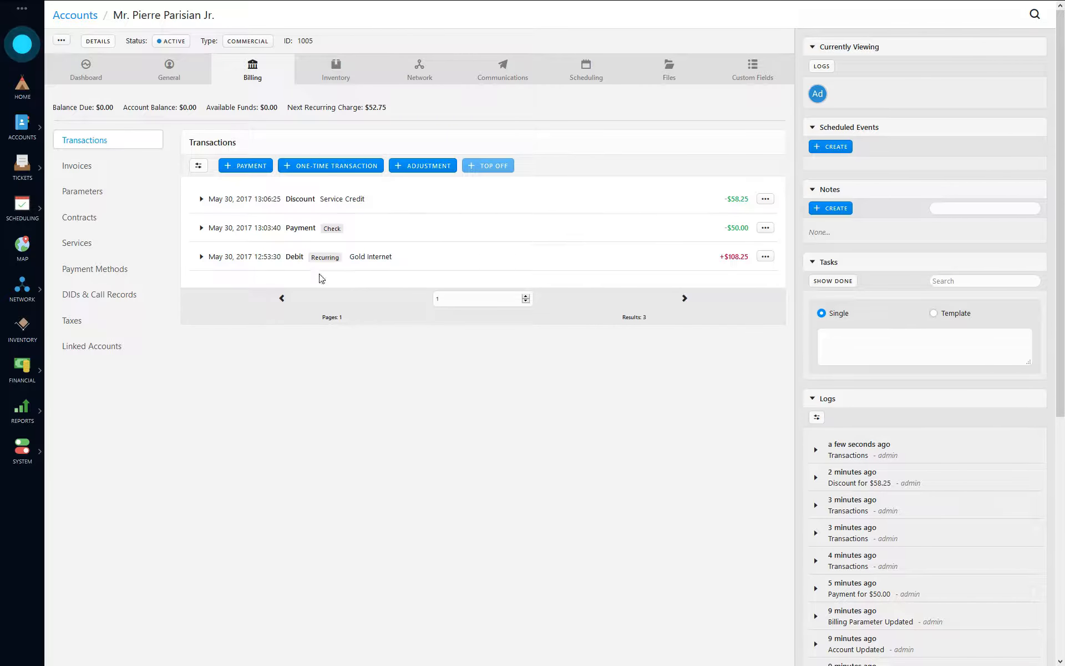
left_click(258, 229)
mouse_move(312, 283)
left_mouse_down()
mouse_move(327, 283)
mouse_move(317, 304)
left_mouse_up()
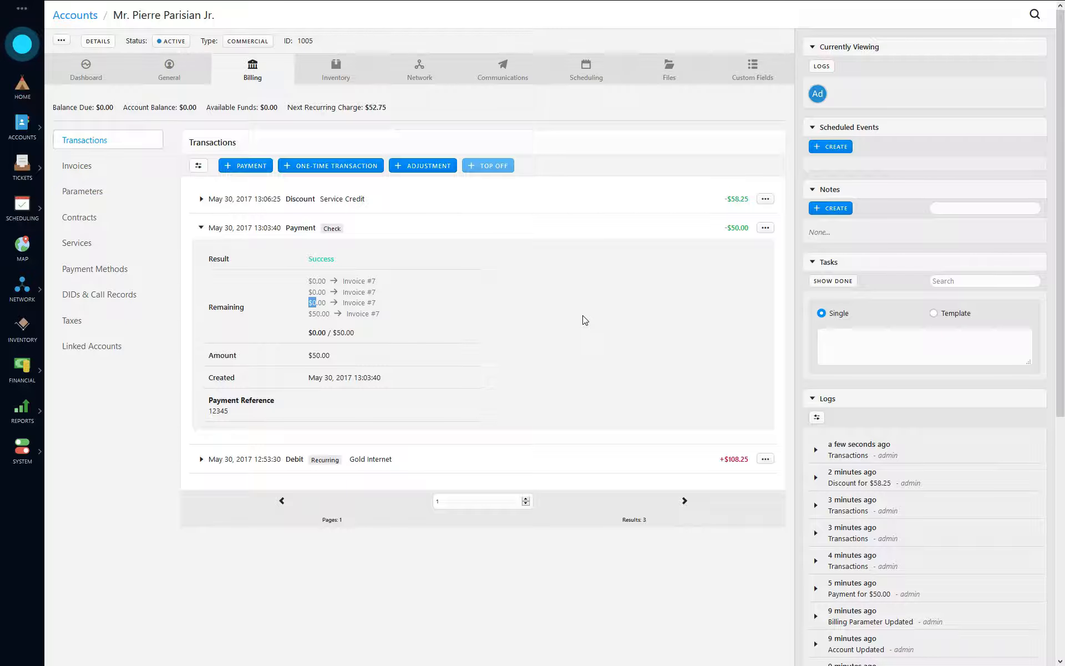
left_click(251, 232)
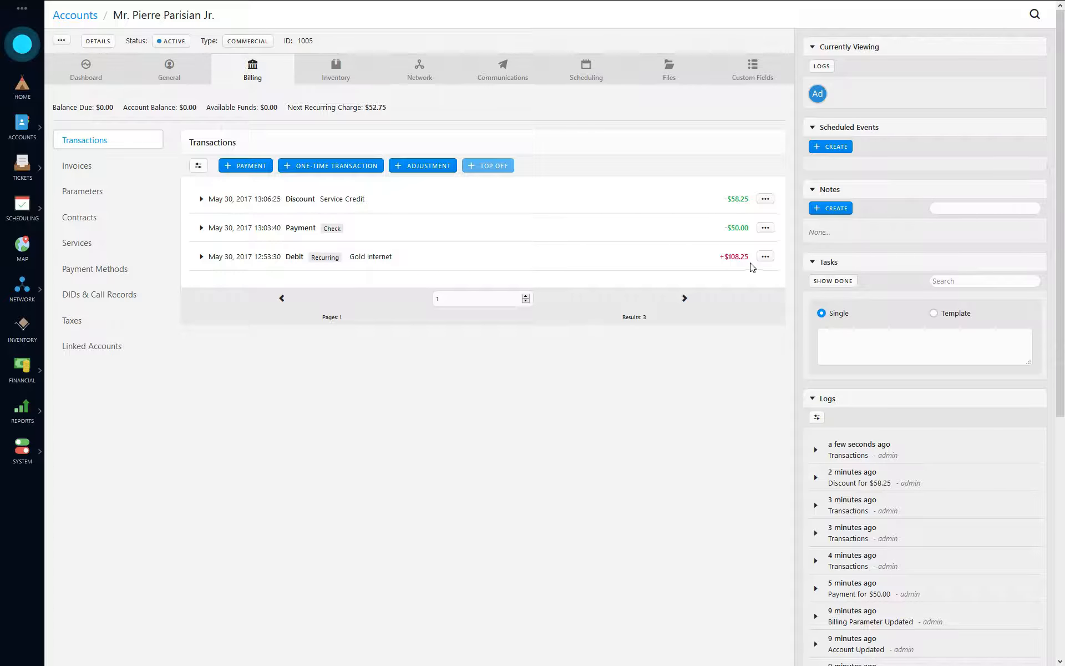
- Inspect the debit's $108.25 amount, then show the customer's invoices with Invoice #7
left_click_drag(751, 260, 705, 330)
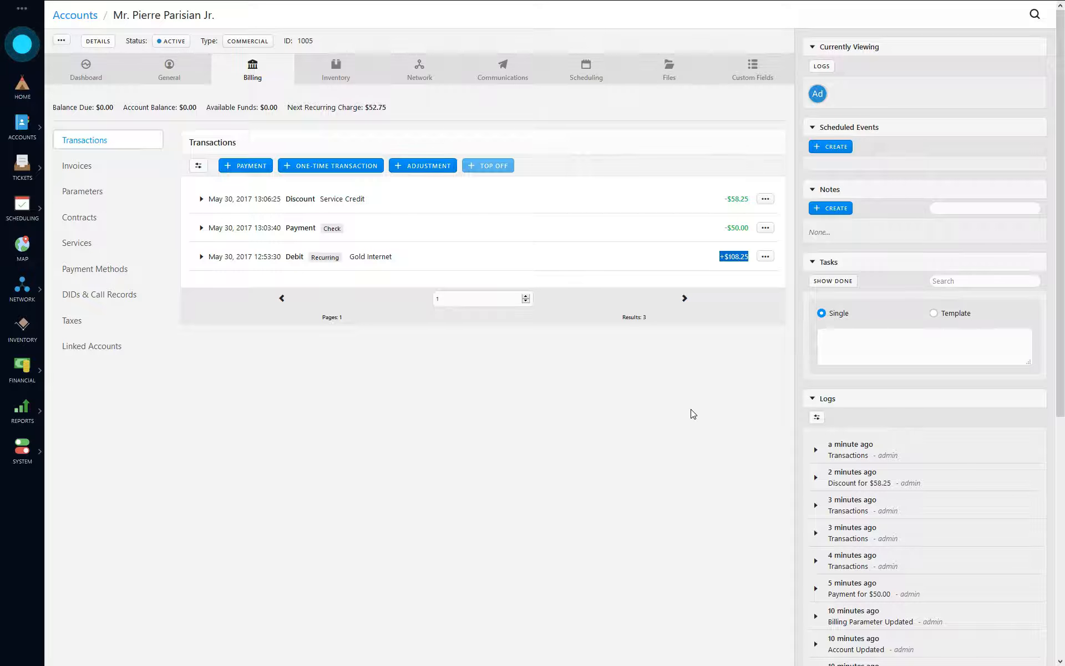
left_click(721, 384)
left_click(94, 168)
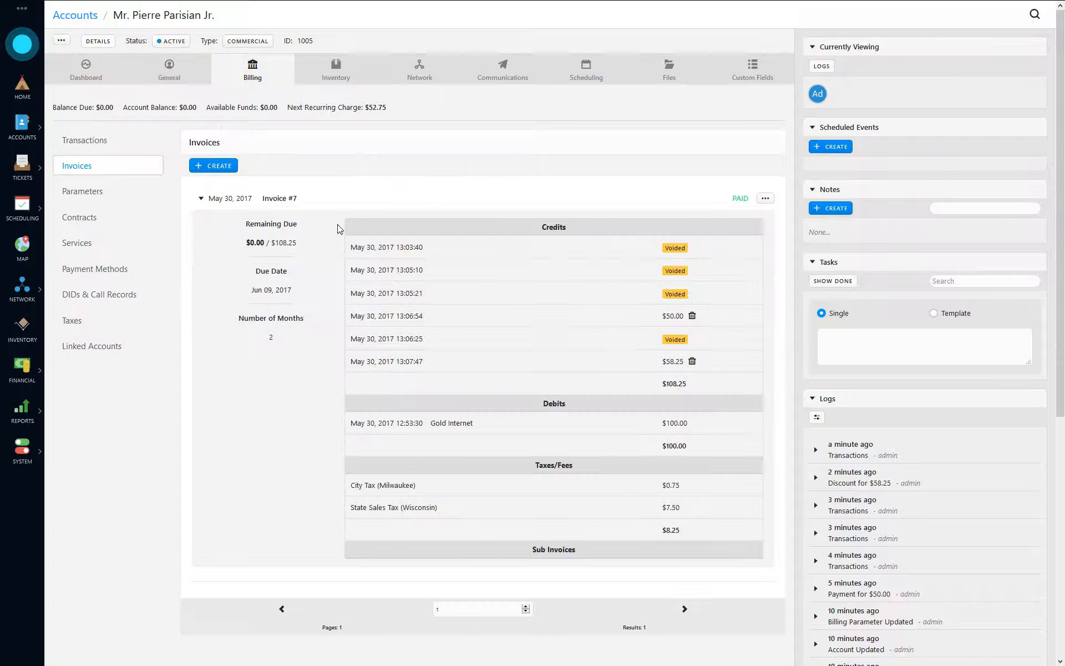
- Void Invoice #7's $50.00 deposit and $58.25 discount credits, leaving $108.25 due
left_click(692, 315)
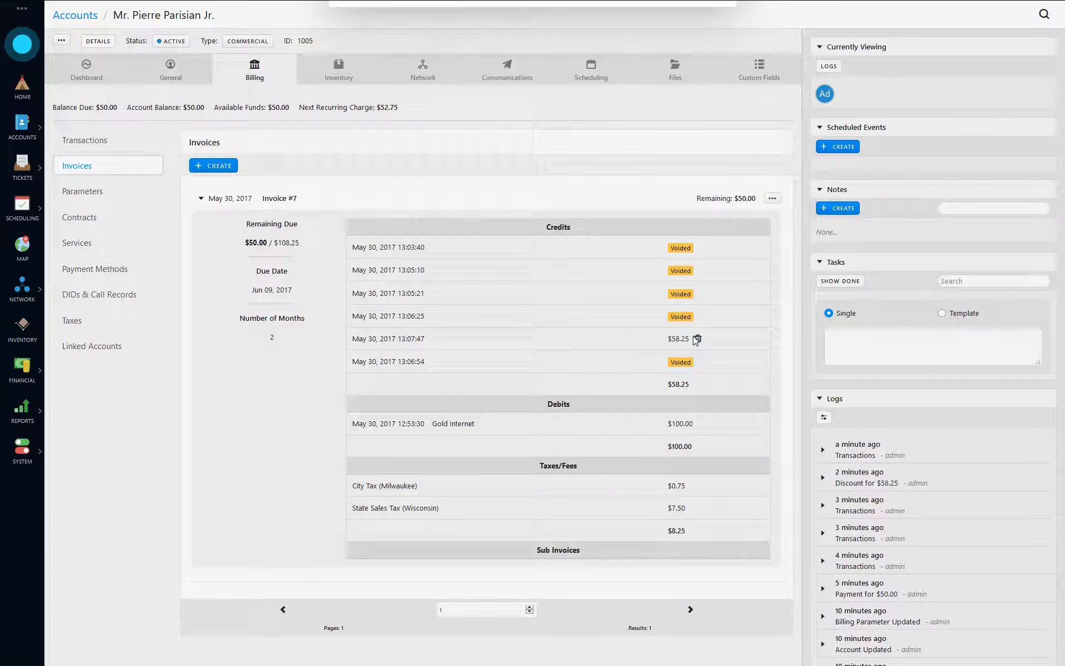
left_click(697, 339)
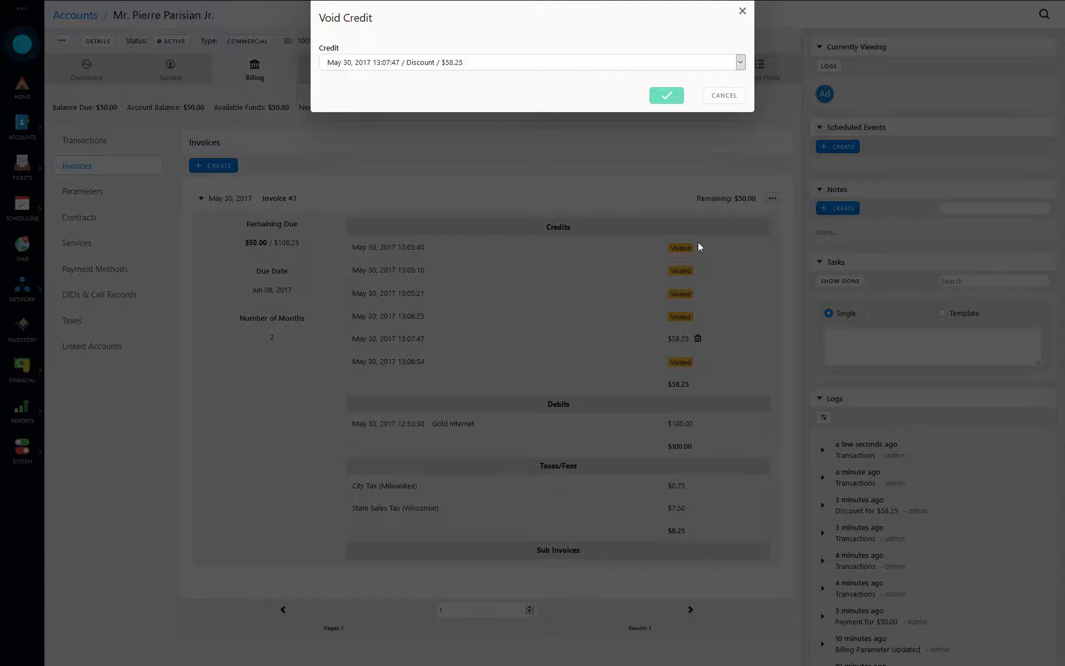
key("Return")
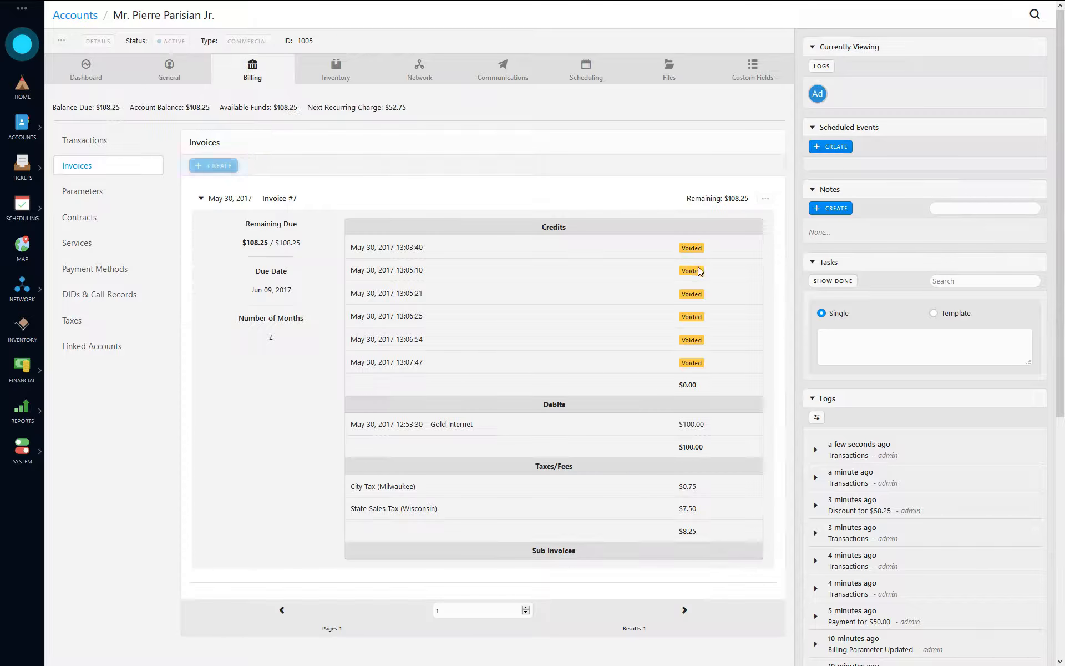
left_click_drag(246, 243, 308, 256)
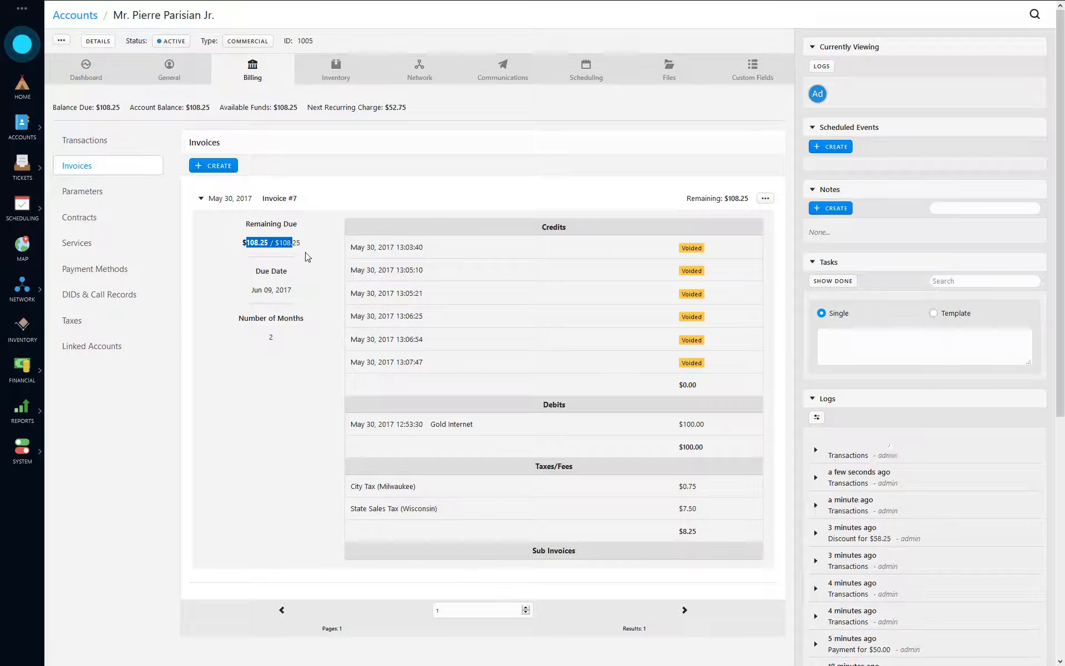
left_click(271, 258)
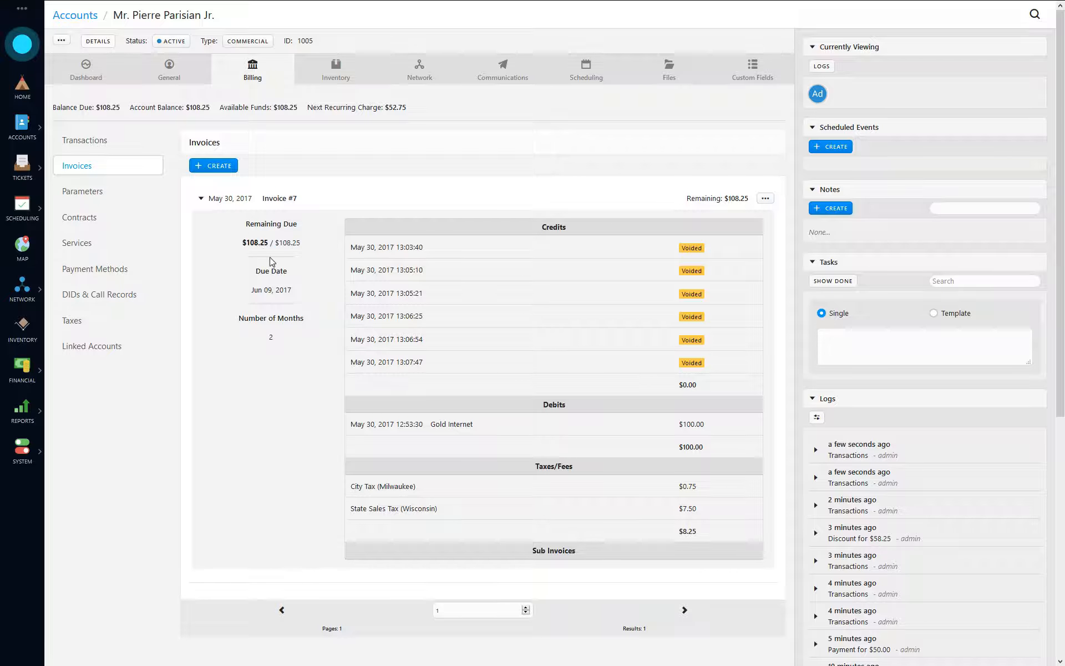
left_click(218, 199)
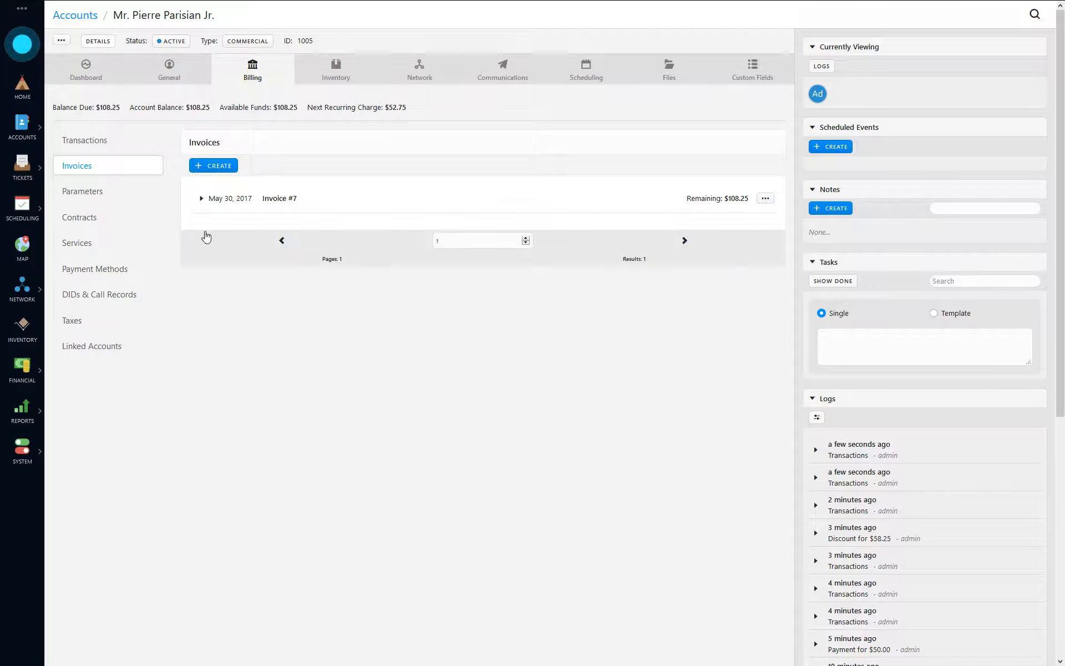
left_click(126, 141)
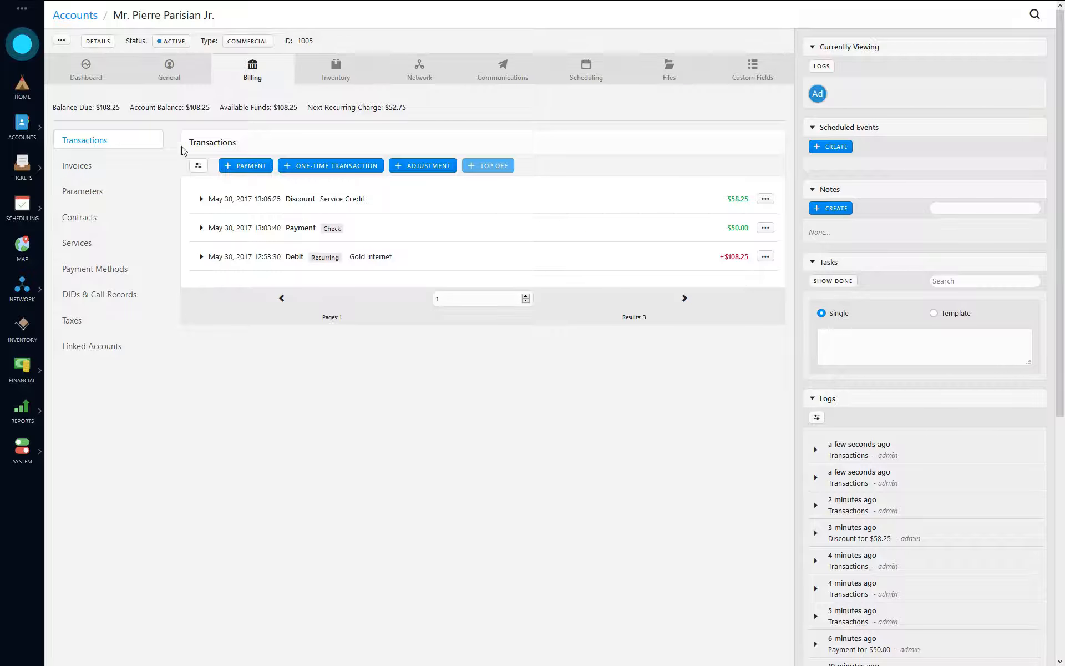
left_click(83, 170)
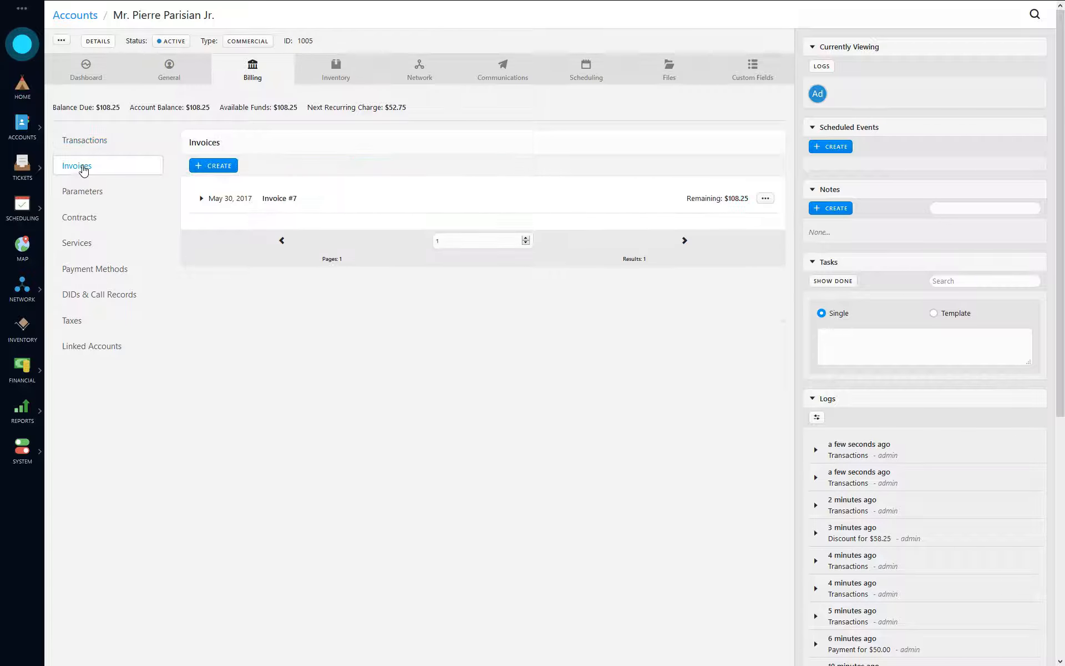
left_click(765, 198)
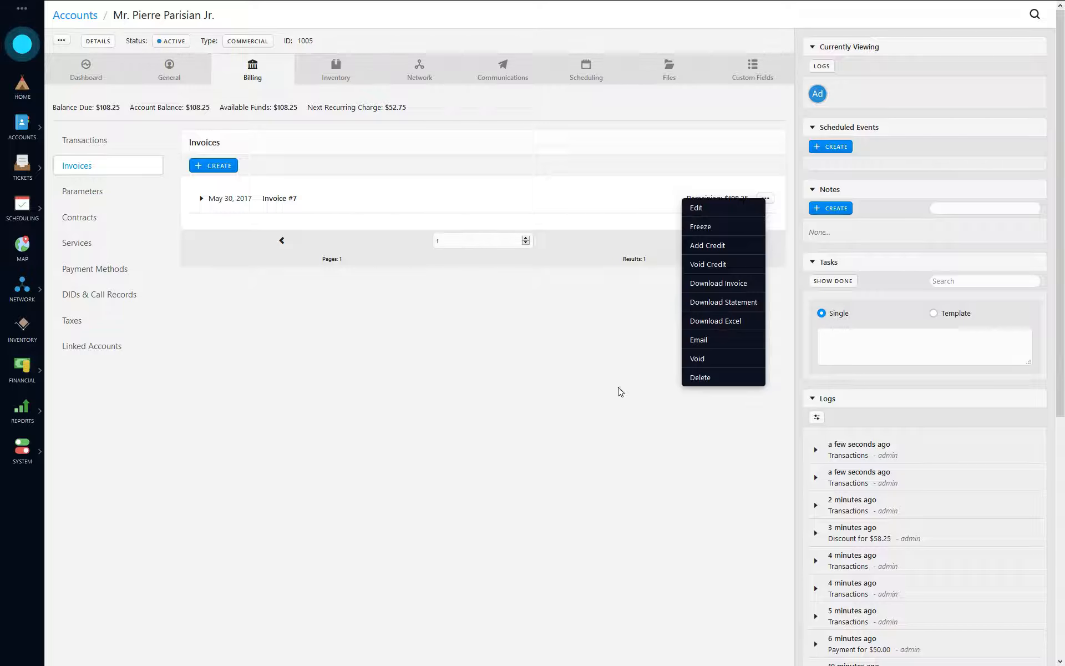
left_click(298, 210)
left_click(244, 200)
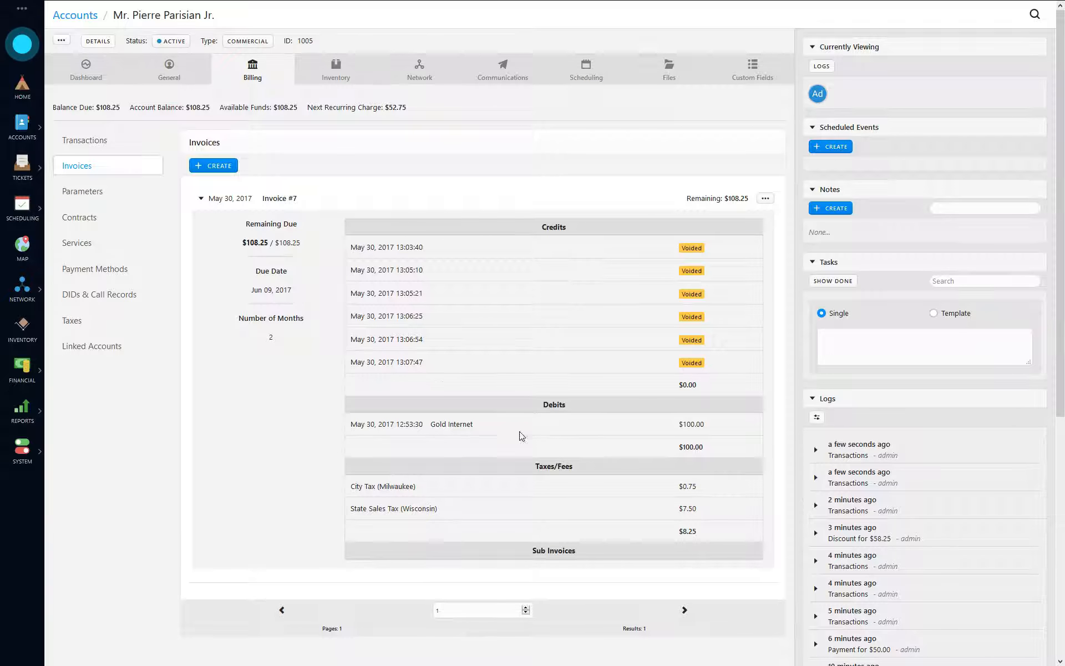
left_click(239, 204)
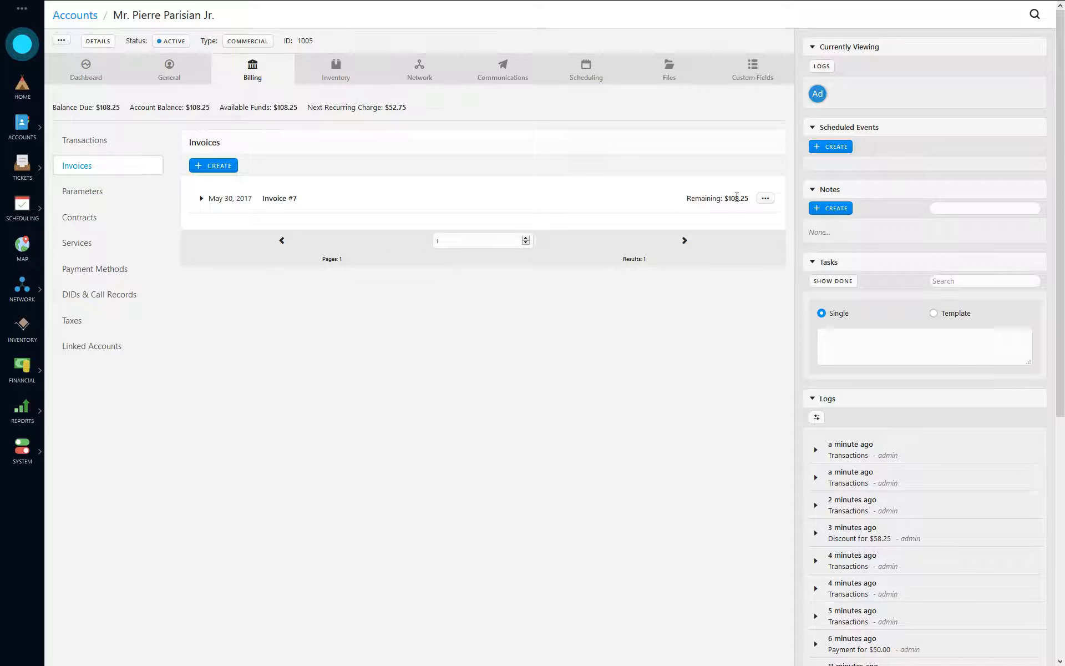
left_click(761, 199)
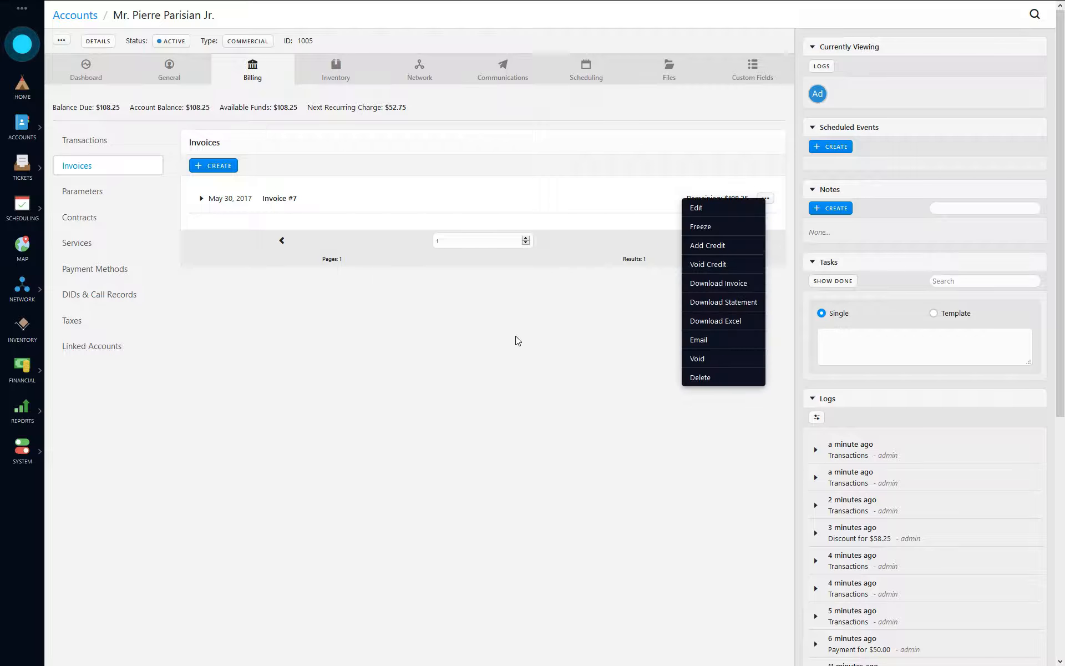
left_click(454, 342)
left_click(78, 143)
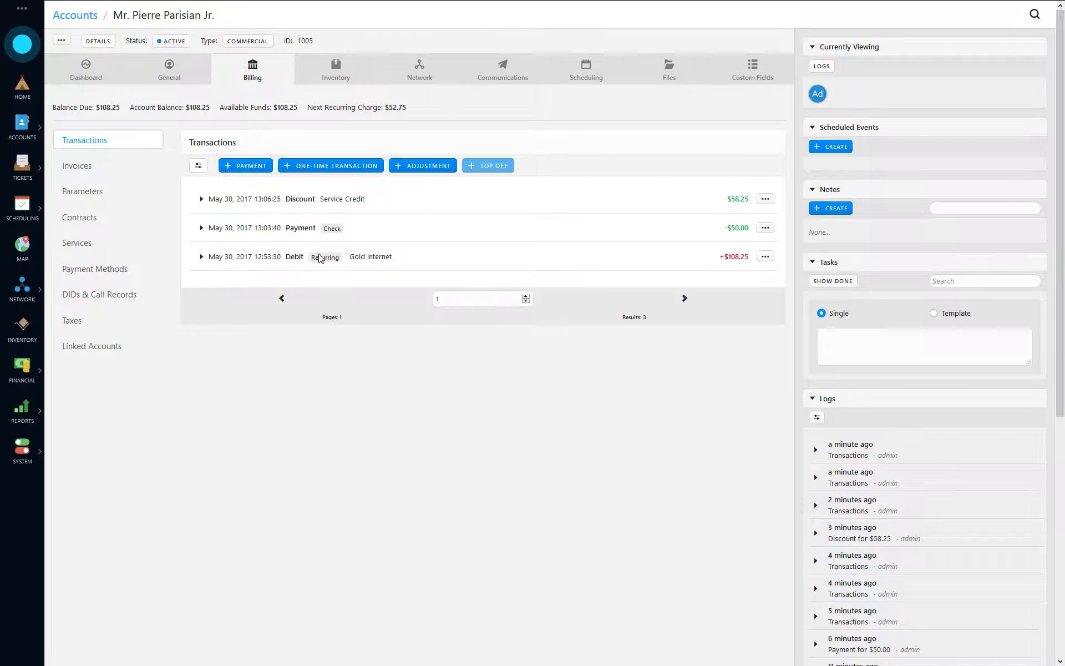
left_click(77, 165)
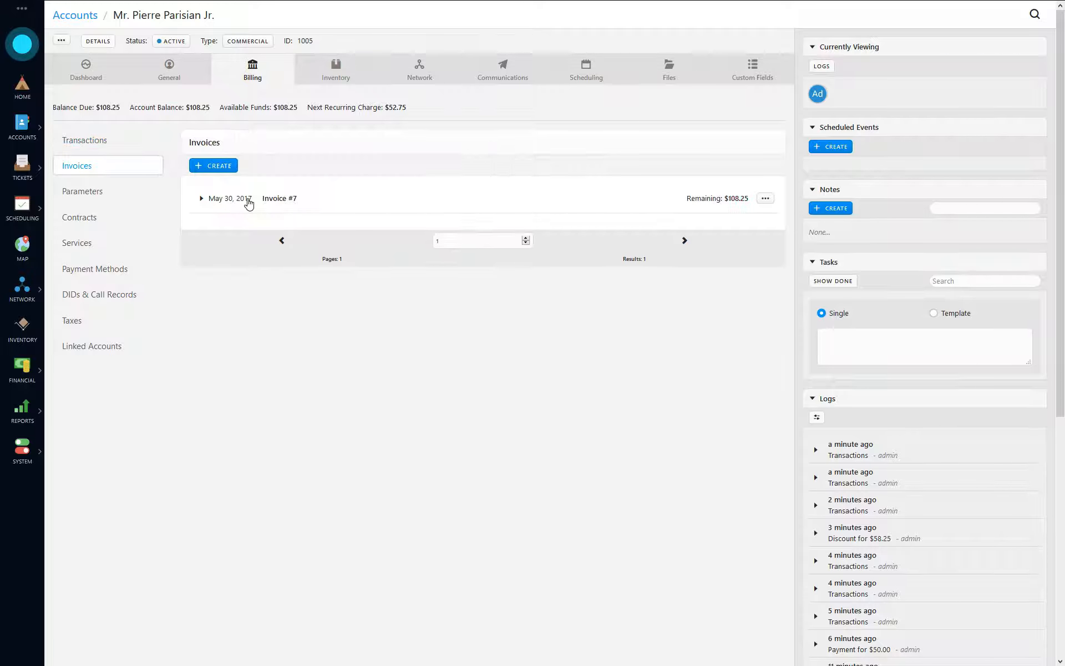
left_click(203, 199)
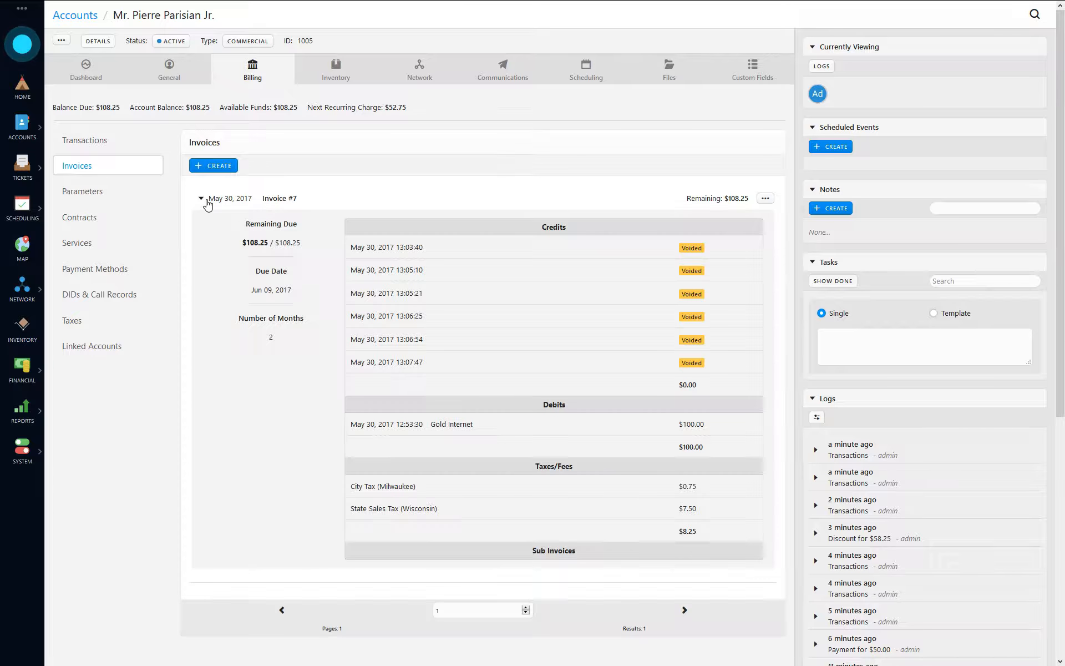
left_click_drag(364, 424, 642, 443)
left_click(388, 435)
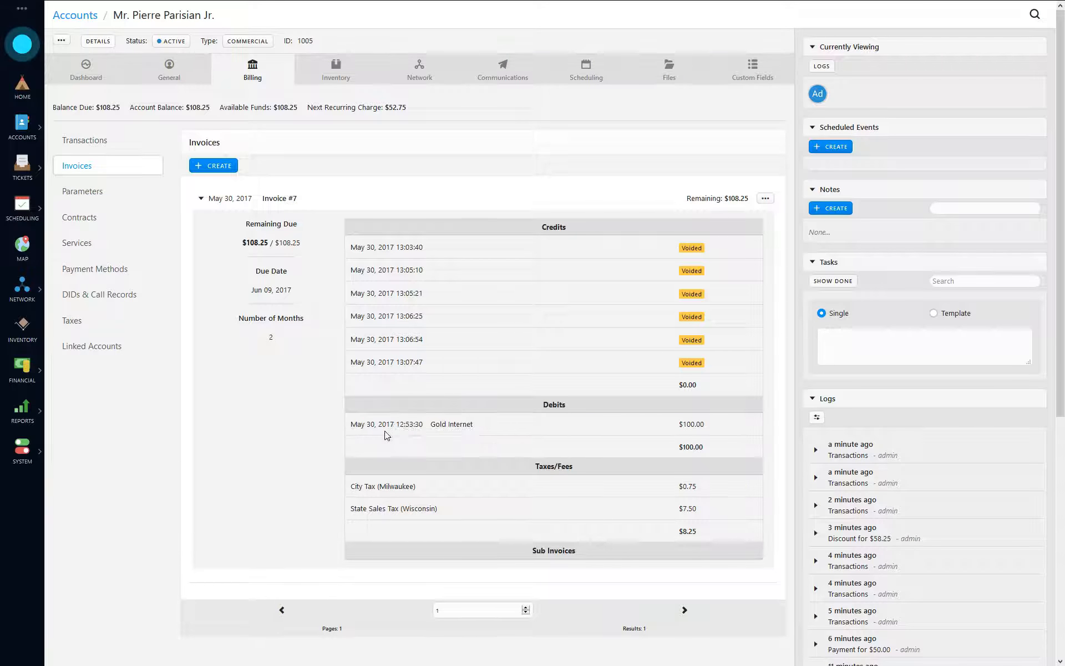
left_click(92, 140)
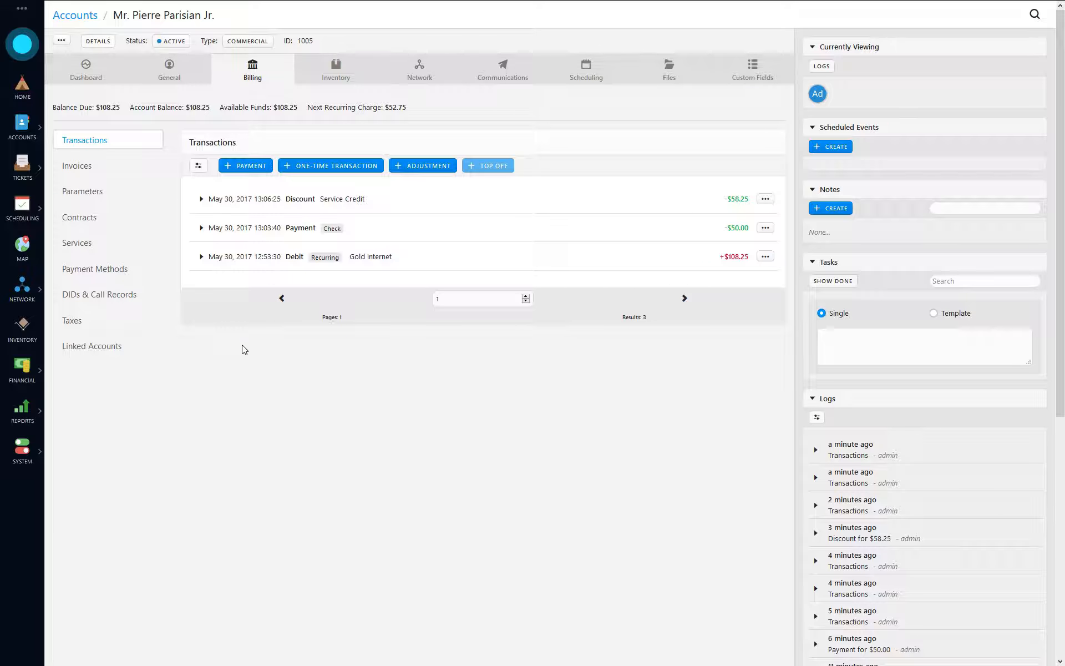
- Reverse the $108.25 Gold Internet debit
left_click(253, 258)
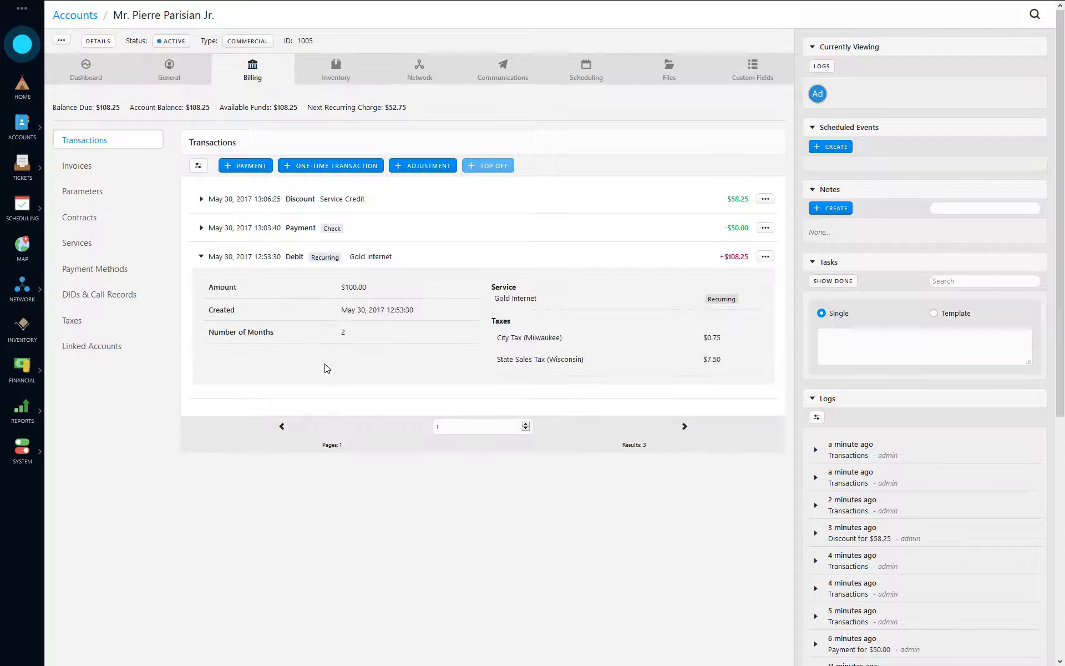
left_click(266, 259)
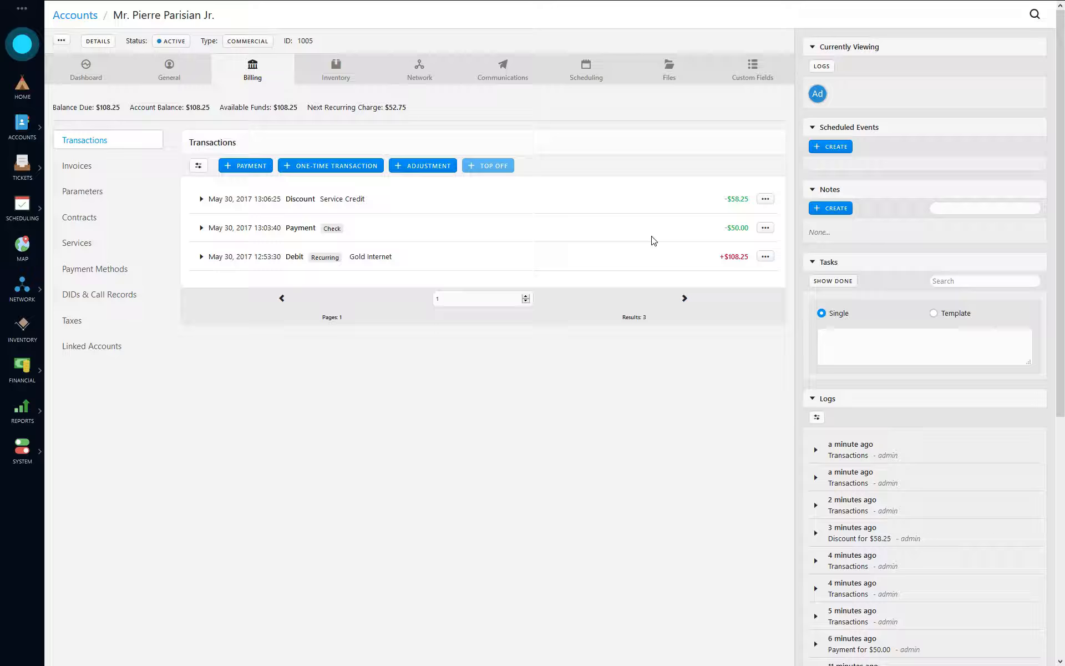
left_click(771, 260)
left_click(751, 284)
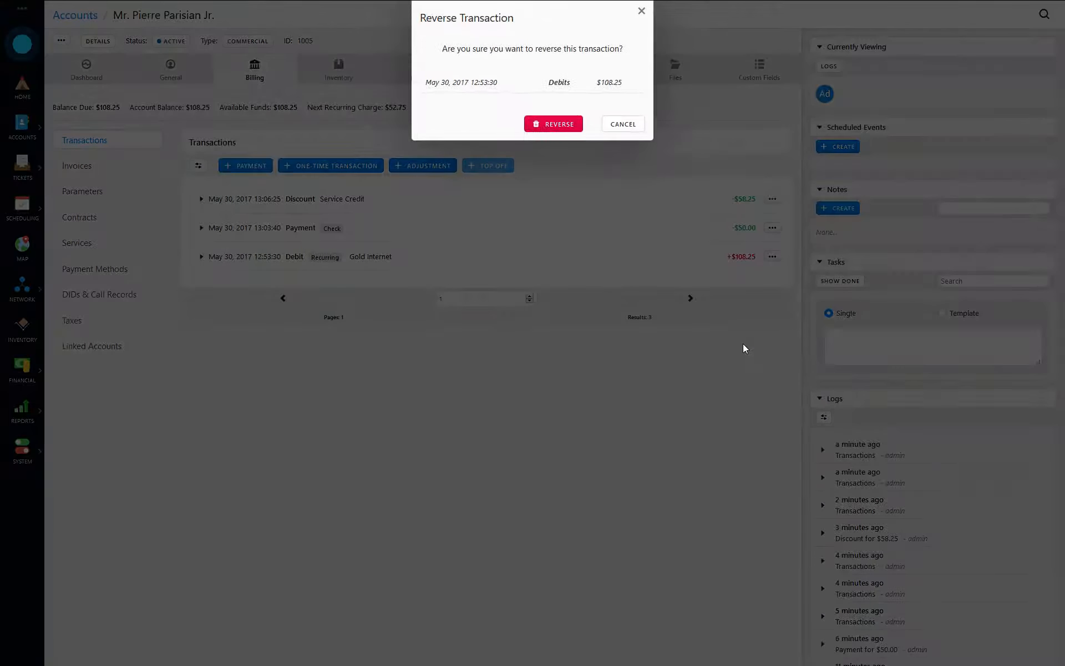
left_click(555, 126)
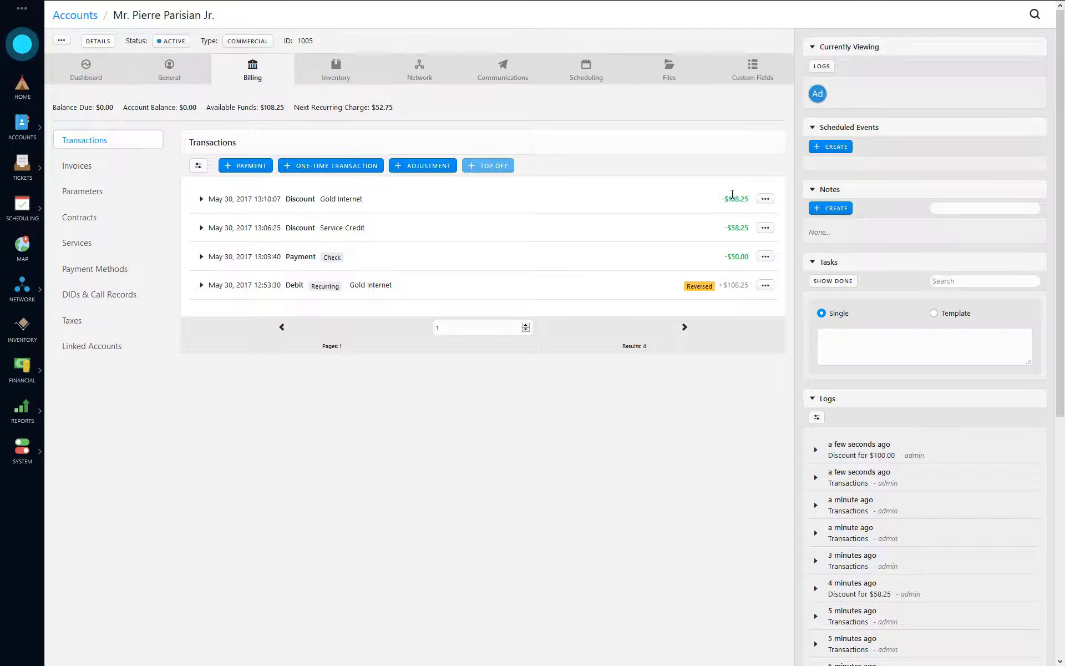
- Confirm Invoice #7 now shows paid after the reversal
left_click(78, 168)
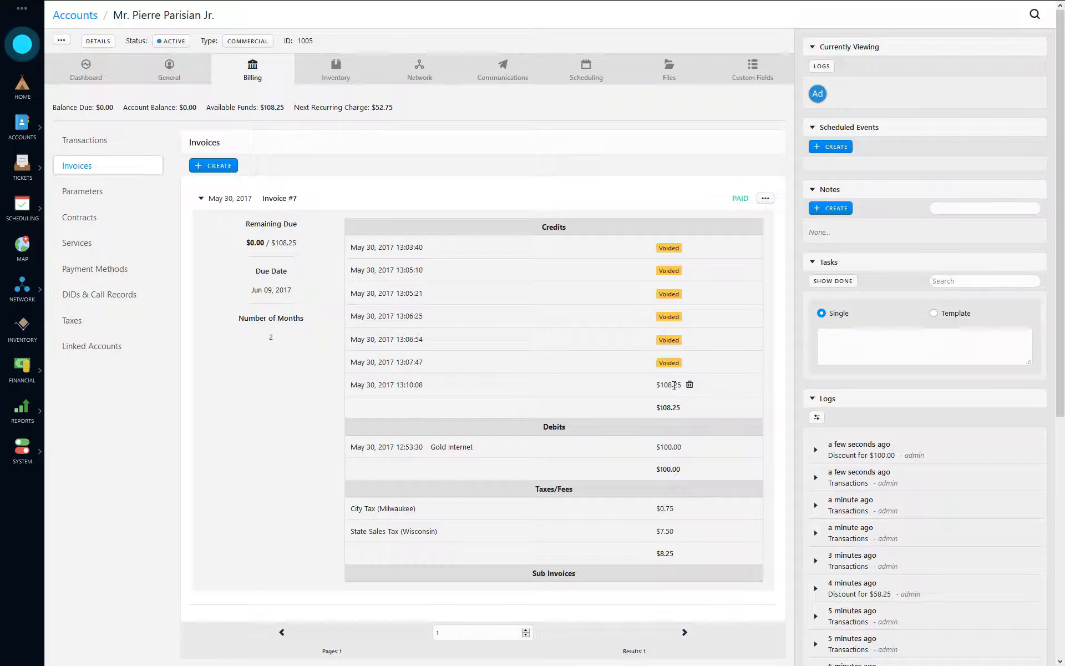
left_click(227, 201)
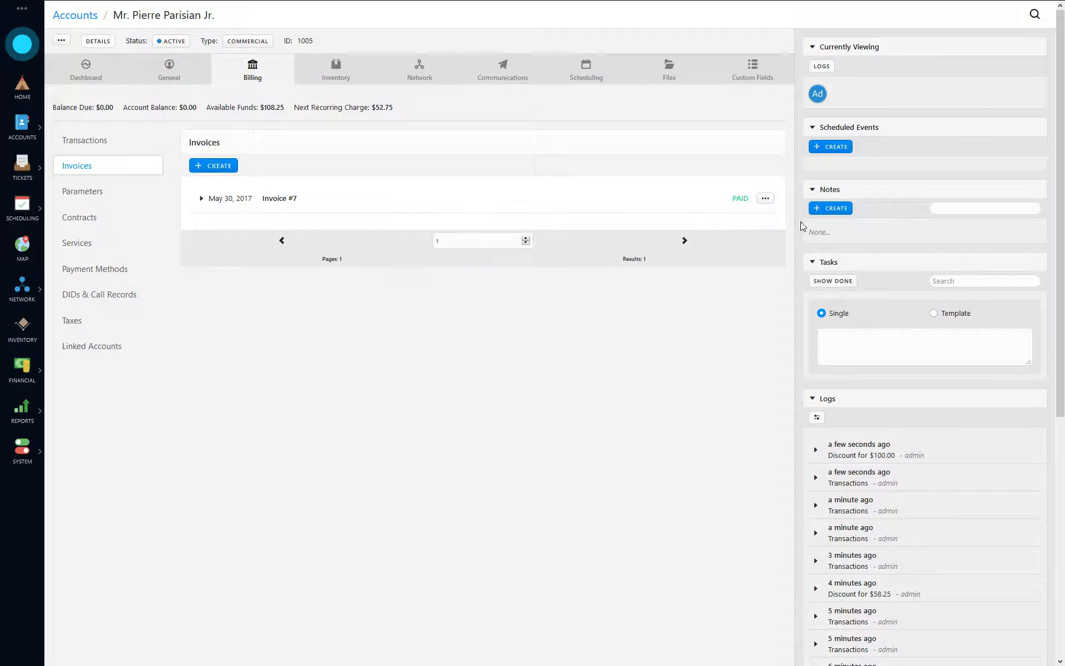
left_click(209, 201)
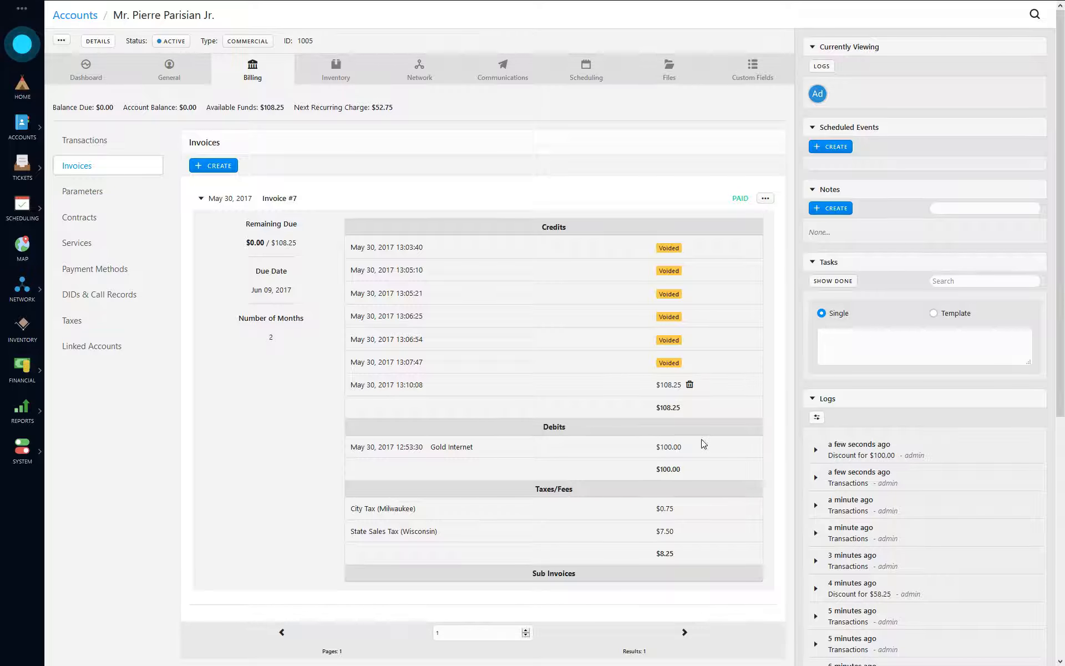
left_click(89, 140)
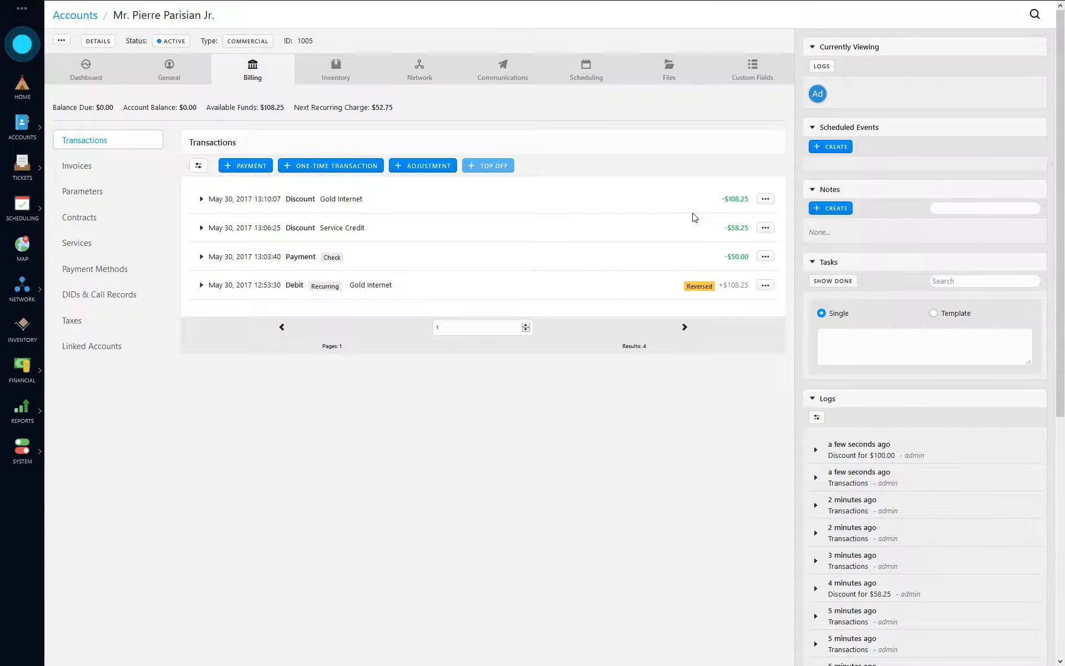
left_click_drag(748, 284, 727, 284)
left_click_drag(739, 200, 702, 207)
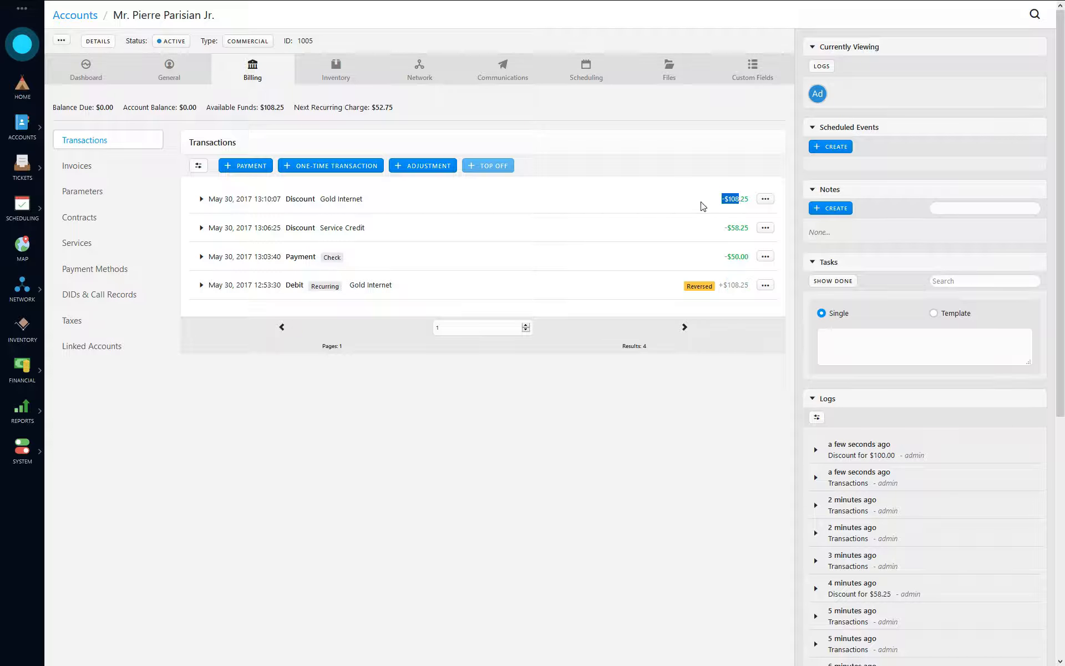
double_click(730, 197)
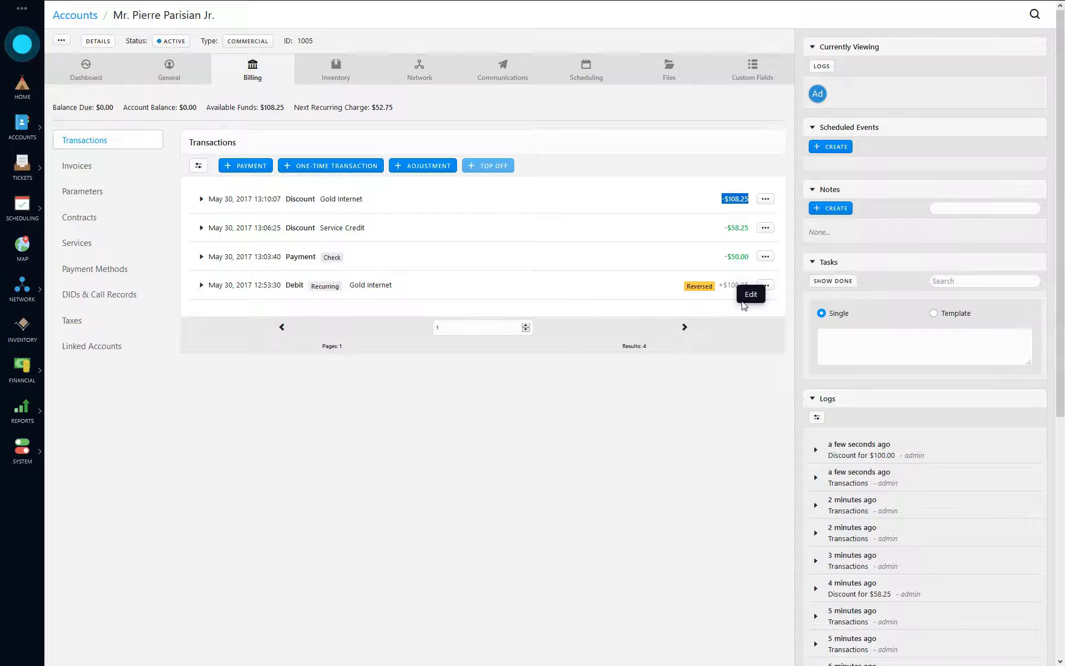
left_click(725, 397)
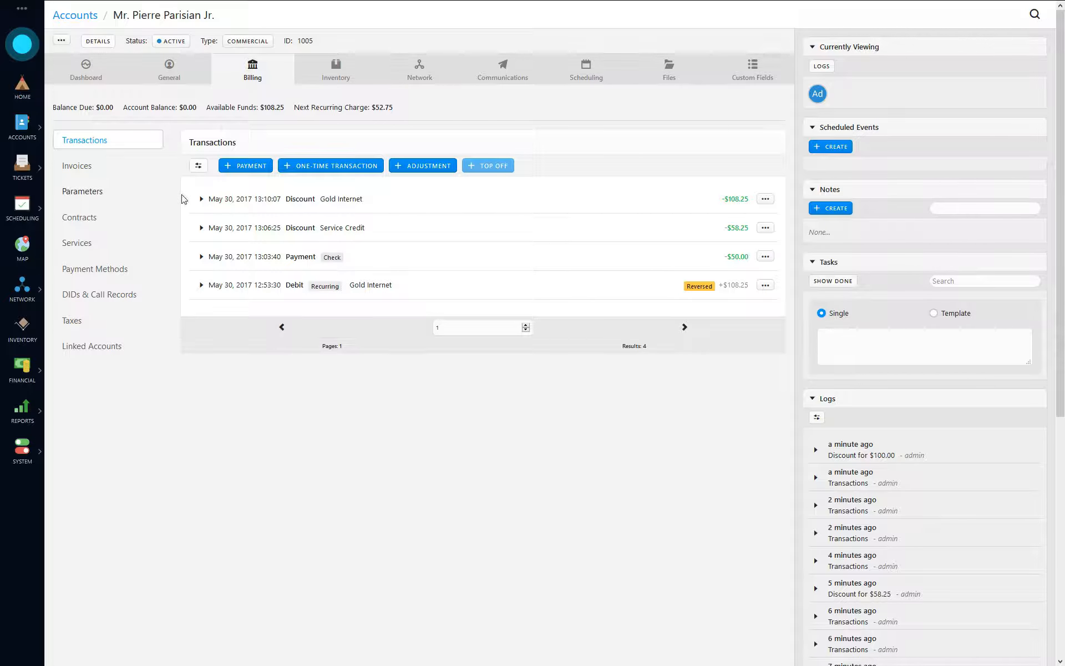
- Add a one-time $50 Gold Internet debit to the account
left_click(339, 166)
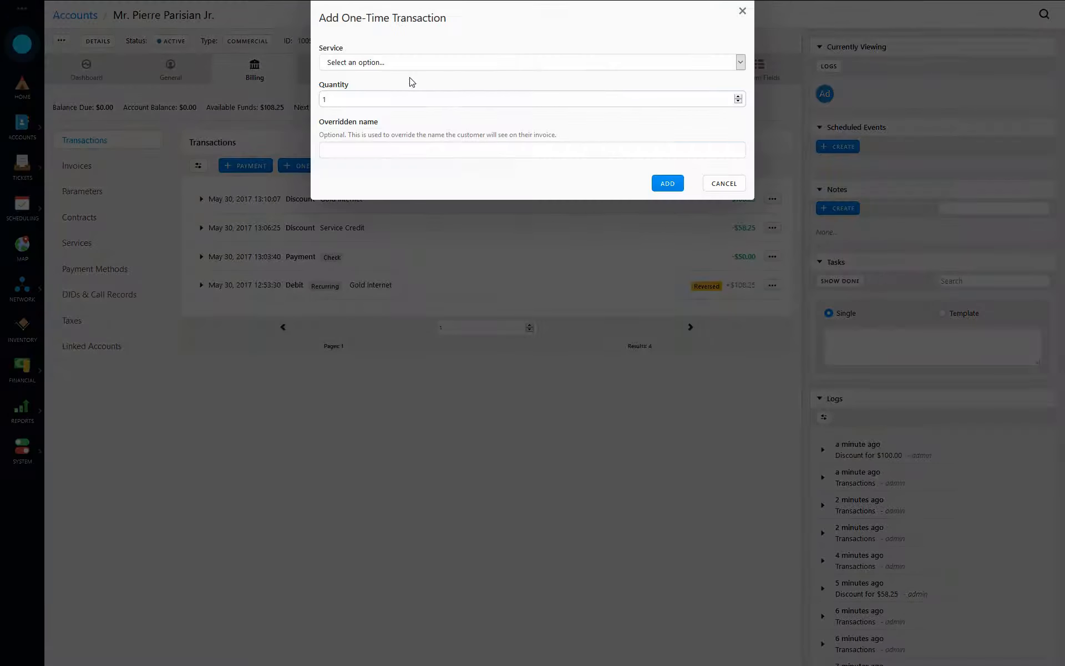
left_click(397, 62)
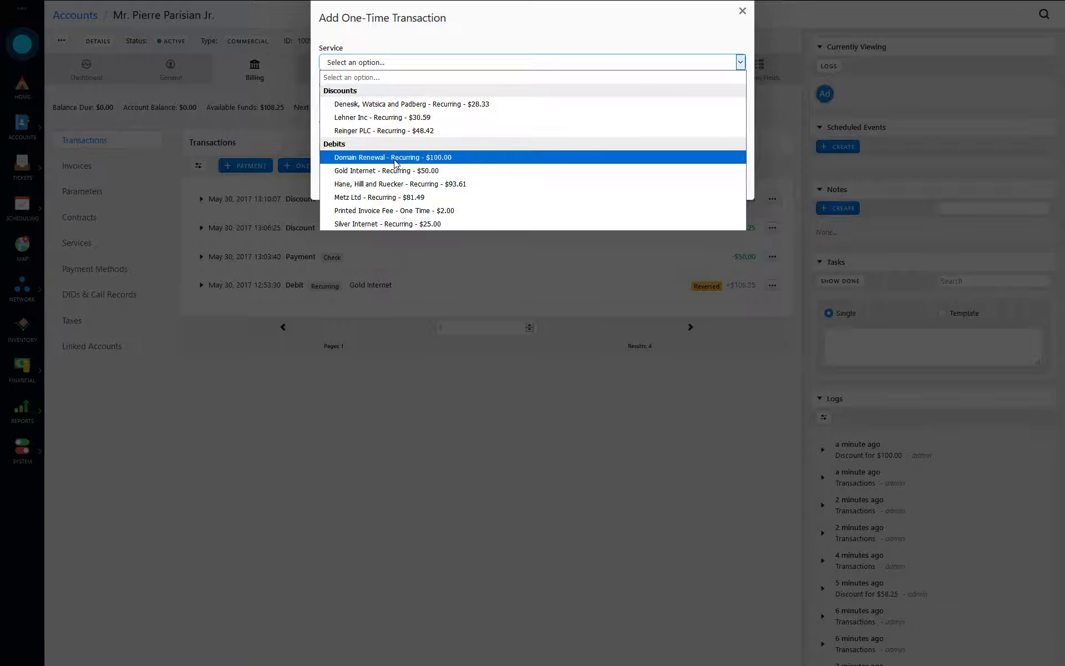
left_click(416, 170)
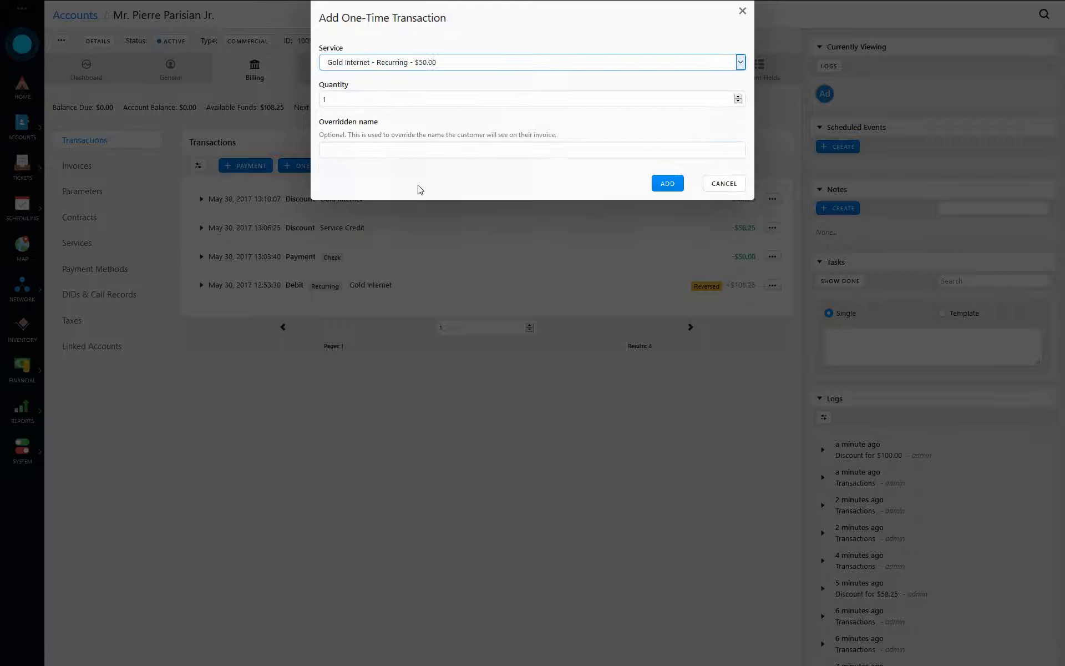
left_click(654, 185)
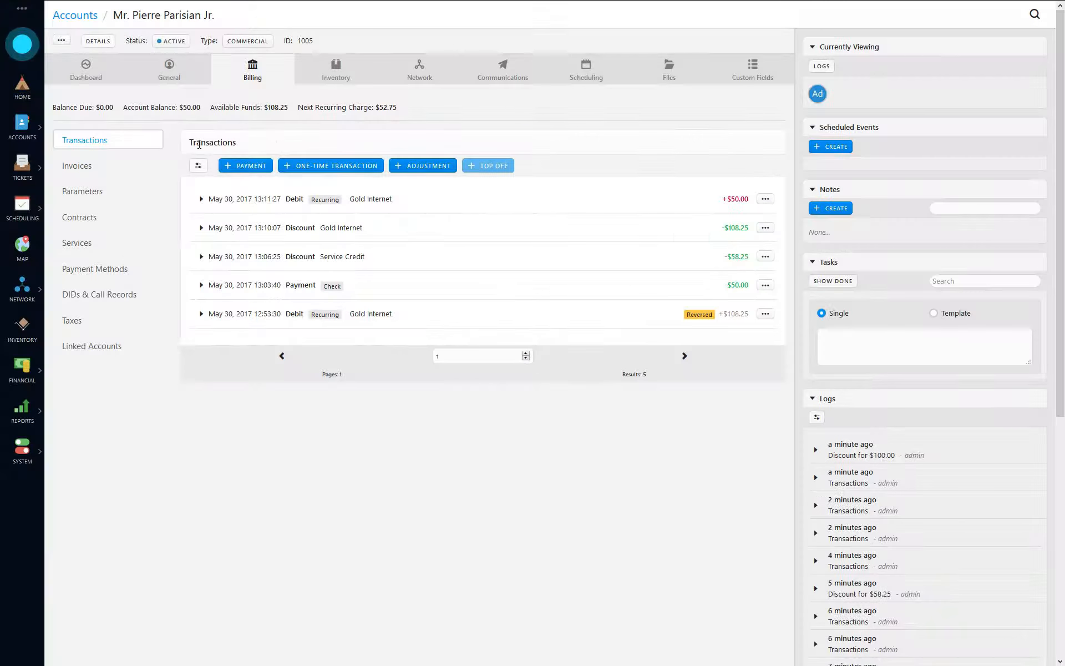
- Create Invoice #10 for the debit without applying available funds
left_click(92, 166)
left_click(215, 198)
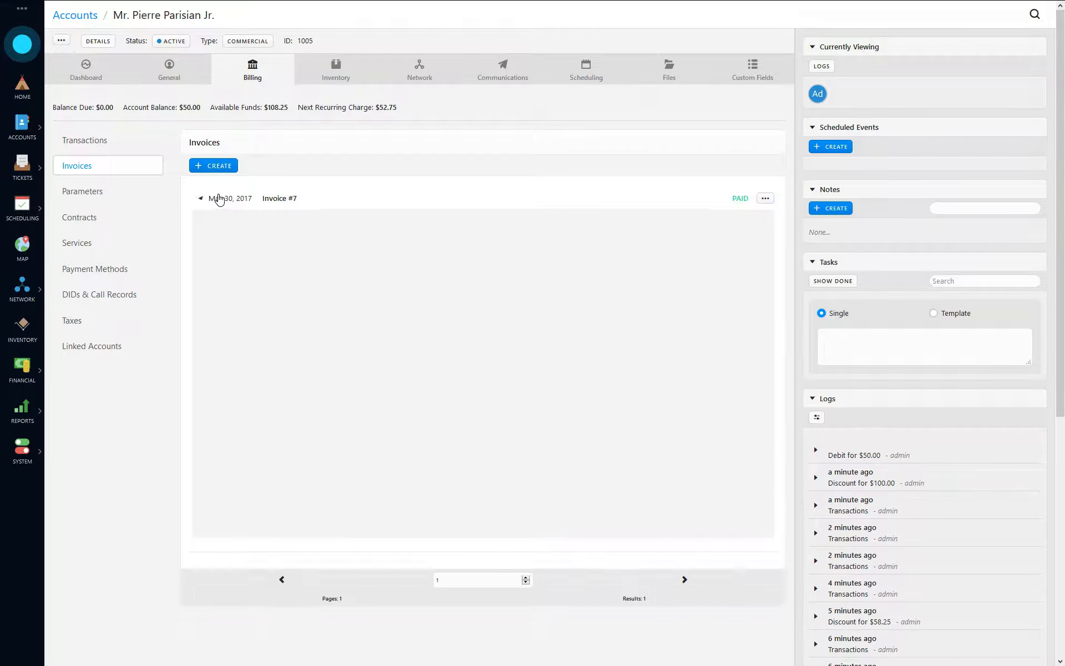
left_click(213, 166)
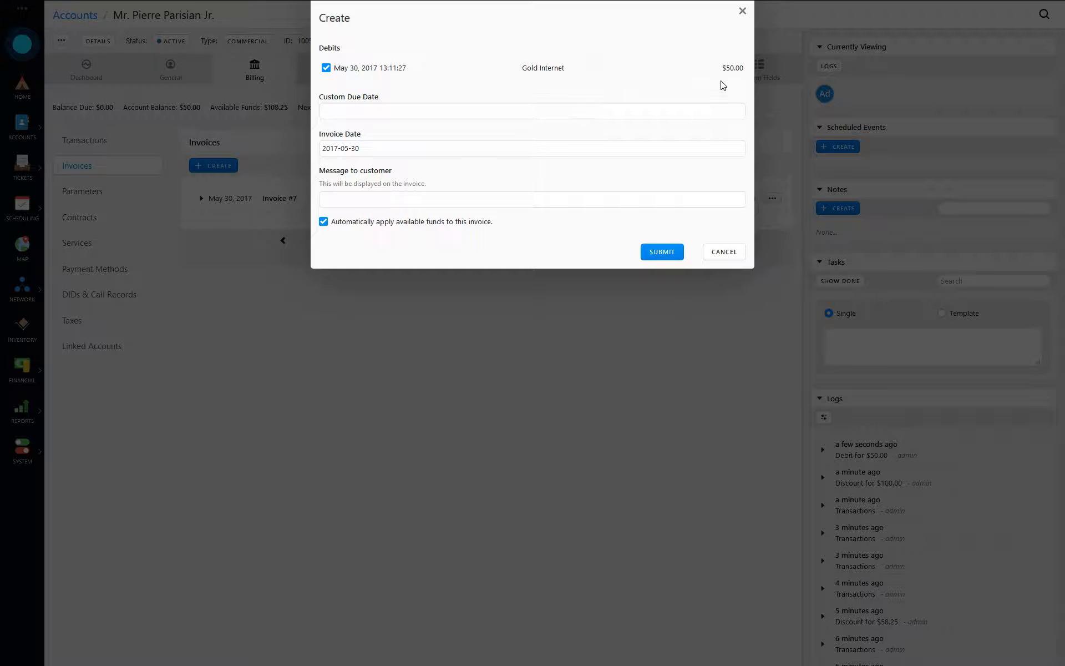
left_click(389, 223)
left_click(674, 262)
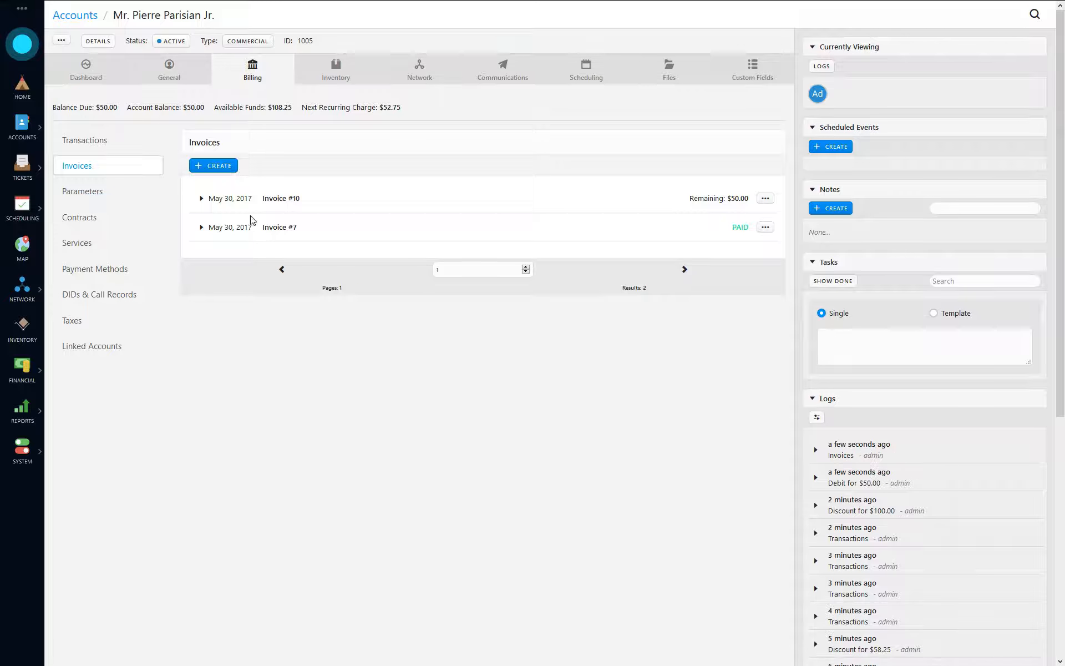
left_click(235, 204)
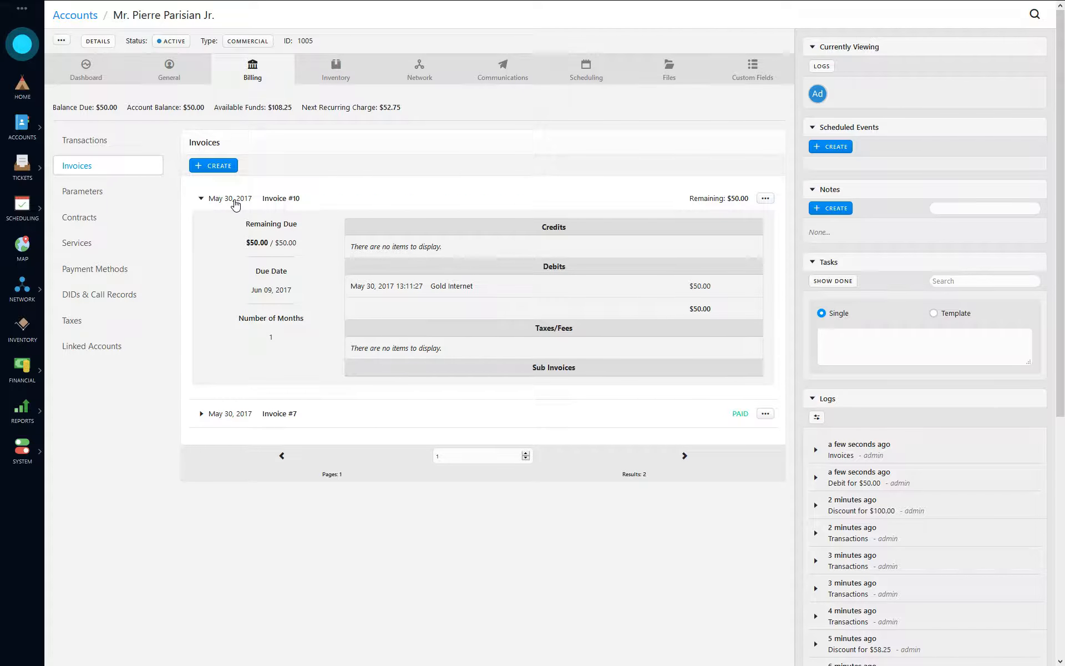
- Reverse the $50 Gold Internet debit in Transactions
left_click(235, 205)
left_click(108, 146)
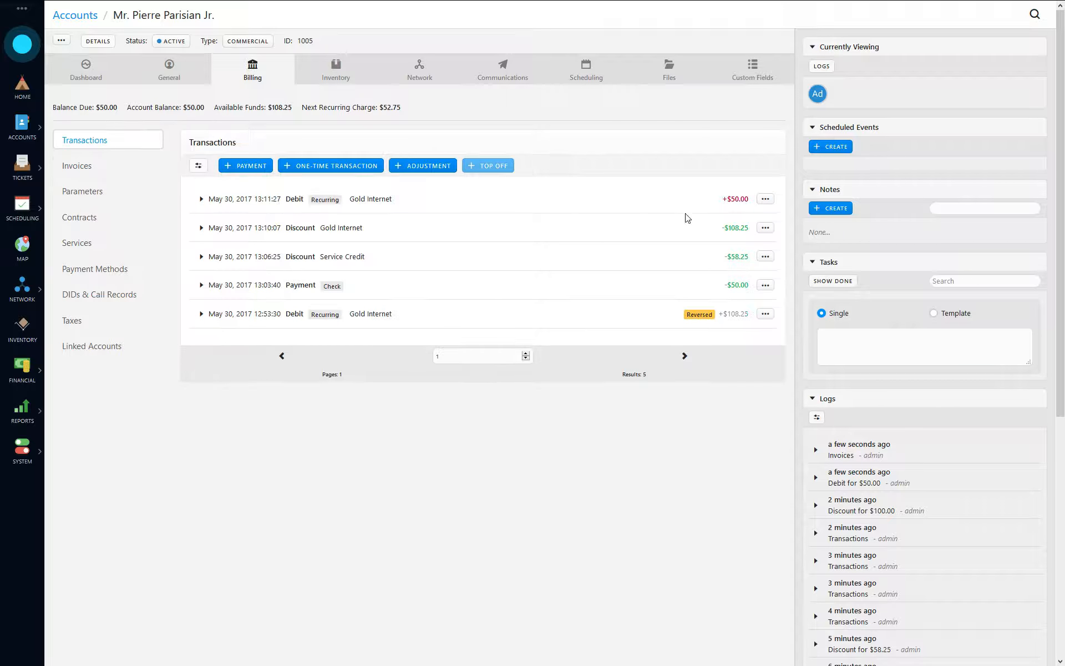
left_click(766, 199)
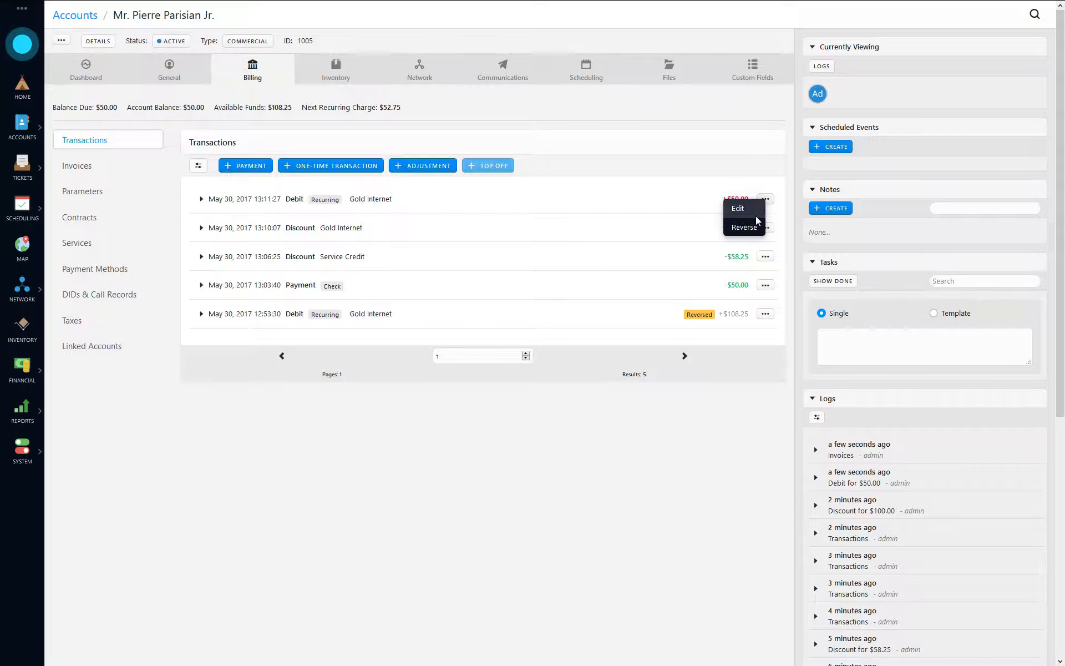
left_click(748, 229)
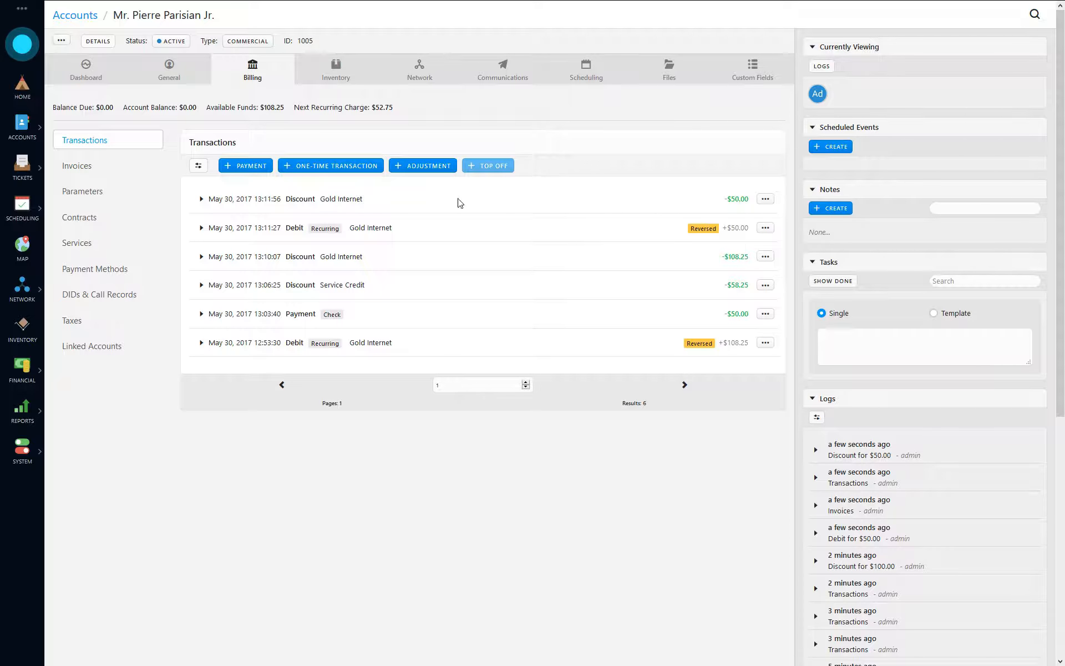
- Check that Invoice #10 now shows as paid
left_click(114, 168)
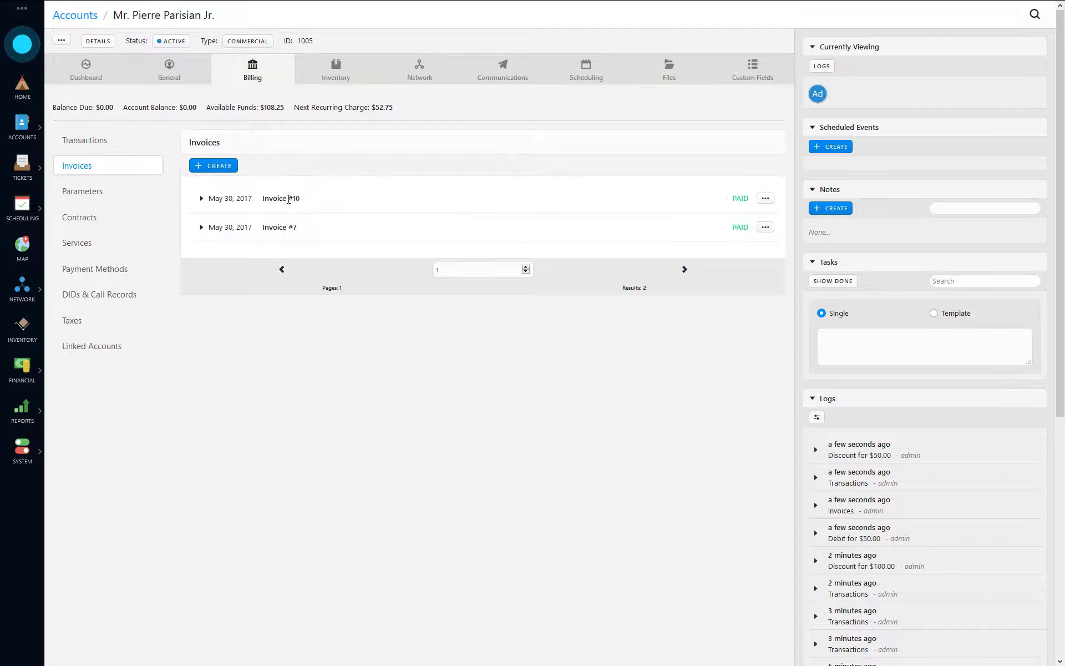
left_click(249, 204)
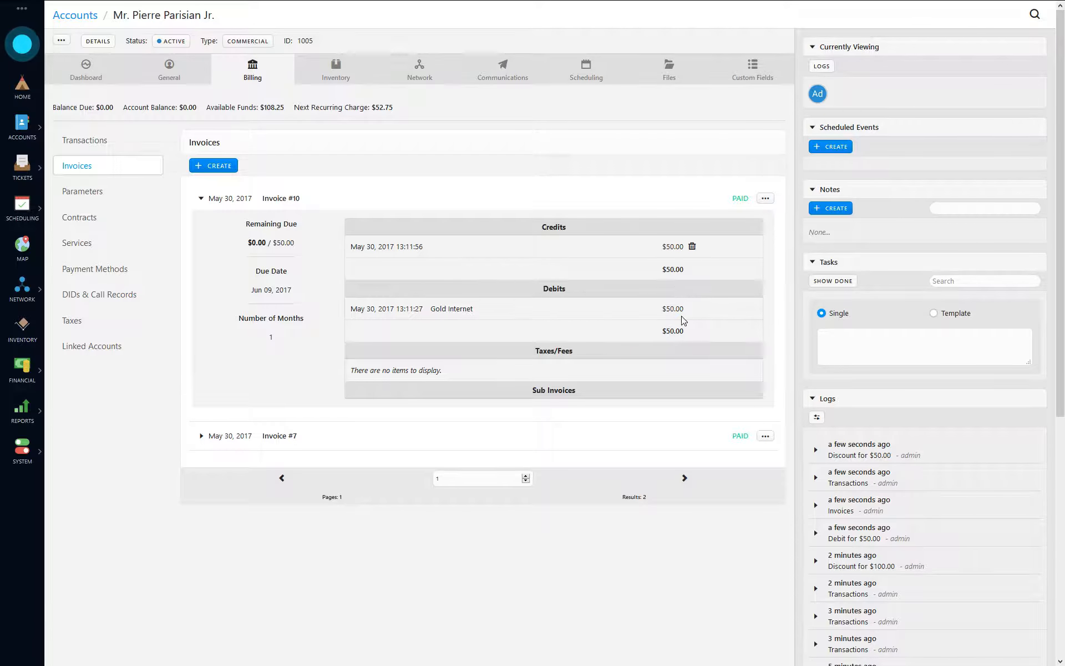
left_click(245, 204)
left_click(85, 141)
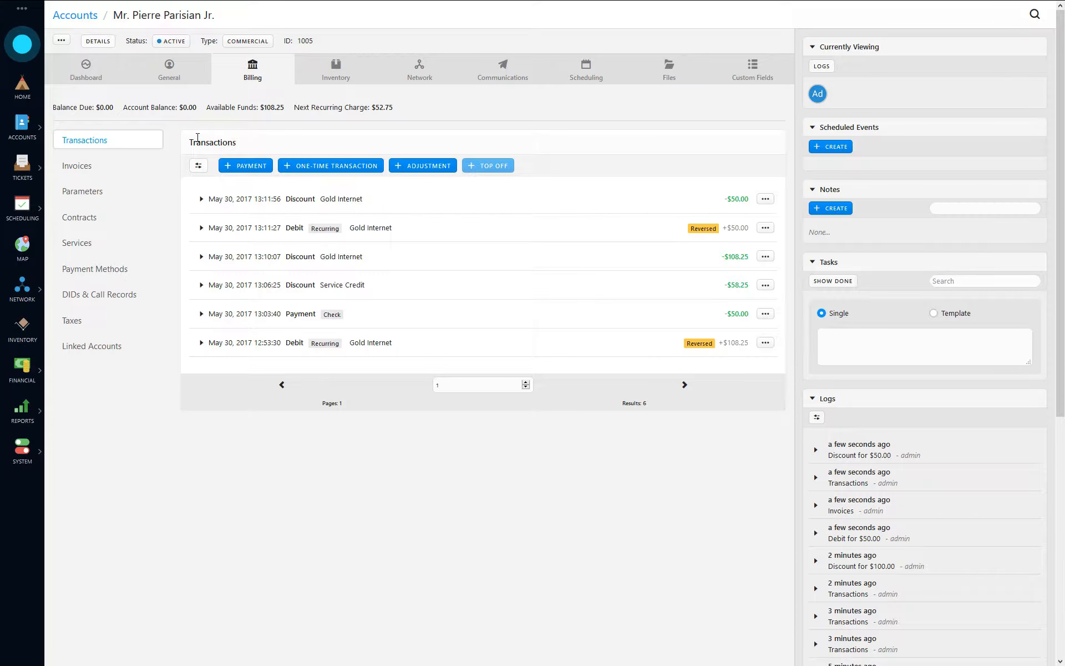
- Add another one-time $50 Gold Internet debit
left_click(350, 166)
left_click(740, 62)
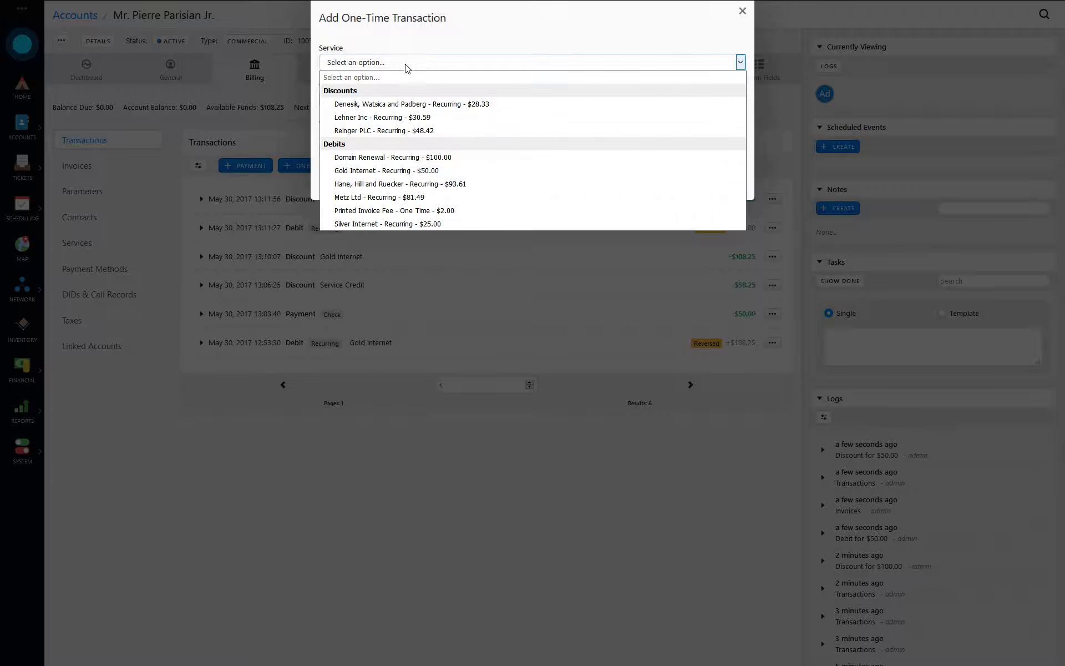
left_click(373, 171)
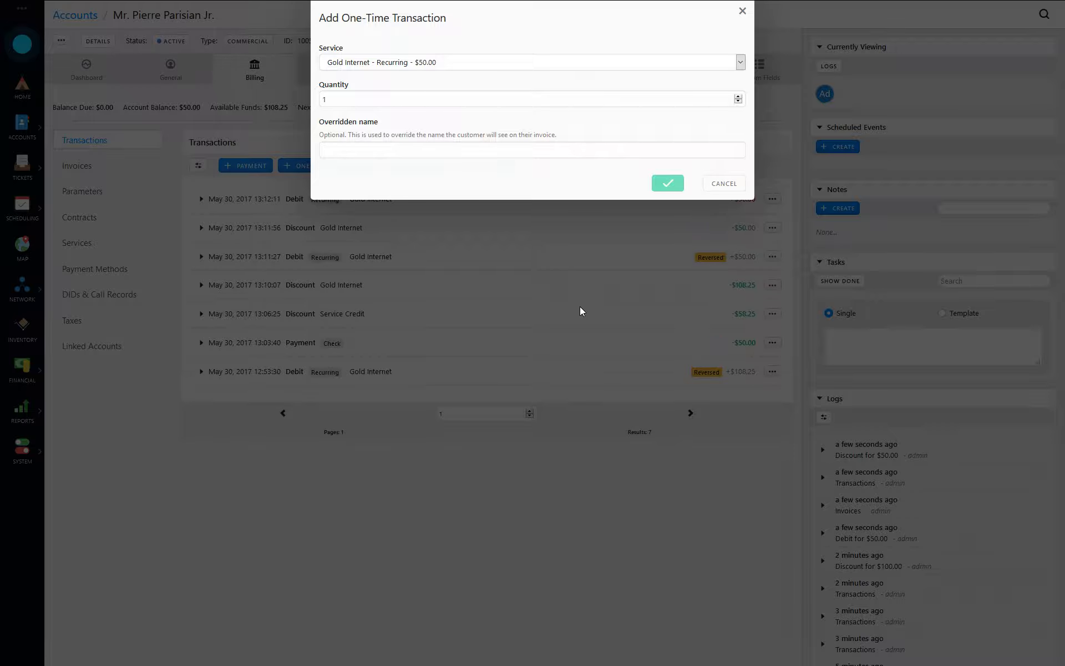
key("Return")
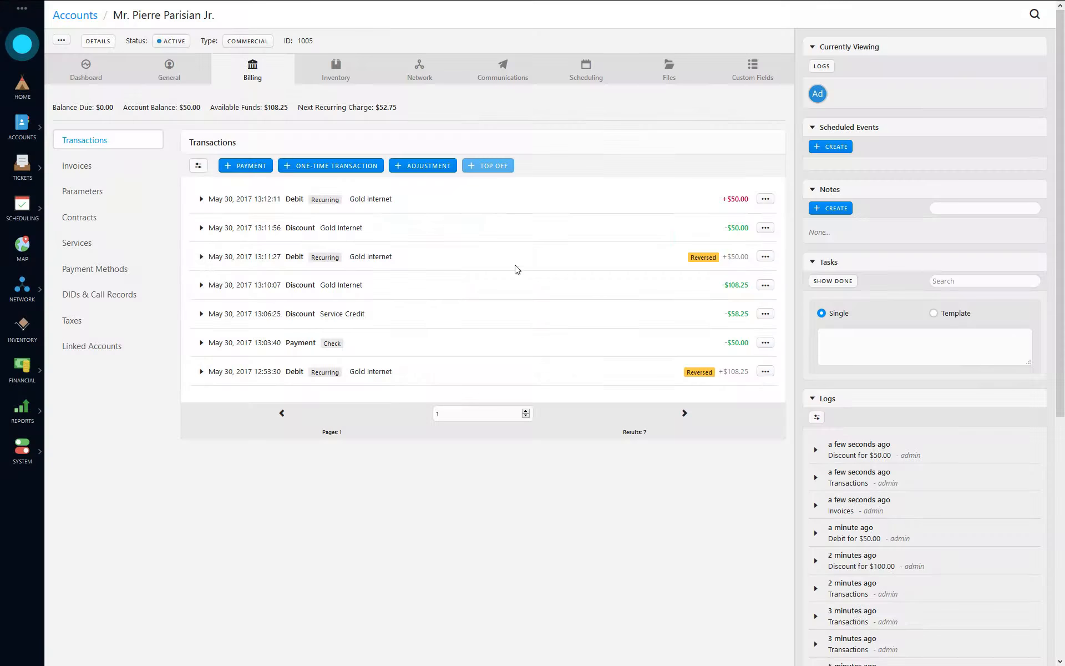
- Create Invoice #11 for the new $50 debit with available funds applied
left_click(76, 165)
left_click(215, 169)
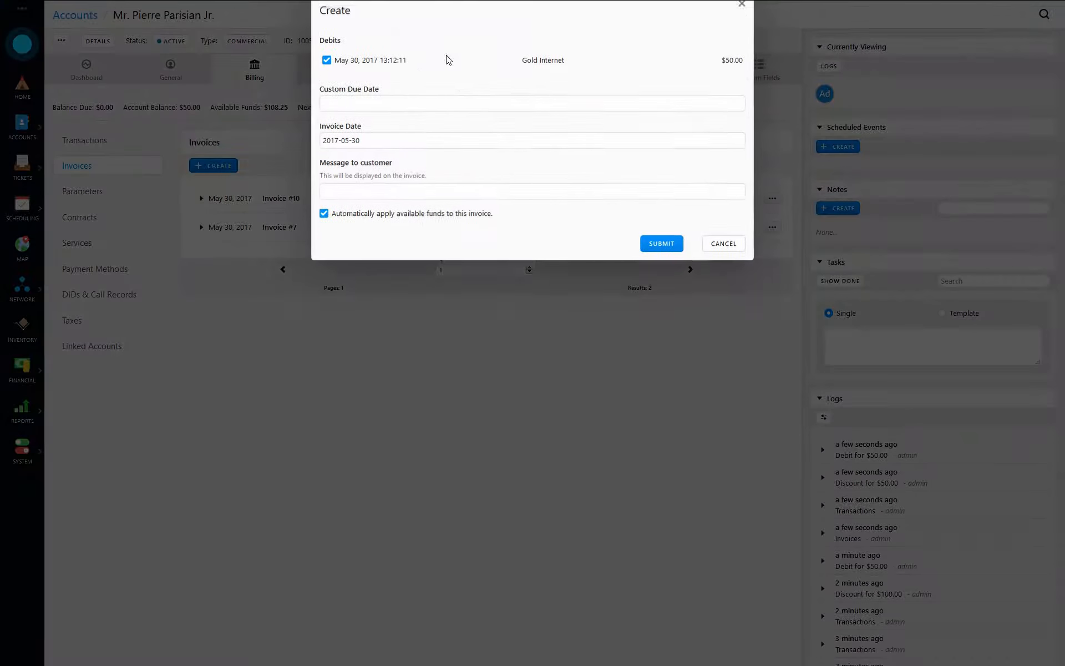
left_click(670, 251)
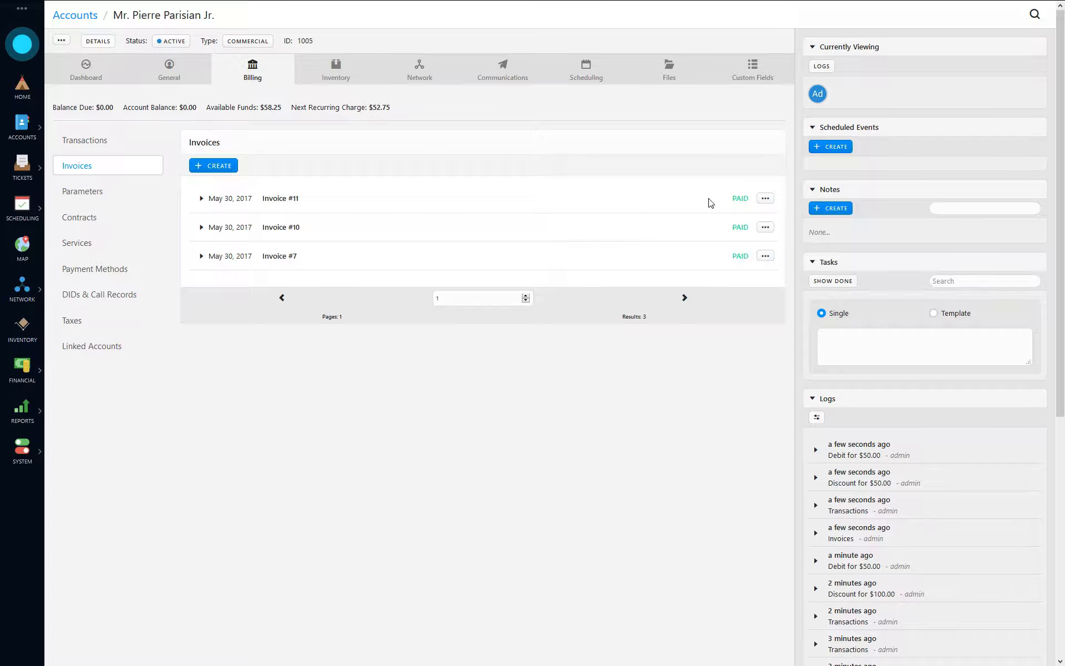
- Void the $50 credit applied to Invoice #11, leaving $50 due
left_click(248, 201)
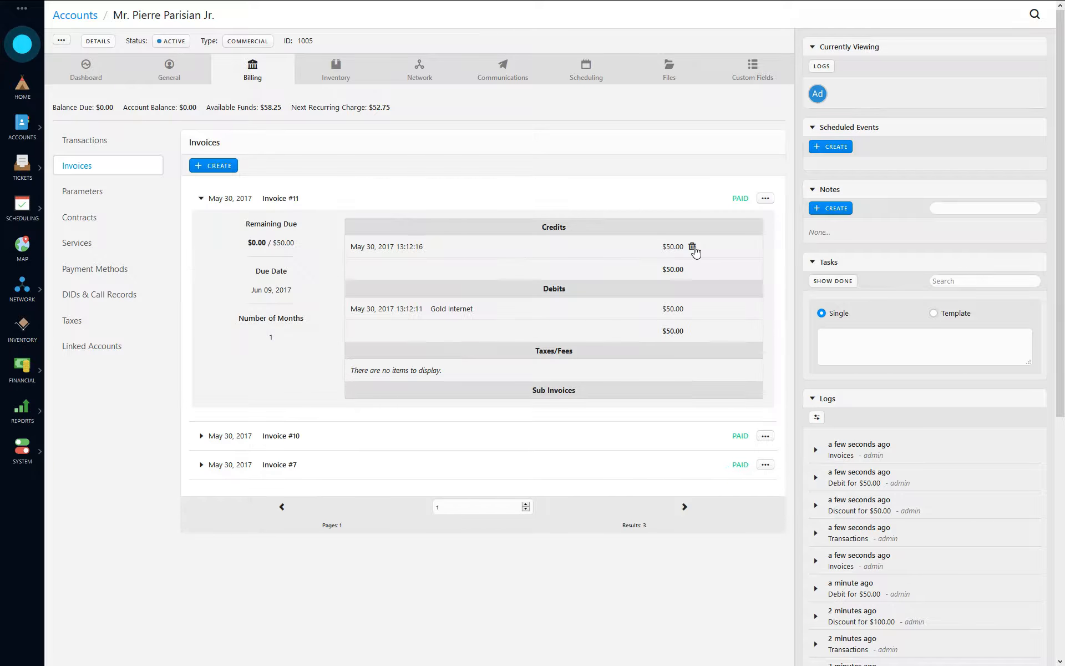
left_click(692, 246)
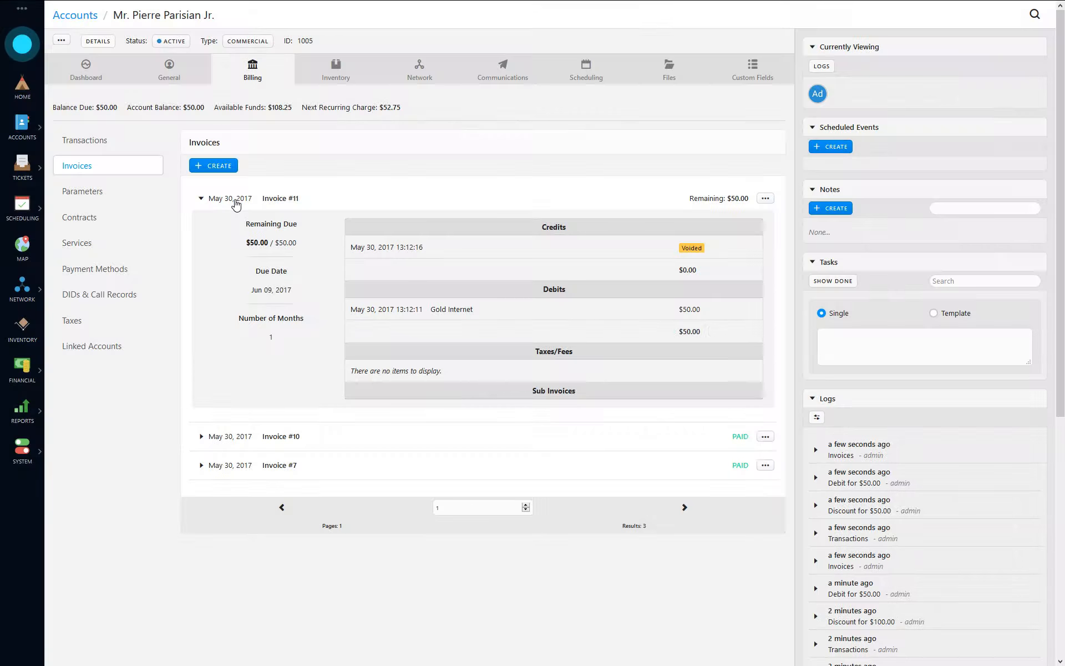
left_click(233, 199)
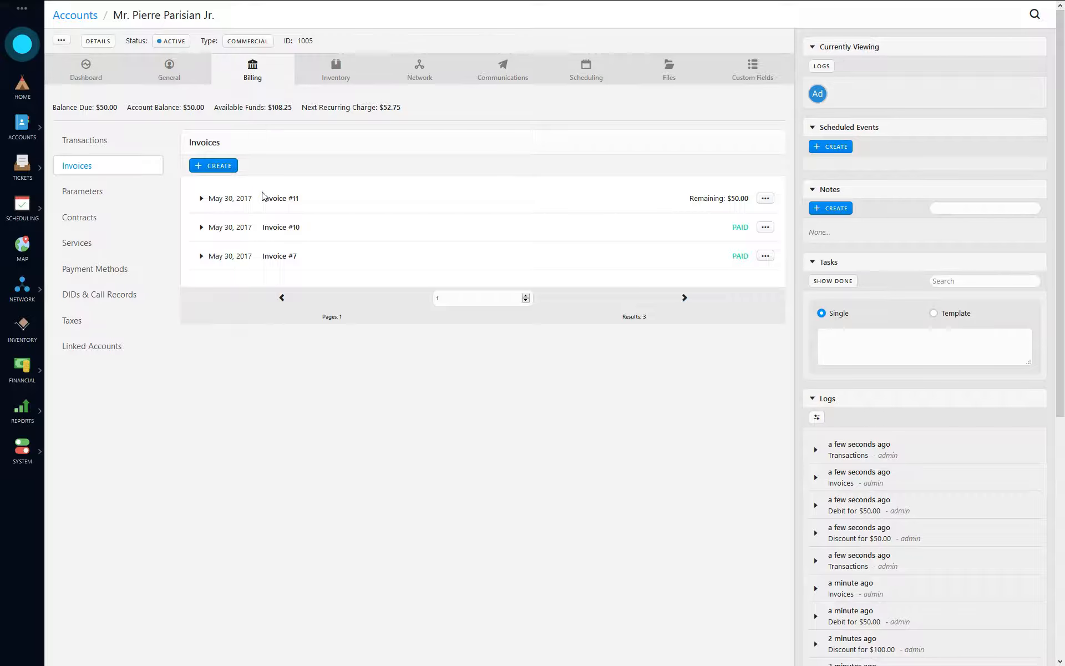
- View the Accounting Period page, then search 'paris' to reopen the account's billing transactions
left_click(31, 372)
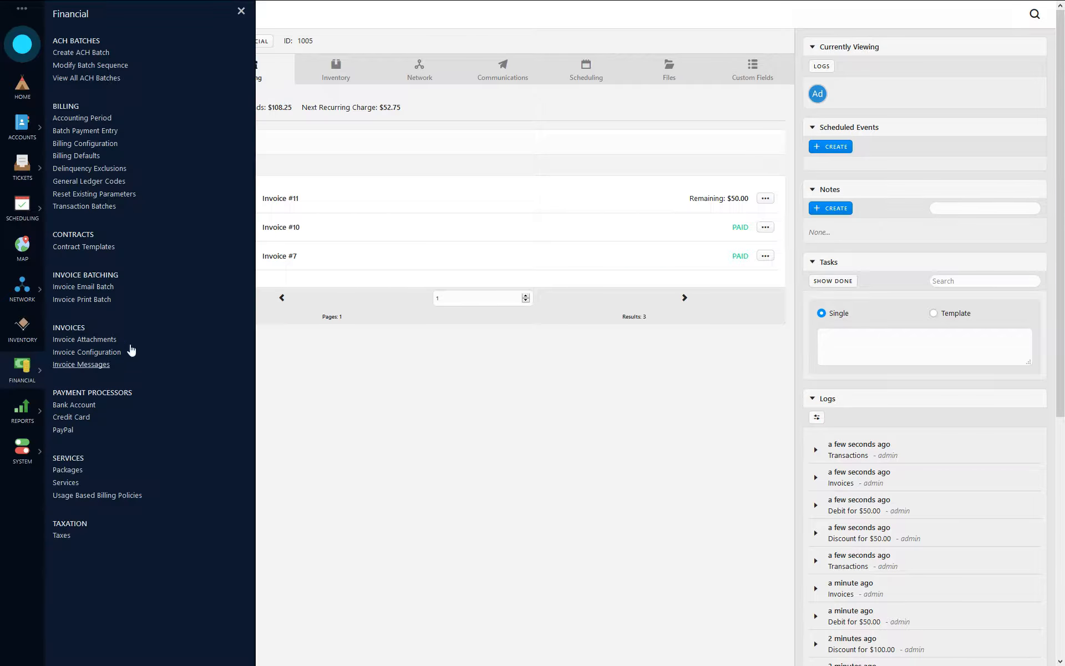
left_click(78, 125)
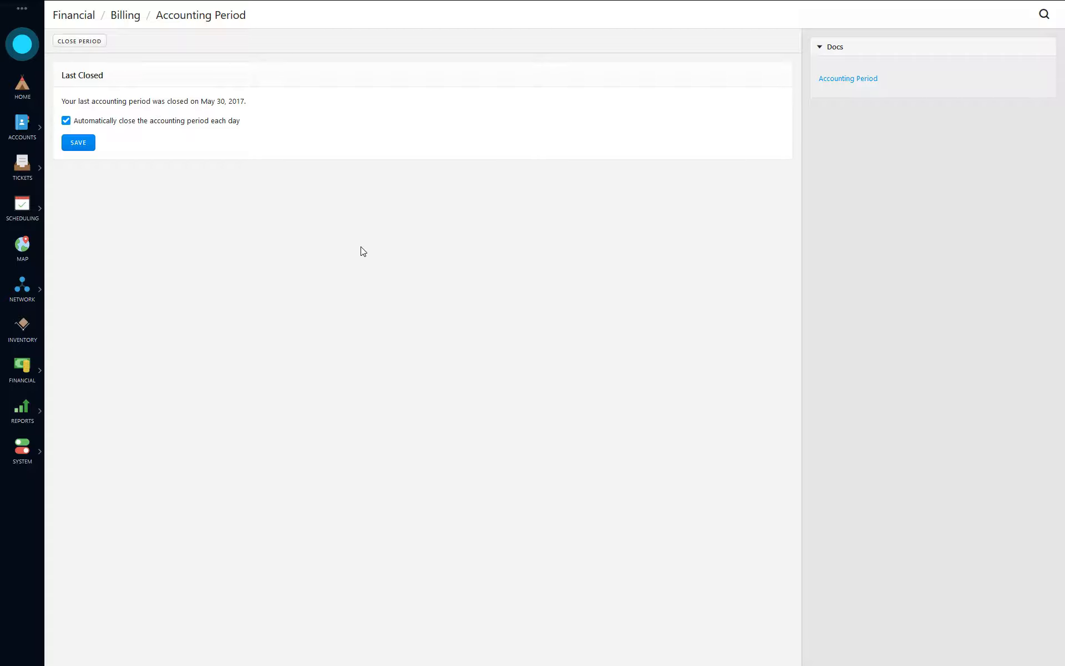
key("shift")
key("shift")
type("paris")
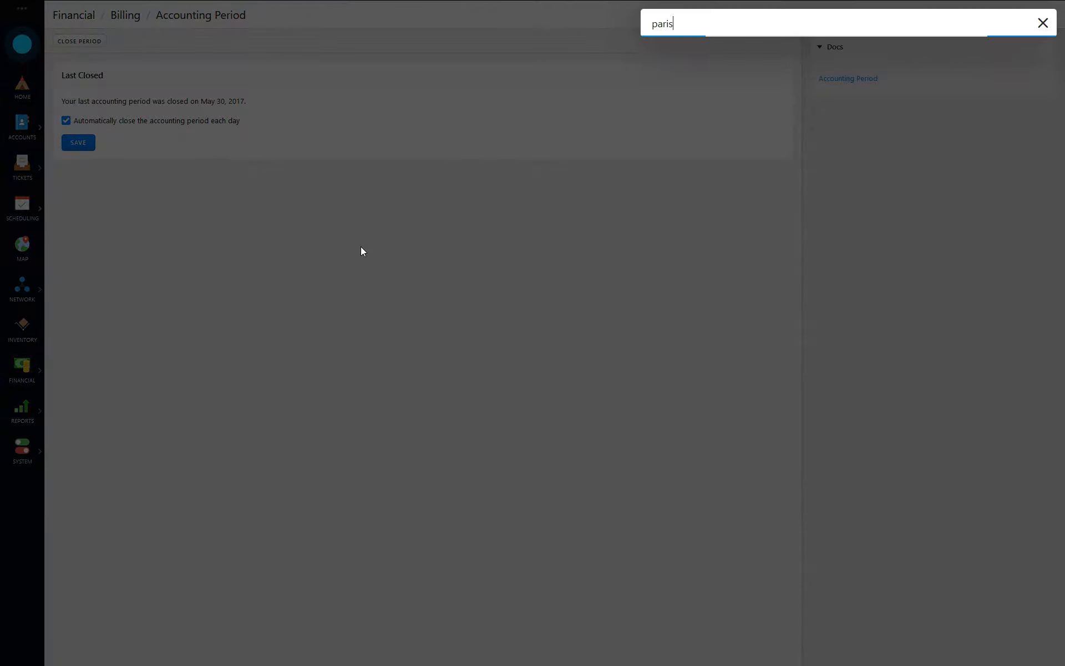
left_click(697, 66)
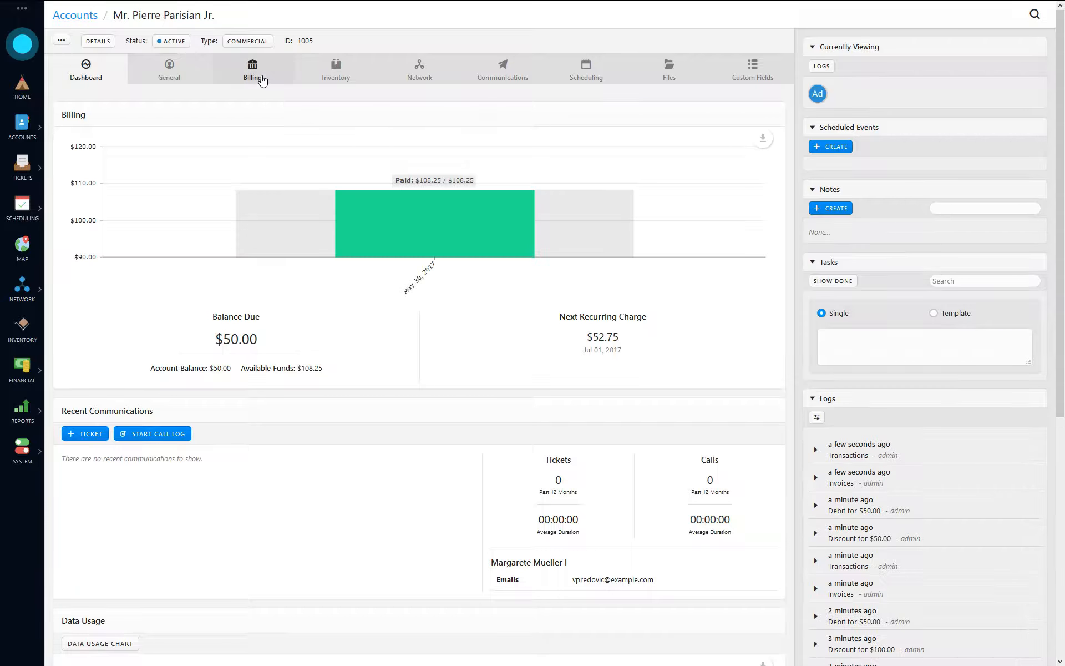
left_click(262, 79)
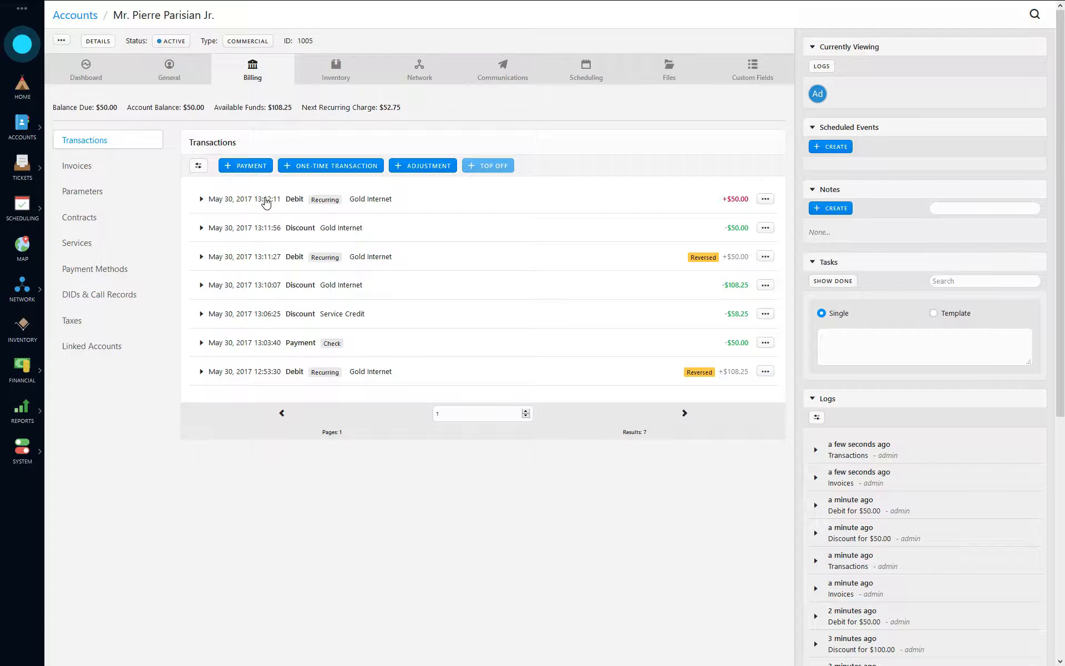
- Delete Invoice #11 from the account's invoices
left_click(92, 170)
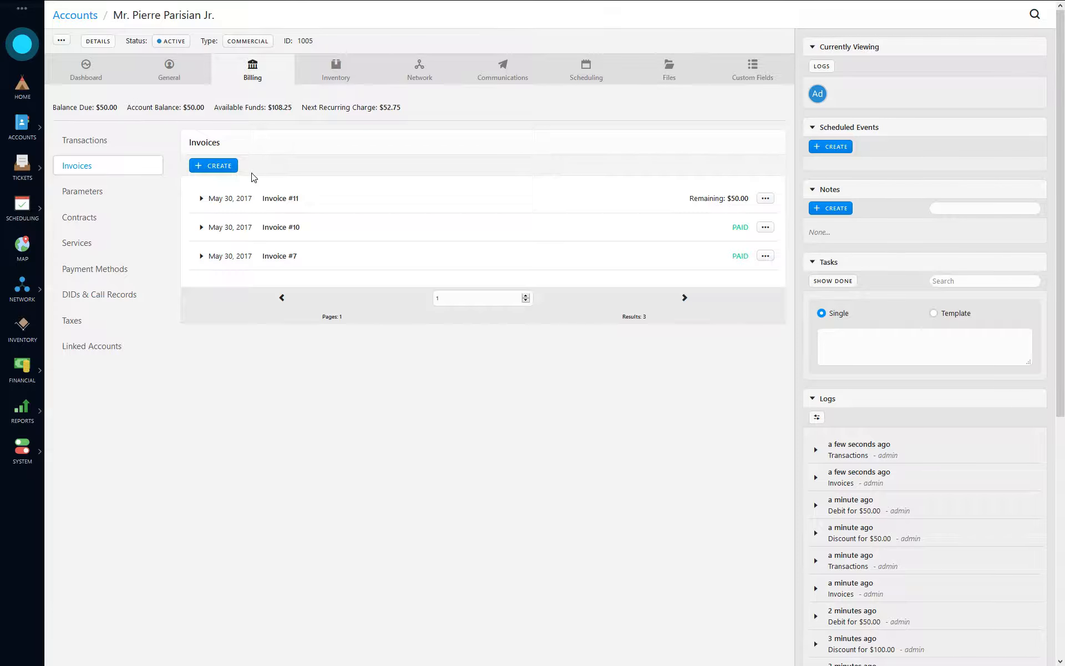
left_click(98, 149)
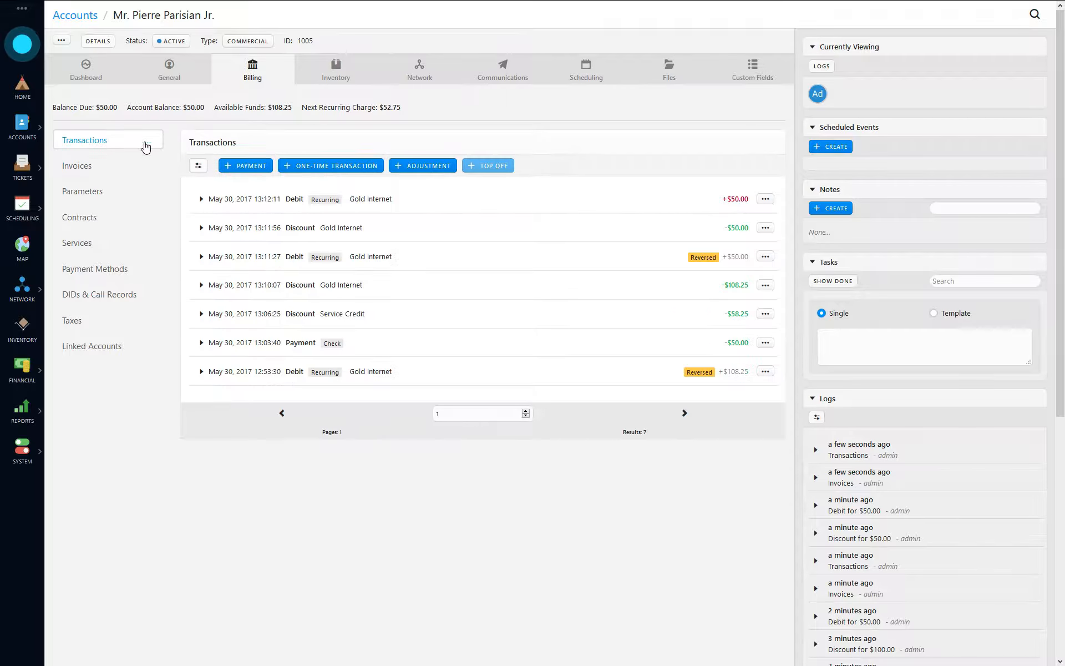
left_click(765, 198)
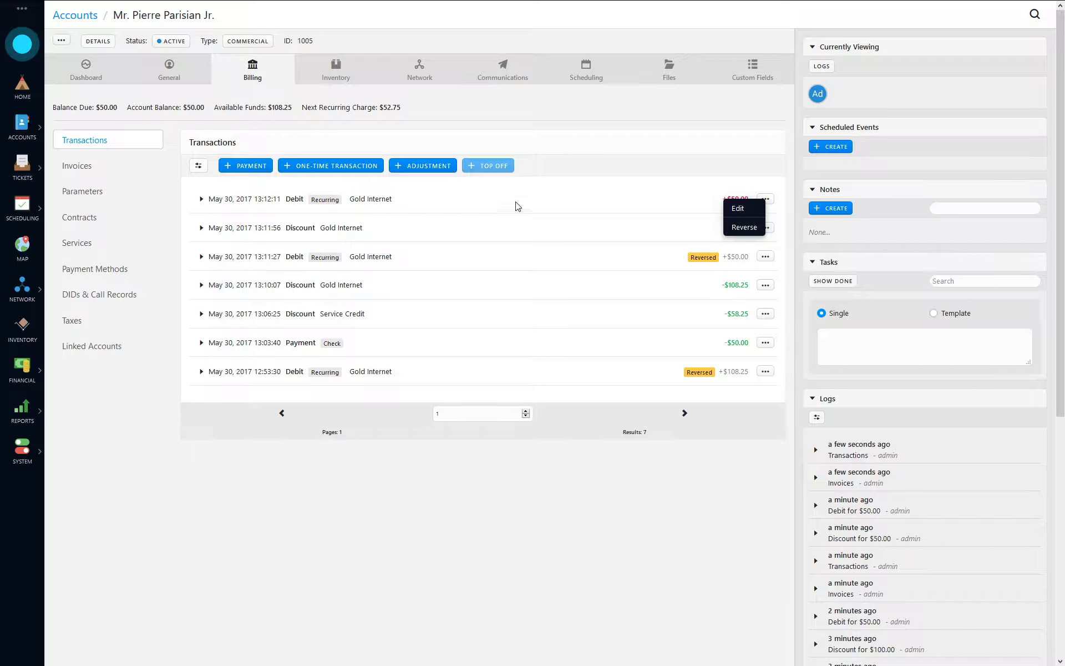
left_click(744, 267)
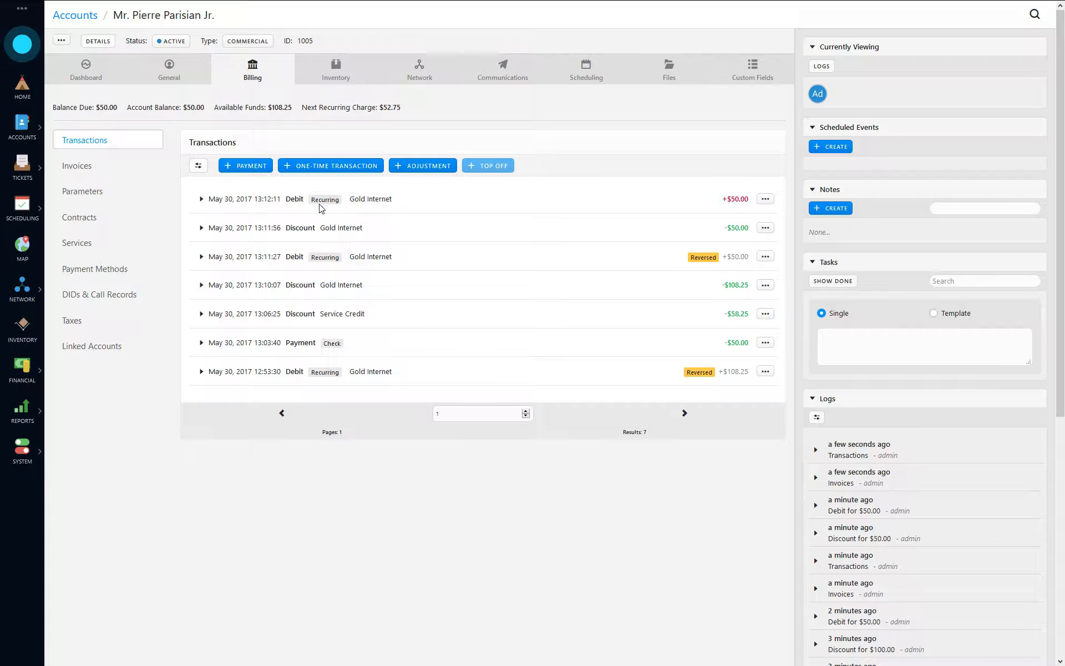
left_click(111, 166)
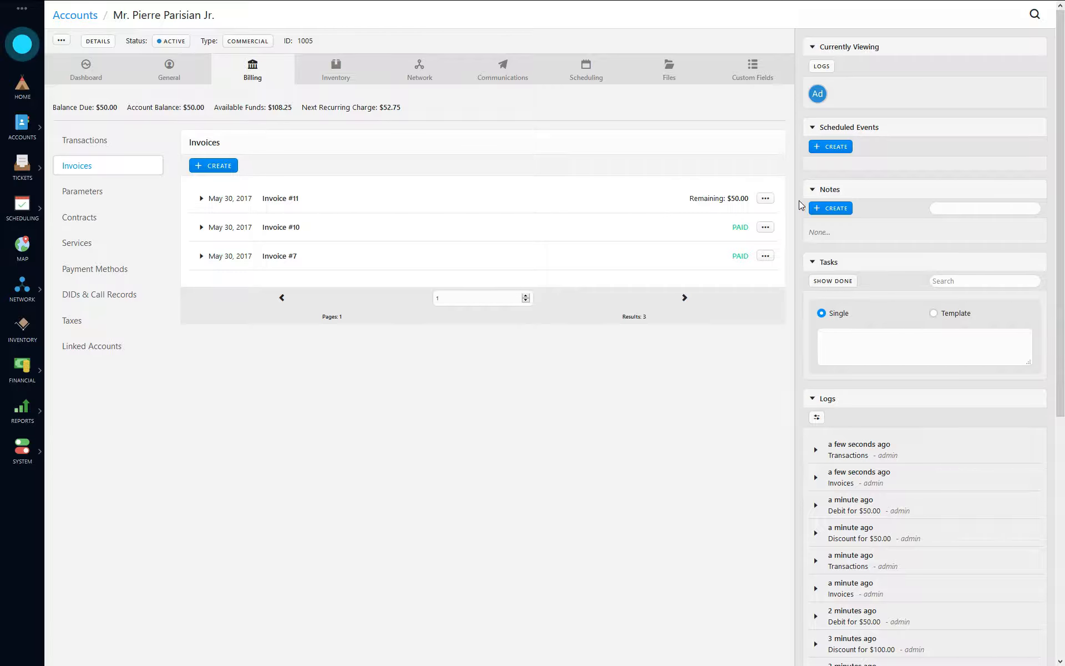
left_click(765, 198)
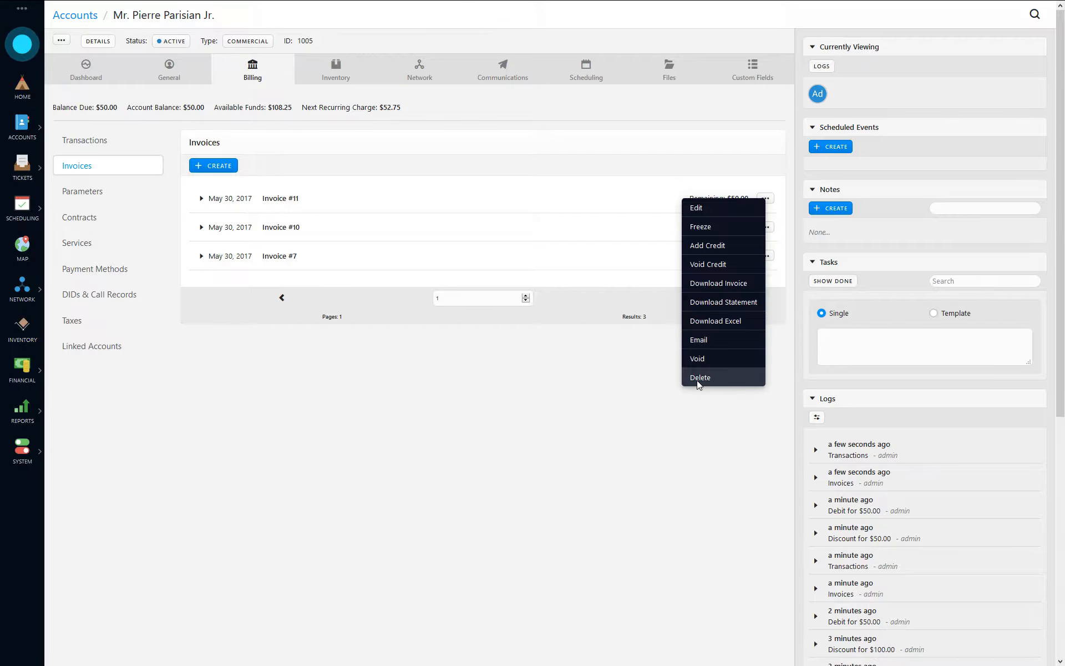
left_click(697, 379)
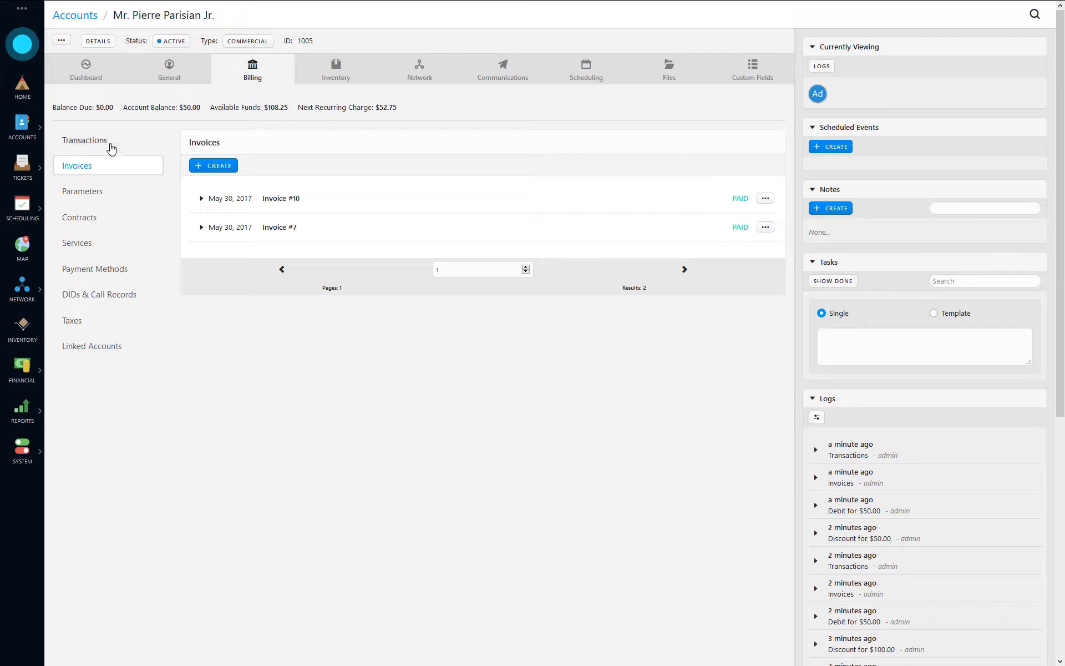
- Reverse the extra $50.00 Gold Internet debit, bringing the balance due to $0.00
left_click(89, 141)
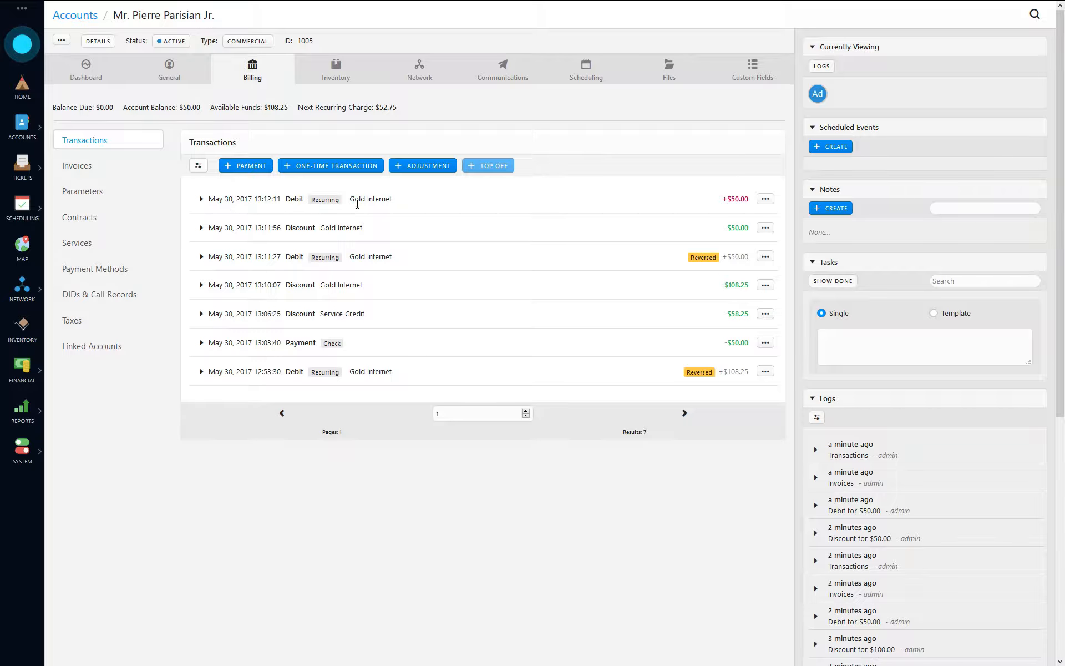
left_click(768, 201)
left_click(744, 227)
left_click(557, 128)
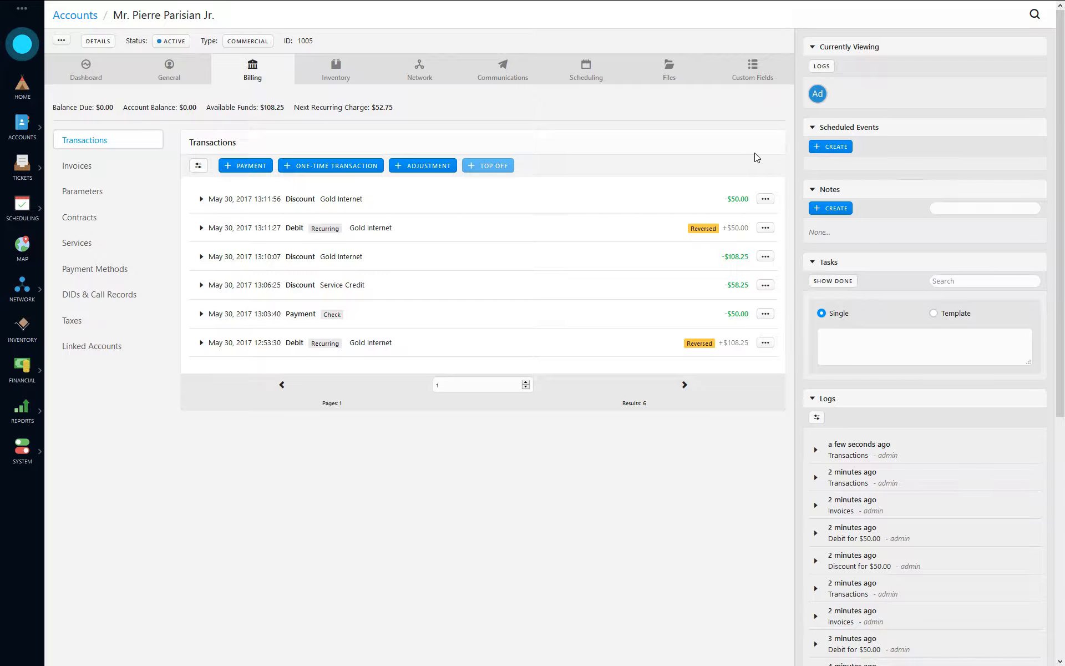
- Reverse the 13:03:40 $50.00 check payment, then confirm Invoices #10 and #7 still show PAID
left_click(105, 167)
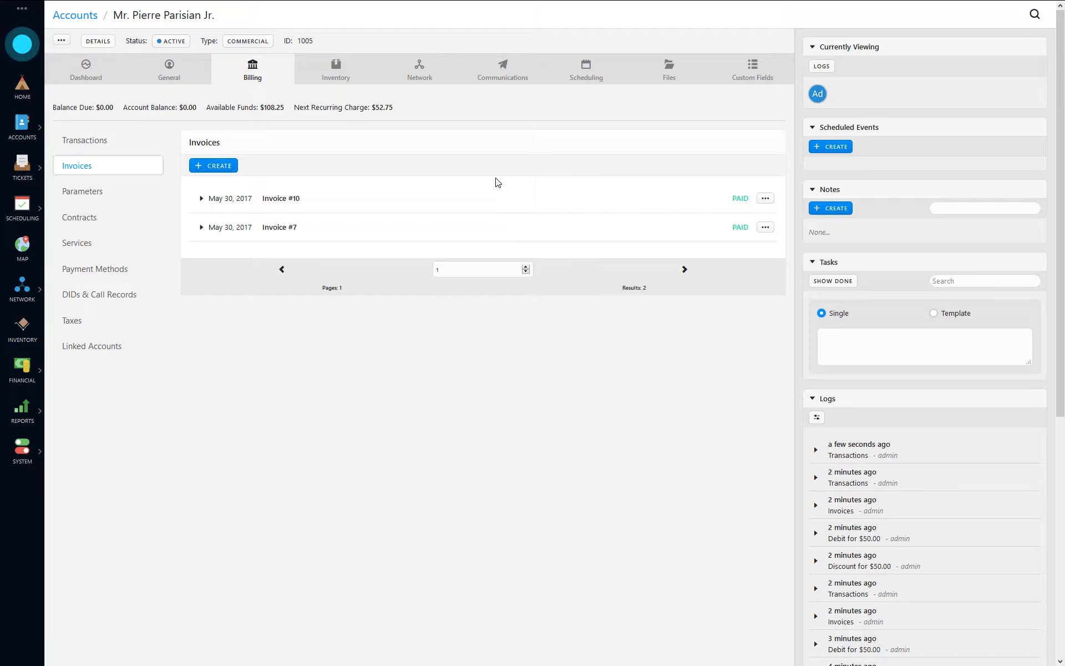
left_click(97, 141)
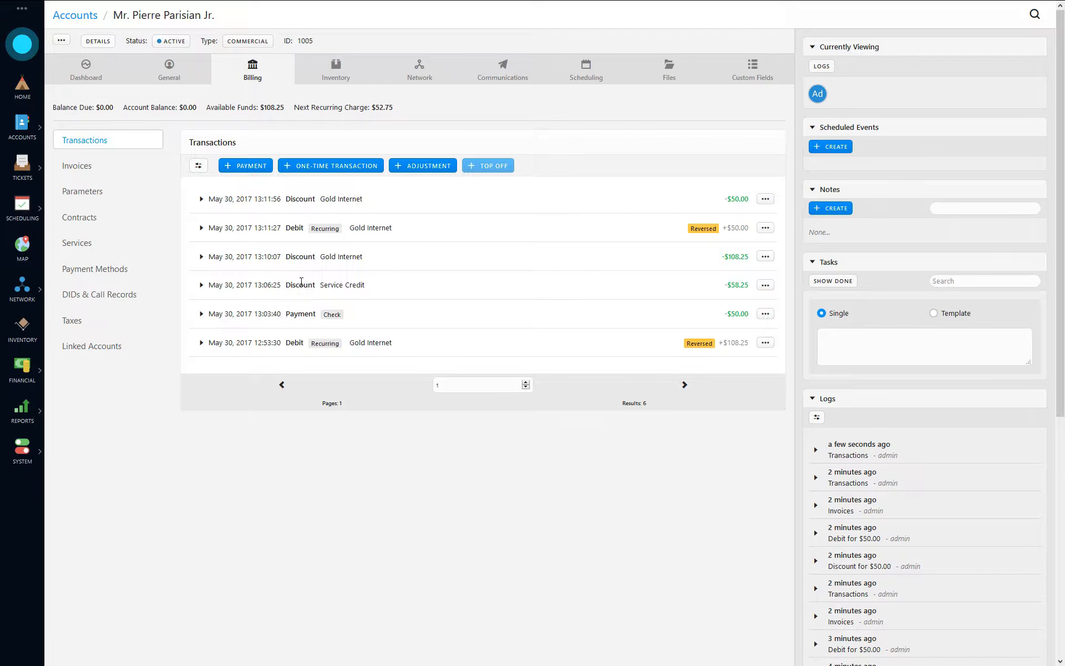
left_click(246, 316)
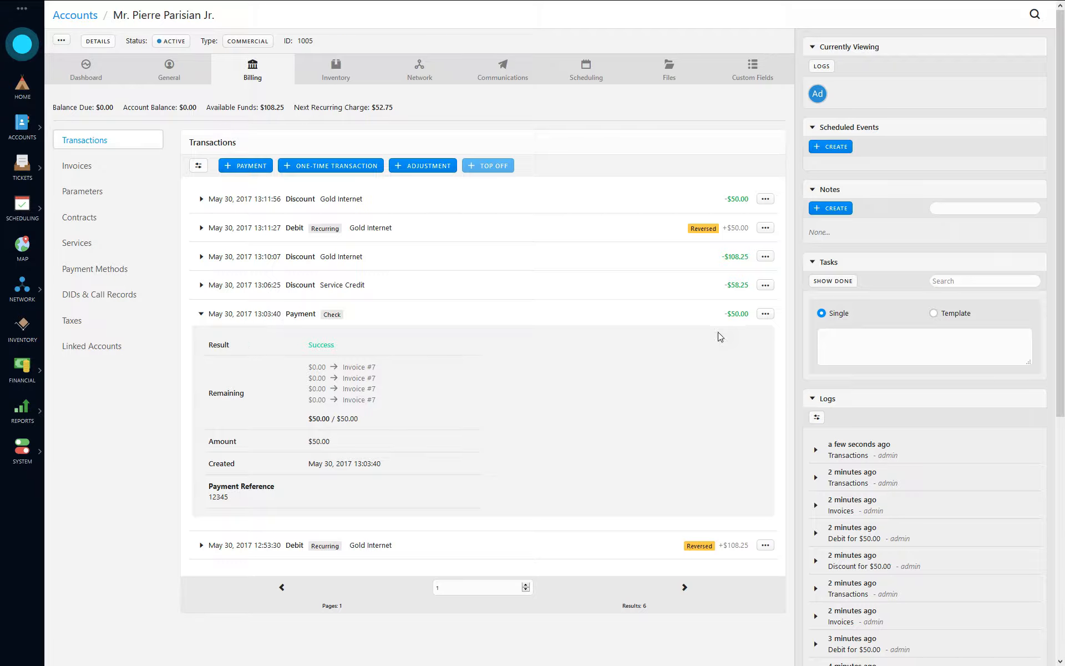
left_click(764, 314)
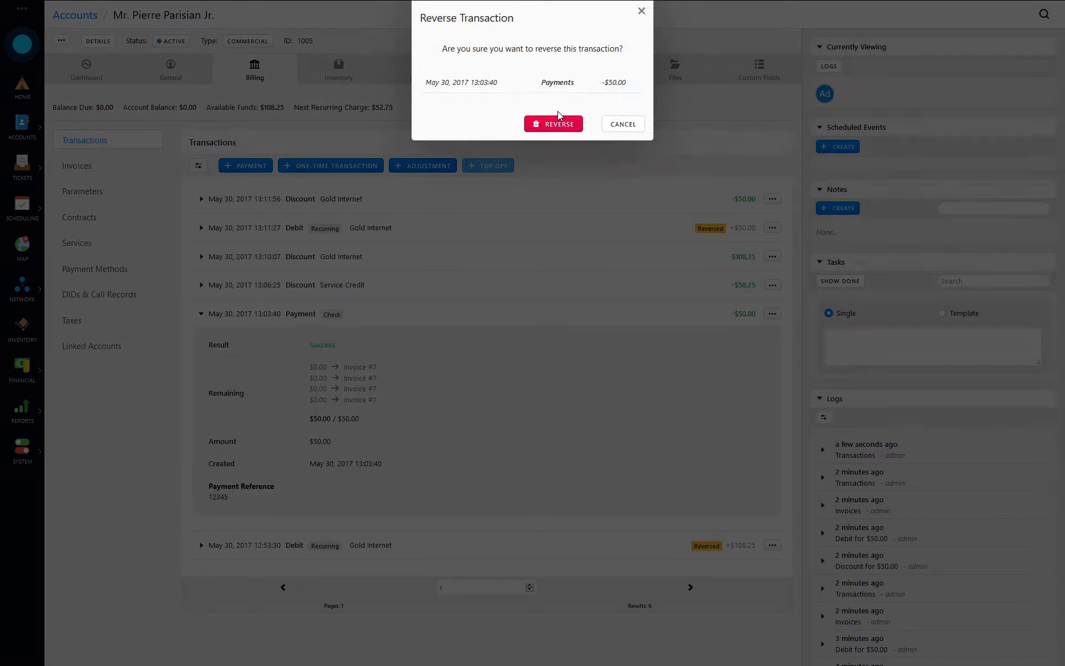
left_click(560, 124)
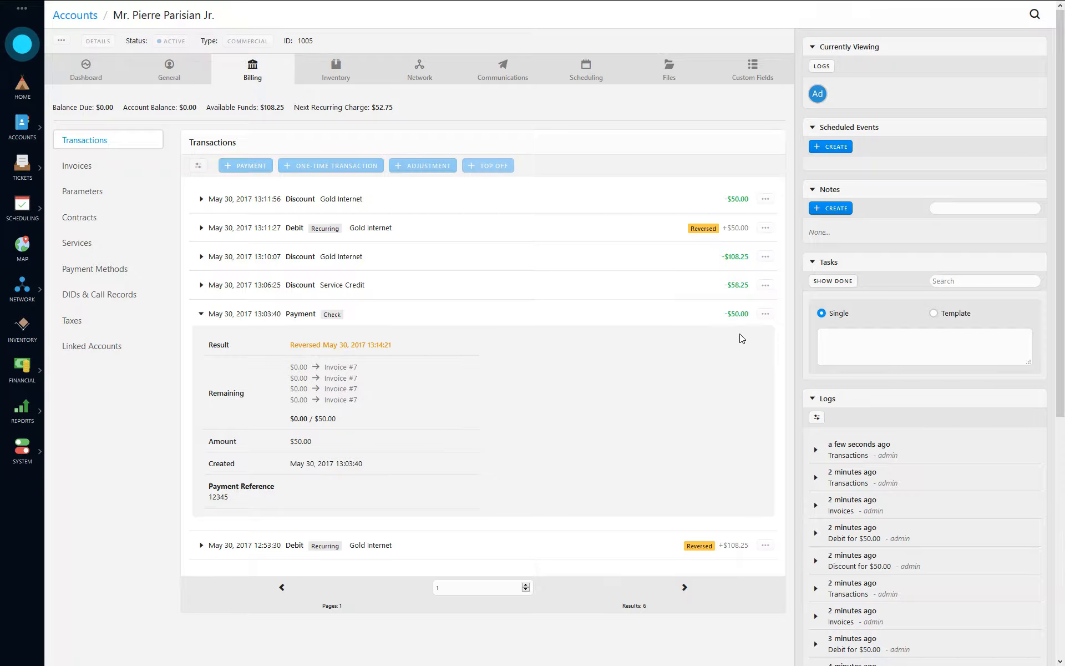
left_click(272, 314)
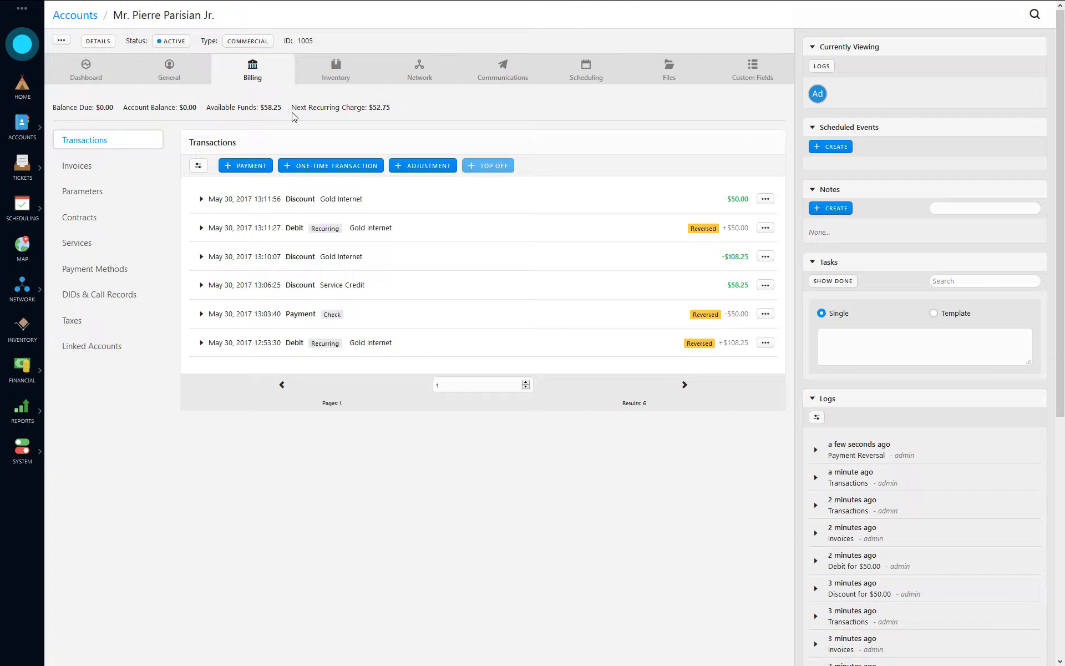
left_click(103, 168)
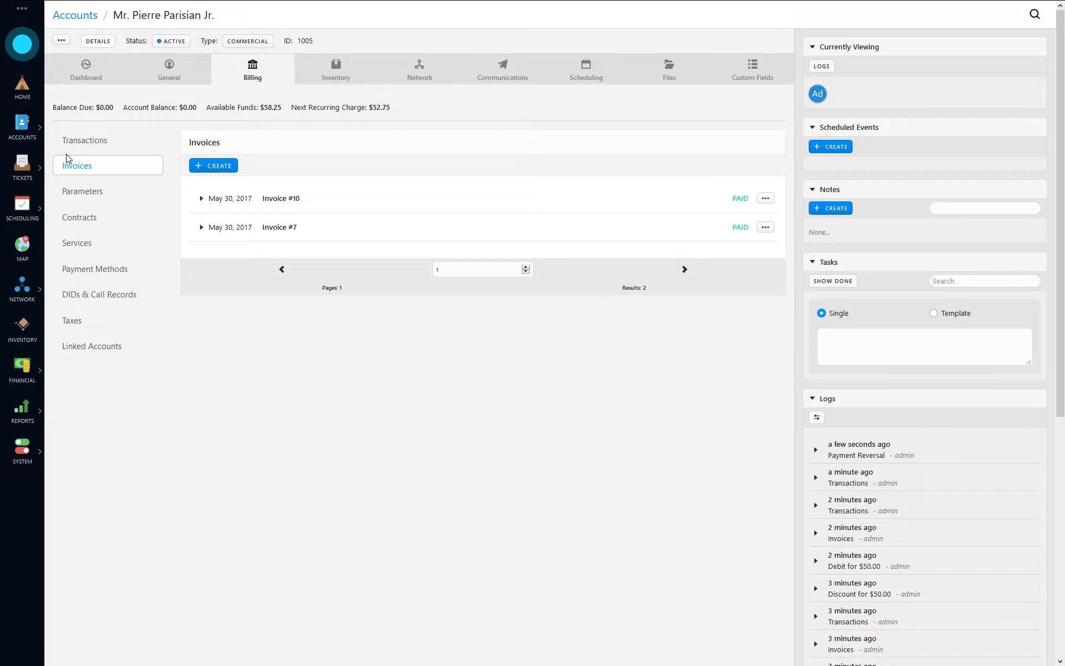
- Note the $58.25 available funds and go to the account's payment methods
left_click(90, 146)
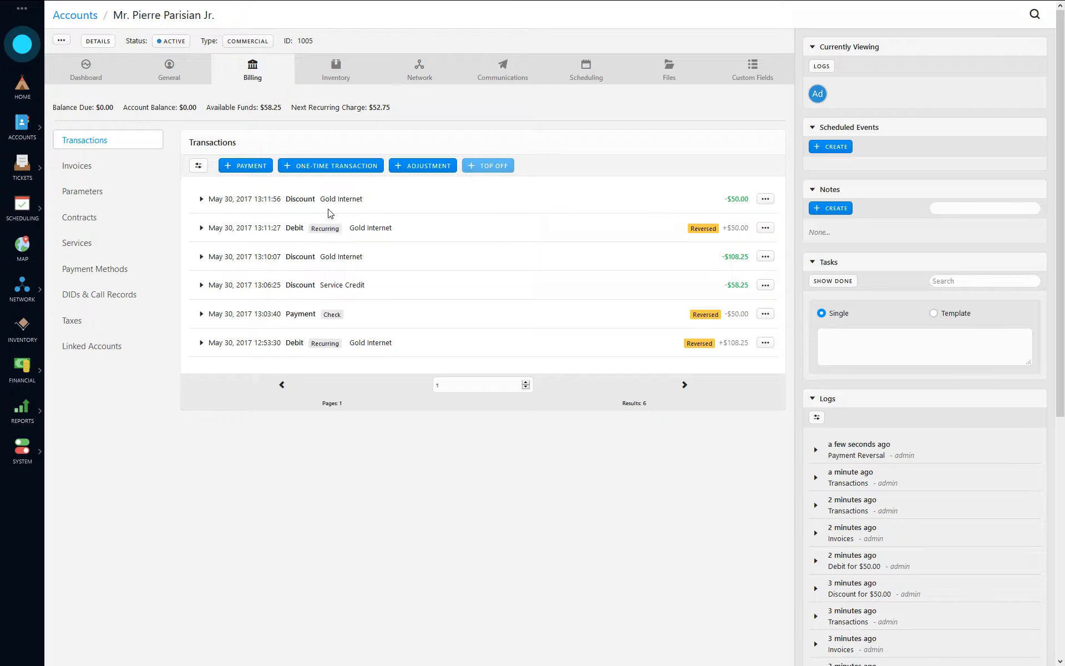
left_click_drag(261, 107, 284, 108)
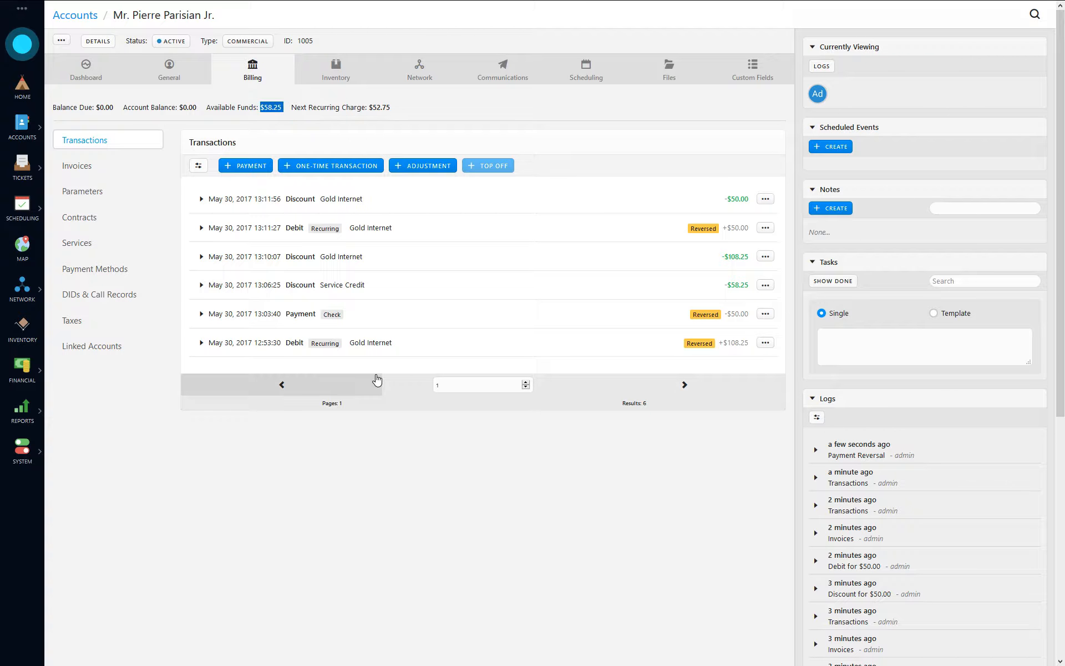
left_click(604, 511)
left_click(101, 191)
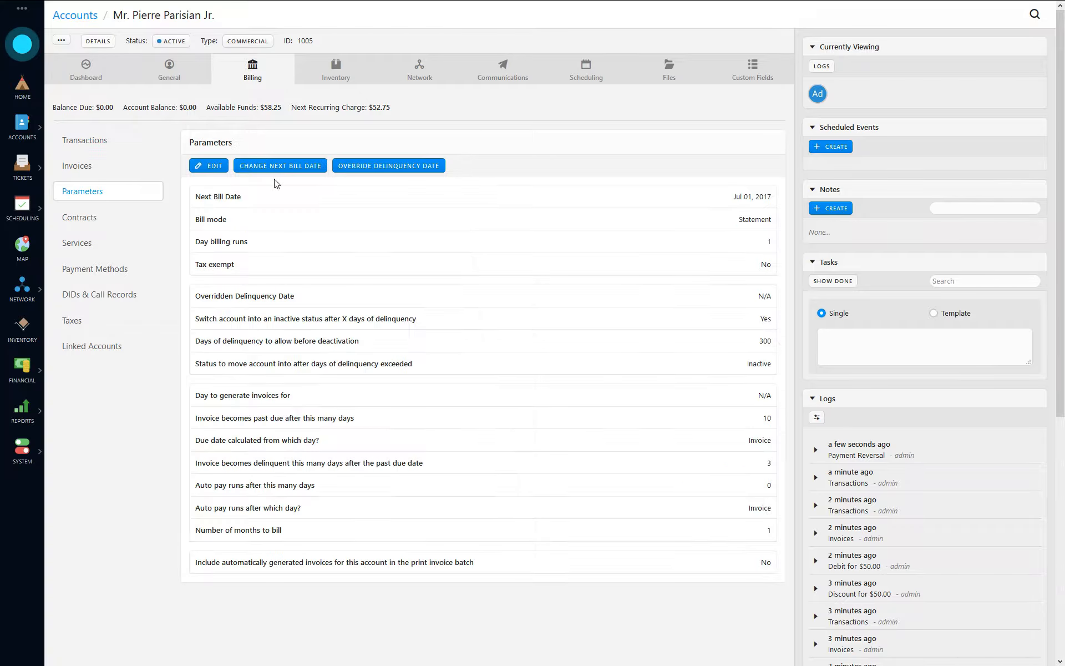
left_click(95, 269)
- Save a Visa credit card ending in 1111, expiring 12/20, as a payment method
left_click(214, 166)
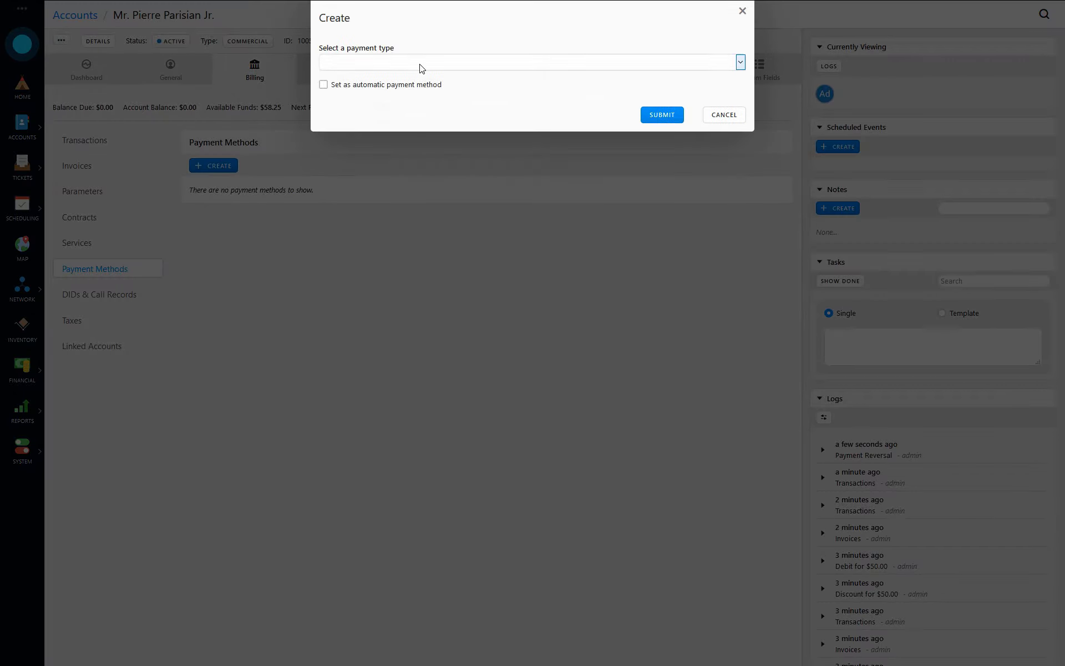
left_click(422, 68)
left_click(378, 92)
left_click(411, 100)
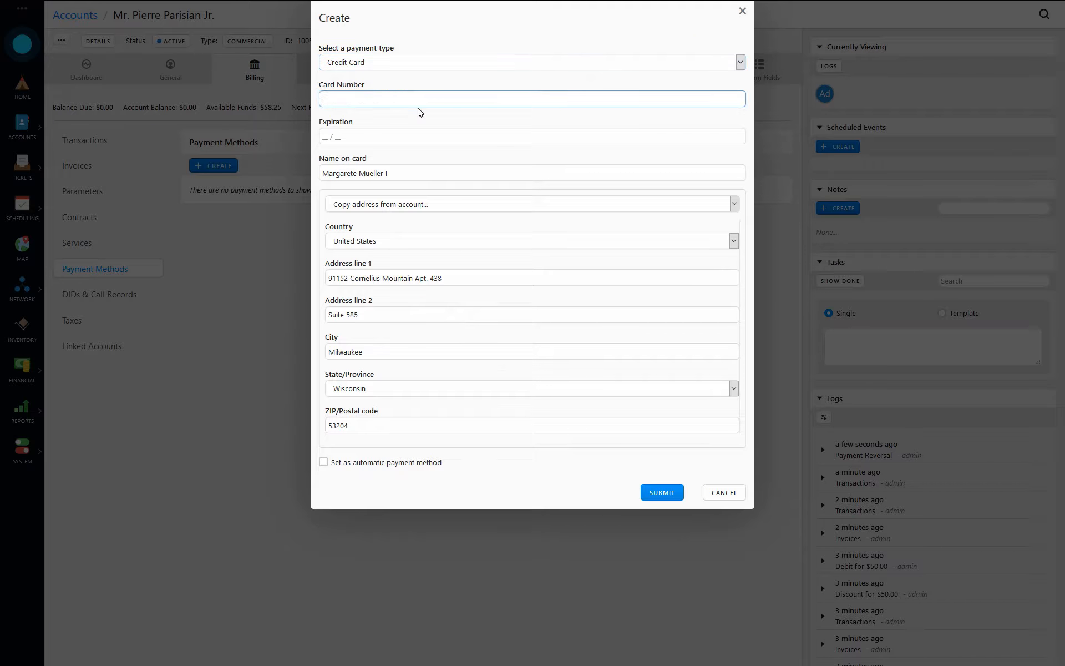
type("4111111111111111")
left_click(406, 137)
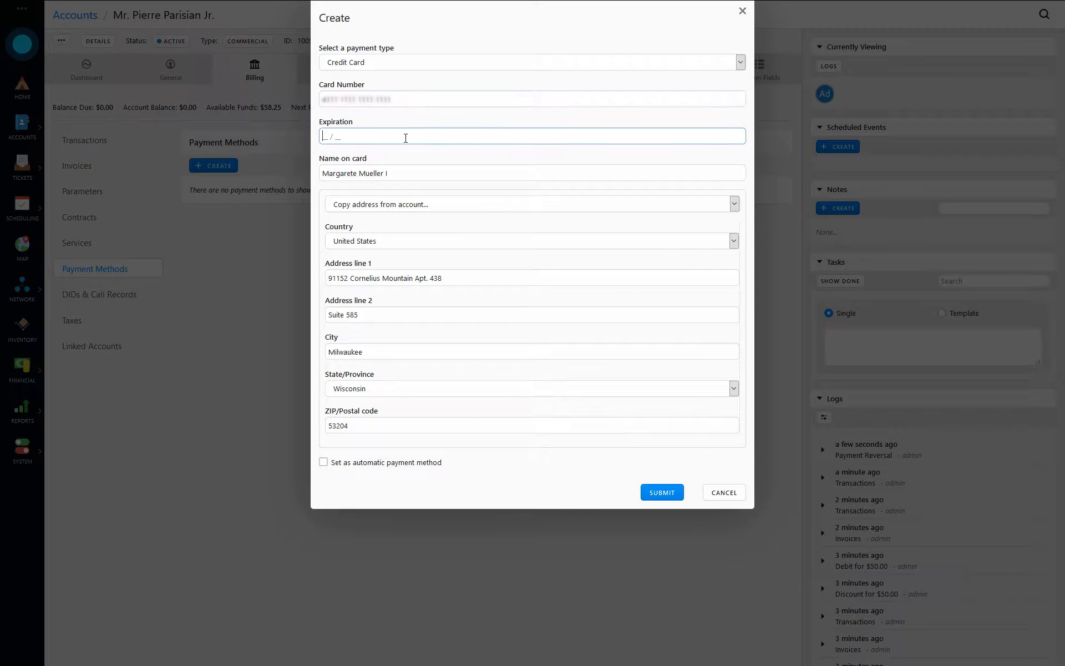
type("1220")
key("Return")
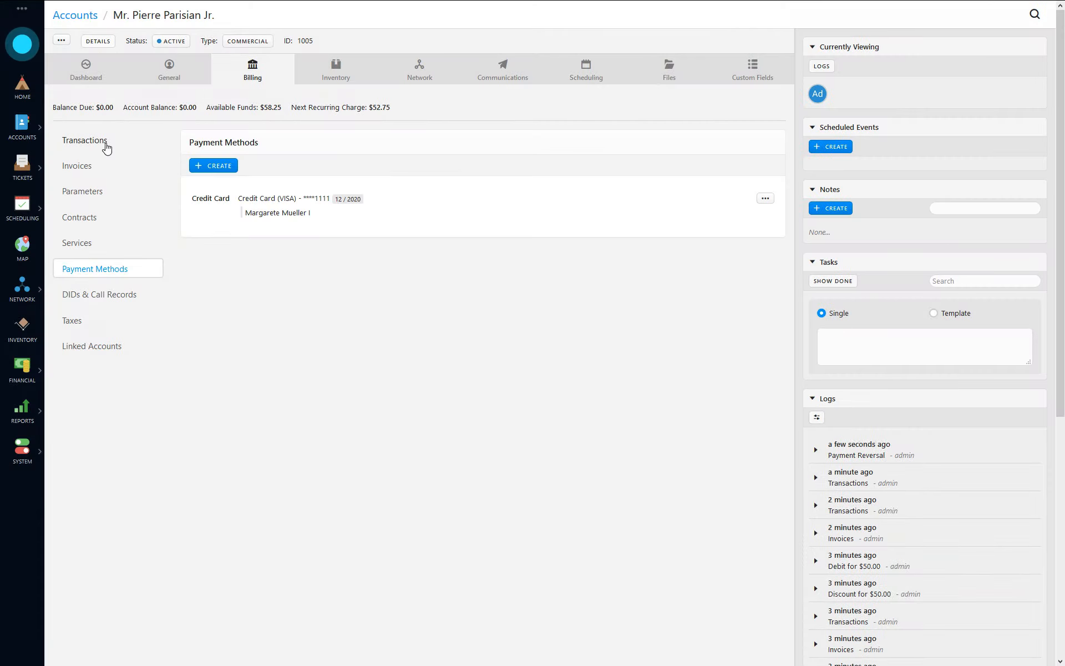
left_click(88, 150)
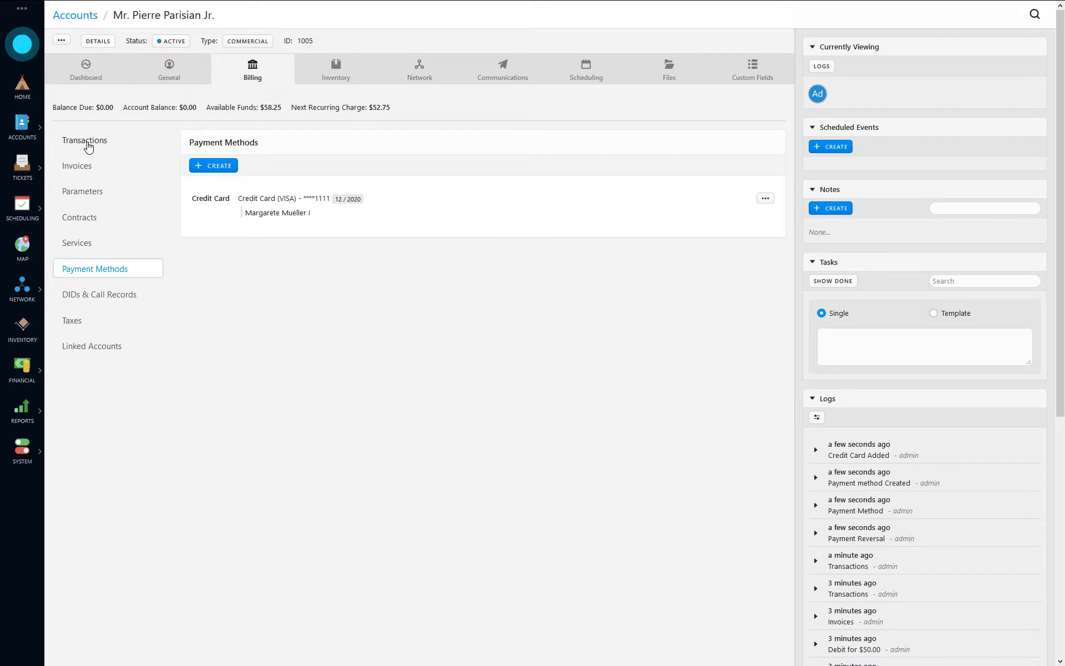
- Record a $10.00 payment on the Visa card ending 1111
left_click(248, 166)
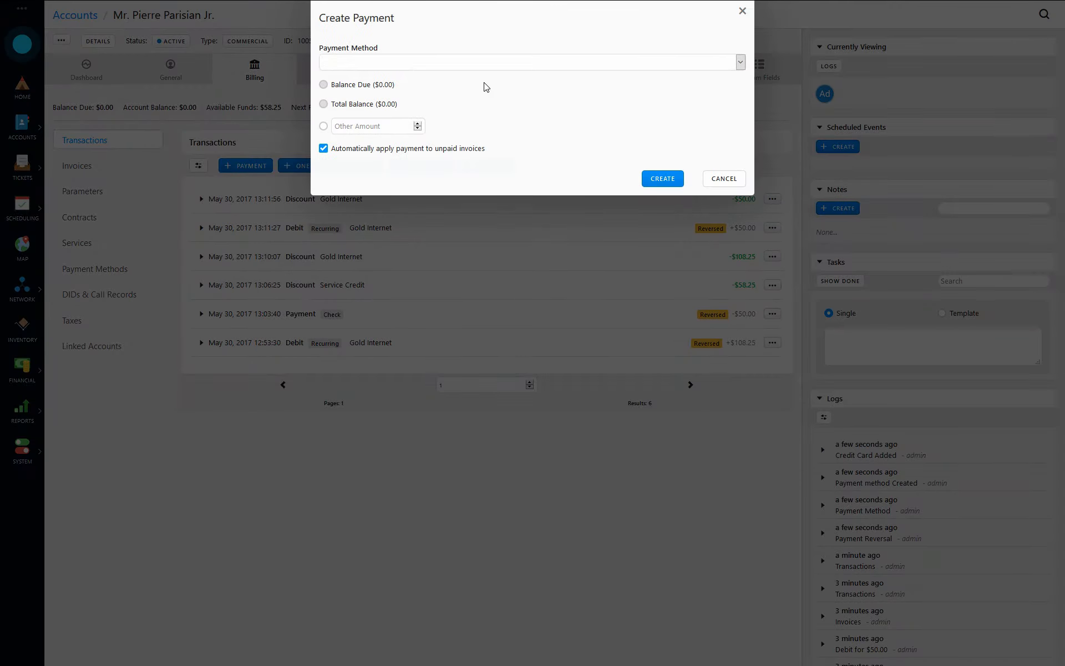
left_click(411, 65)
left_click(366, 143)
left_click(395, 127)
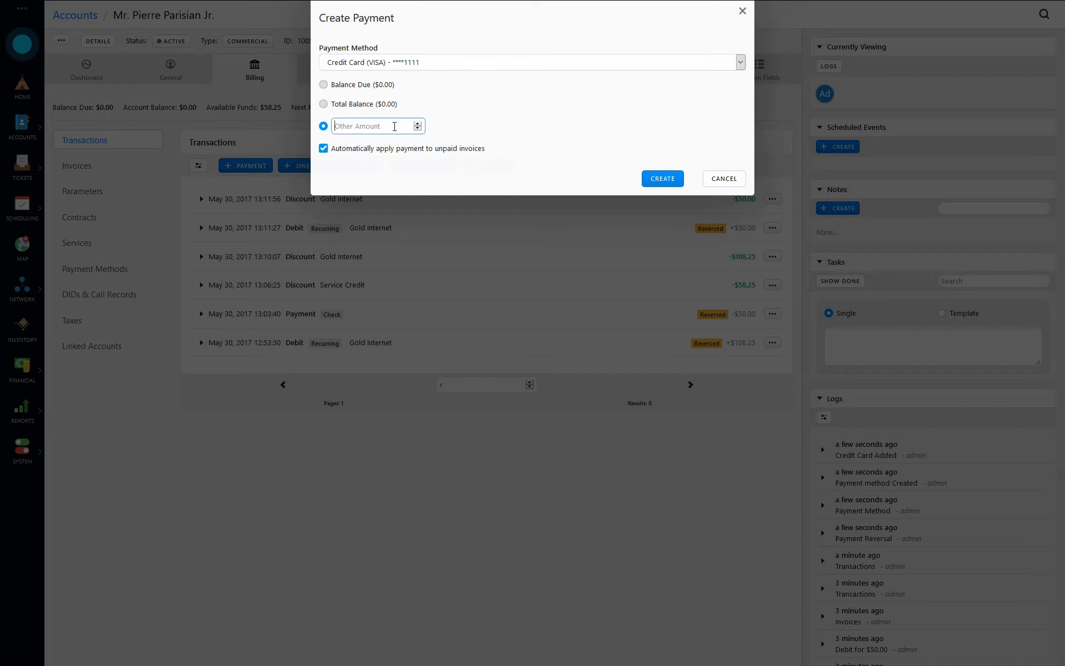
type("10")
left_click(665, 176)
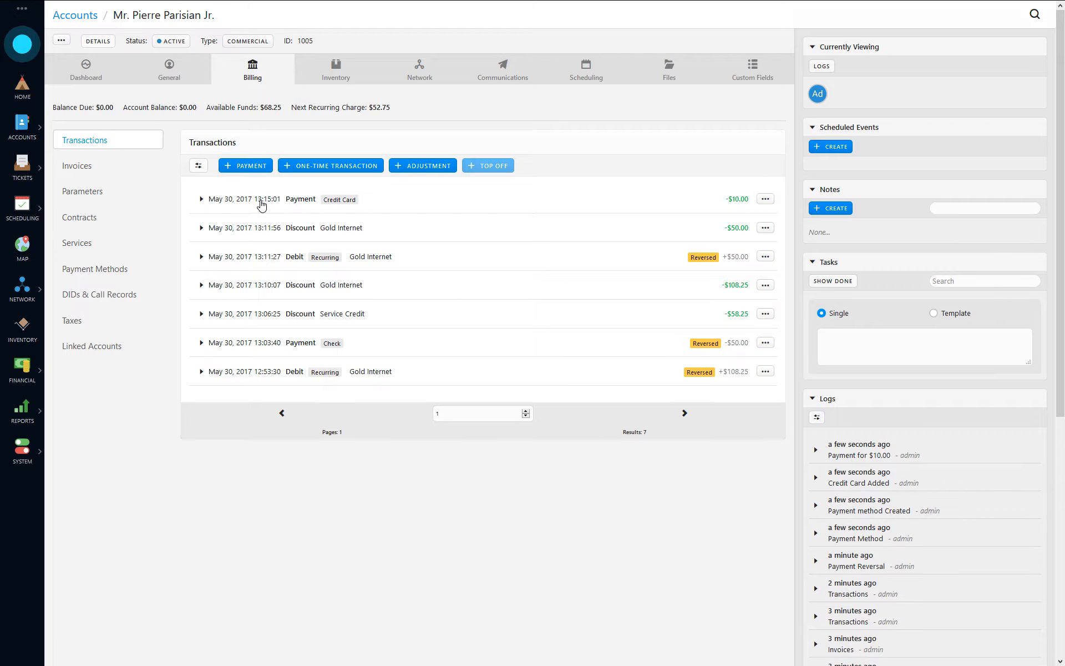
- Reverse the $10.00 card payment, refunding it through the payment provider
left_click(766, 199)
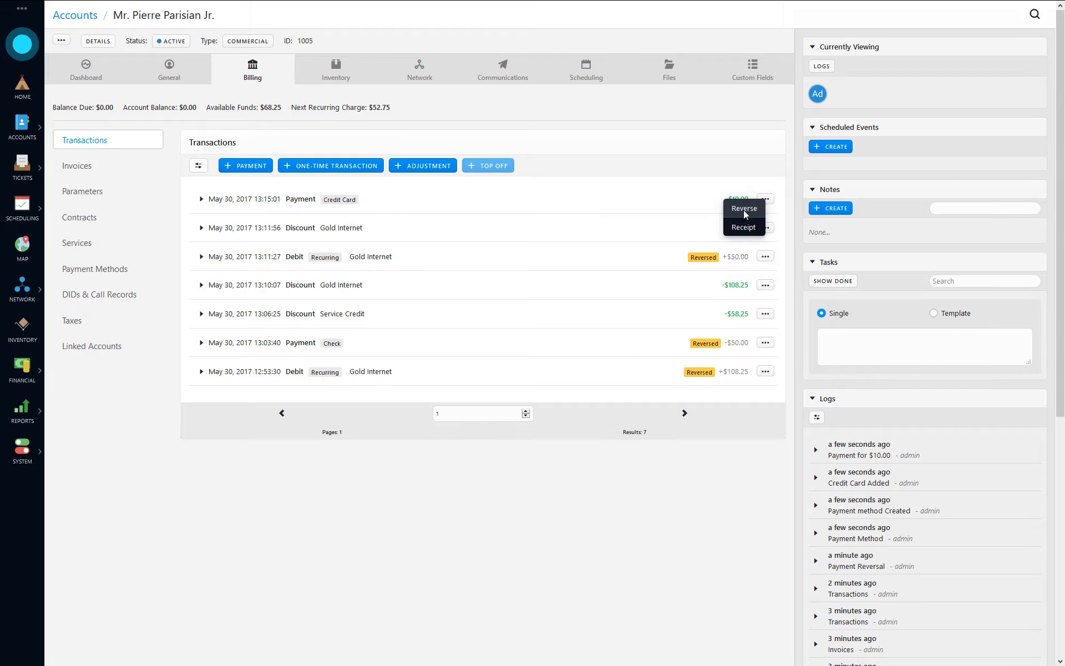
left_click(742, 208)
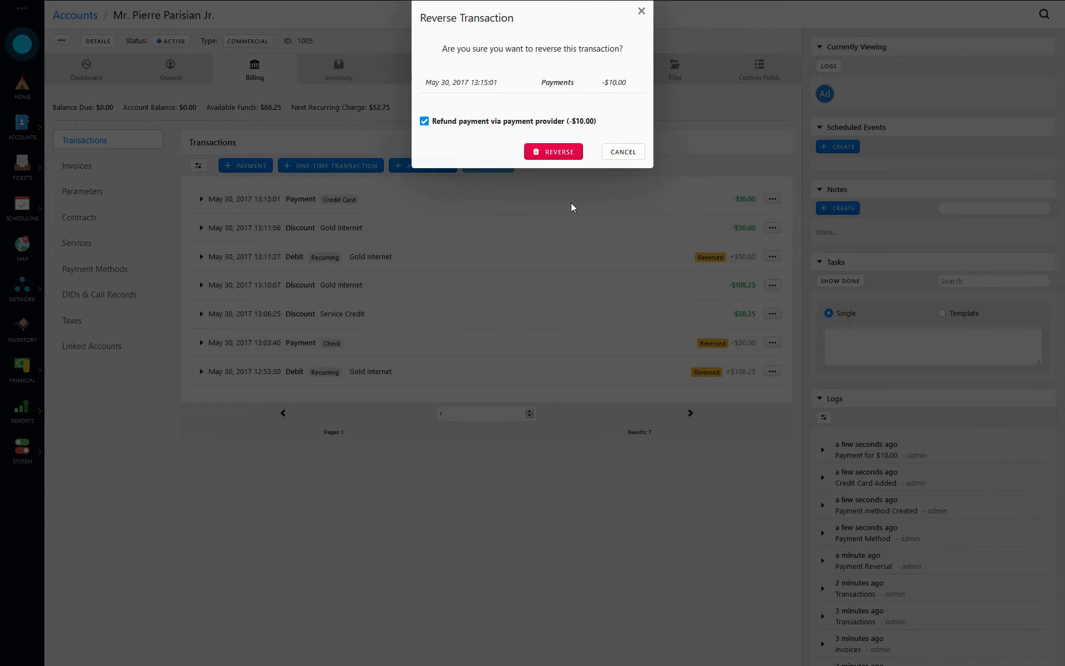
left_click(543, 151)
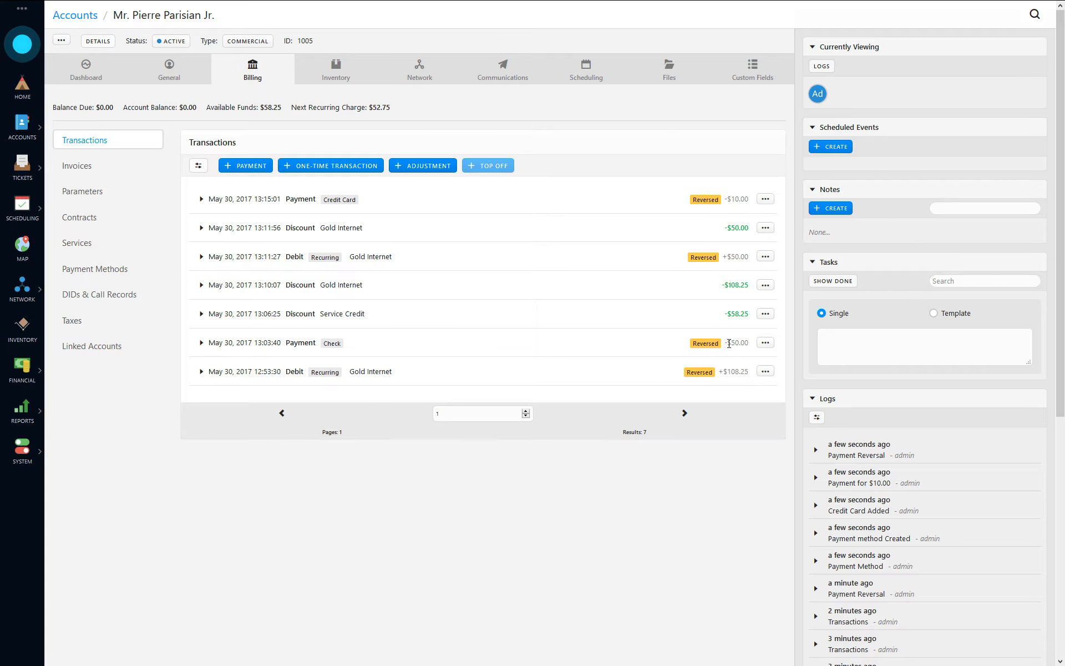
left_click_drag(729, 343, 750, 343)
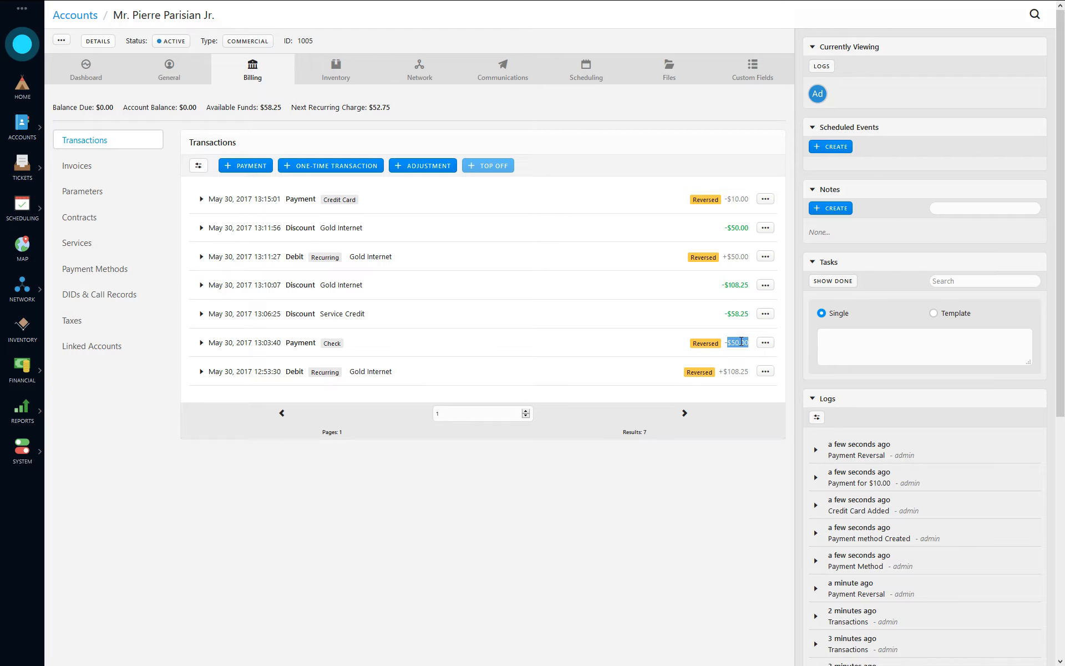
left_click(737, 351)
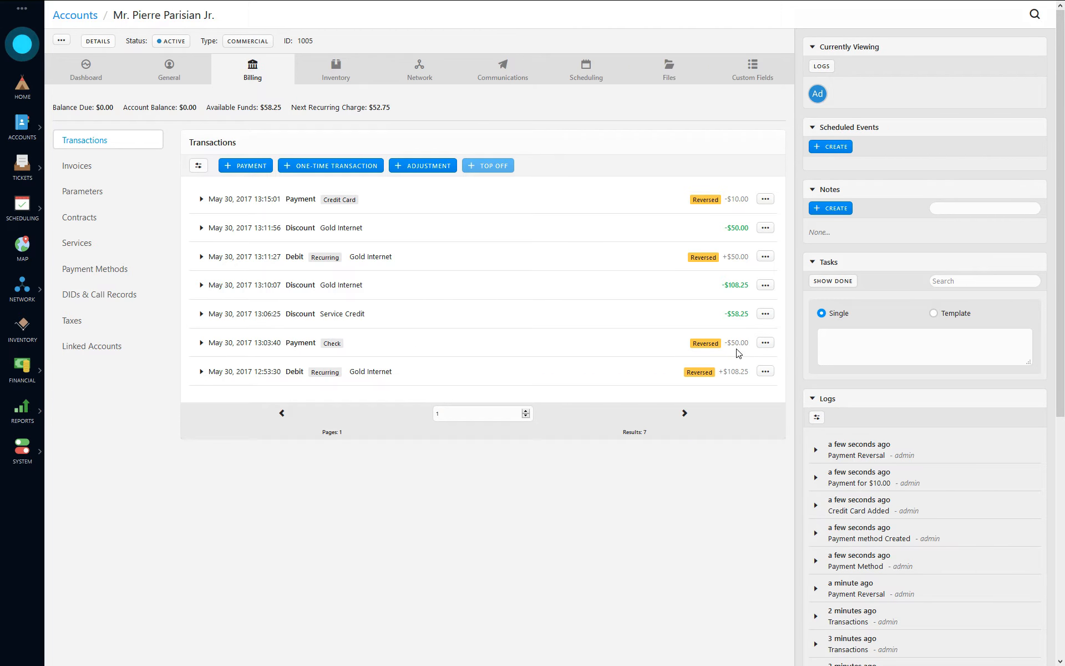